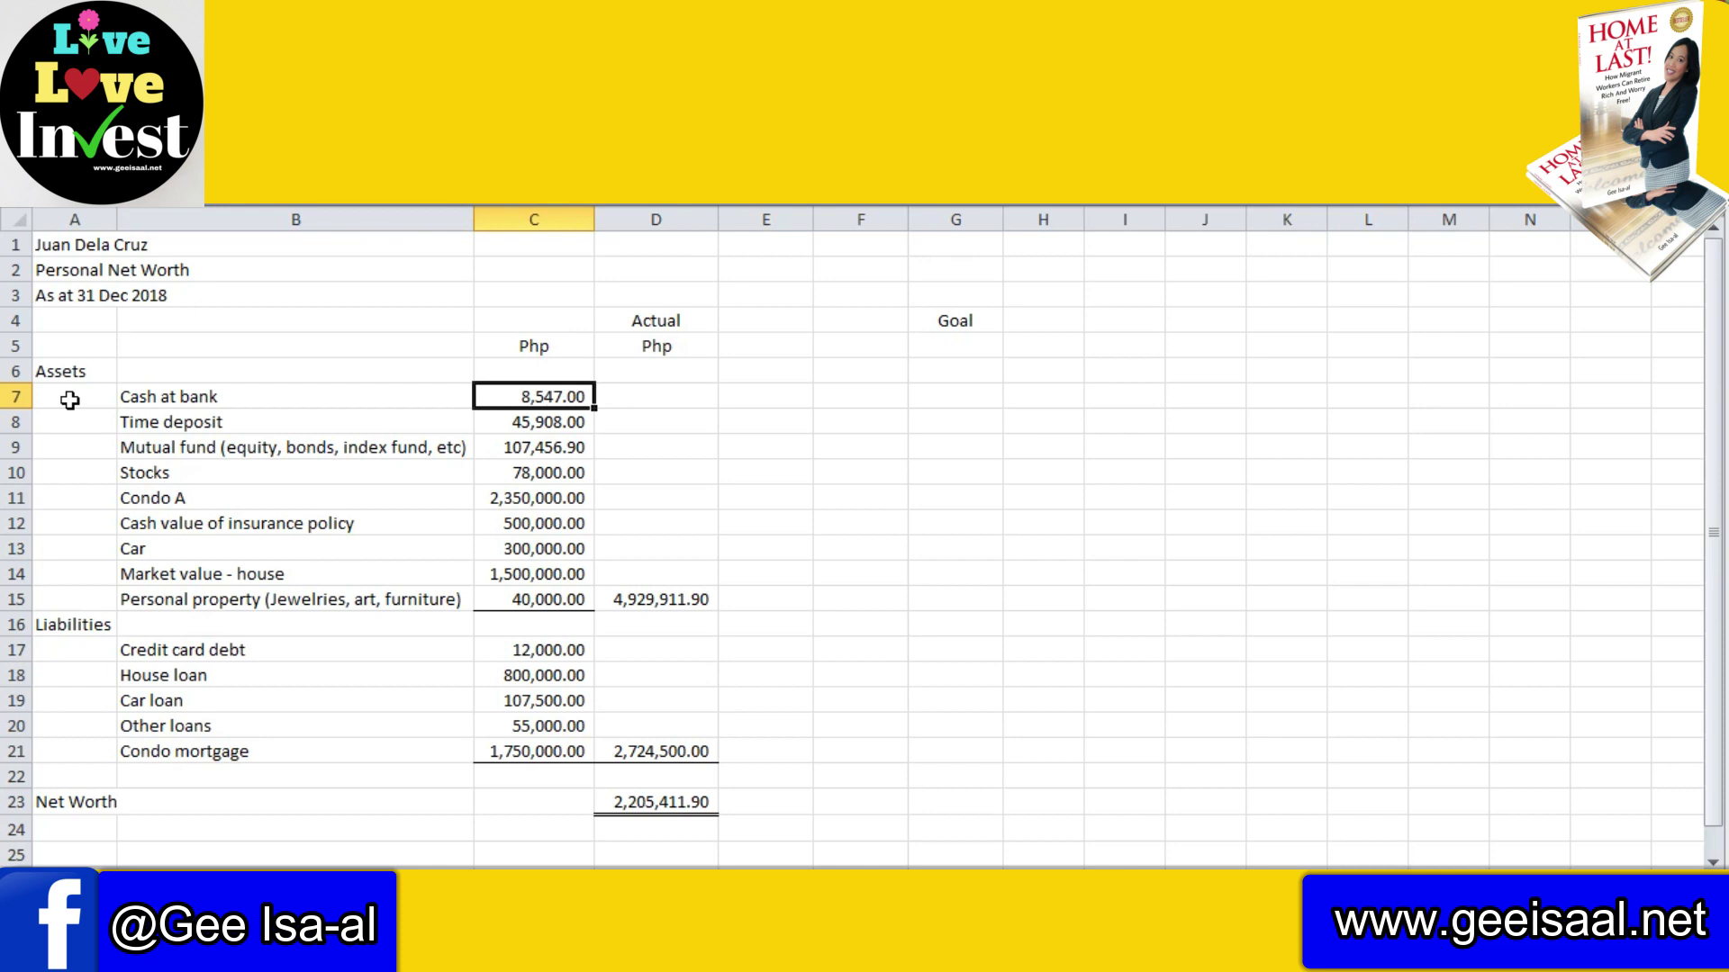
# Step: Review the time deposit label and its Php amount, continuing to the mutual fund entry in the Assets list
pyautogui.press('Down')
pyautogui.press('Left')
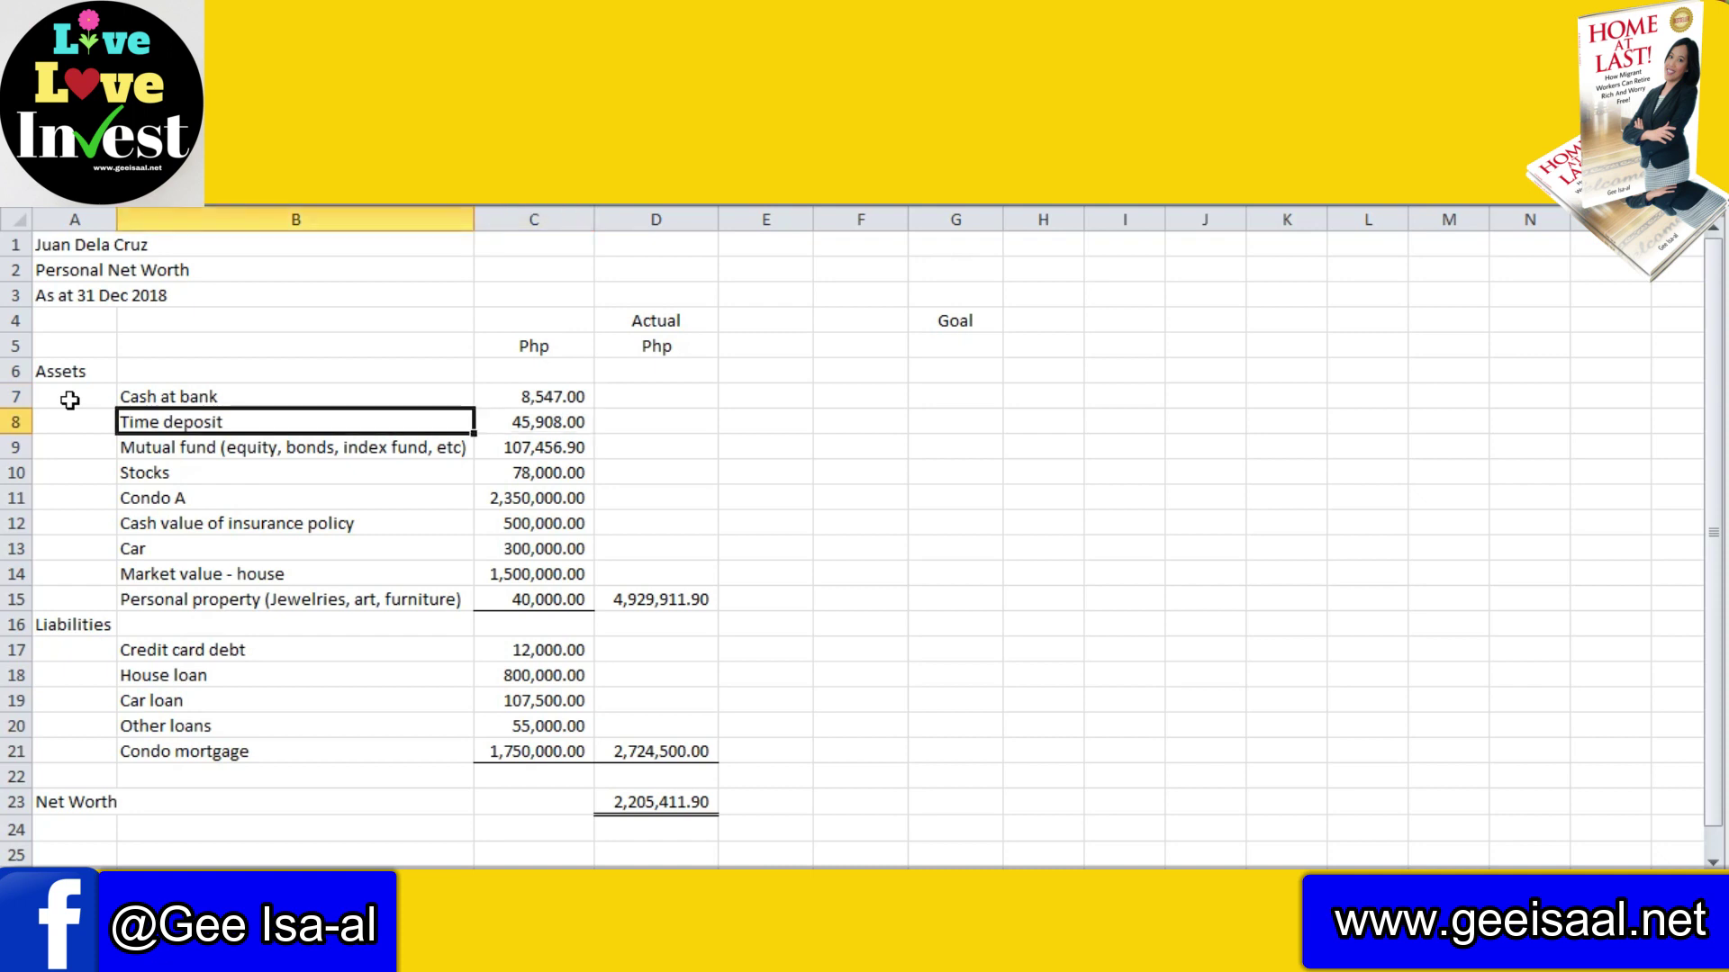
pyautogui.press('Right')
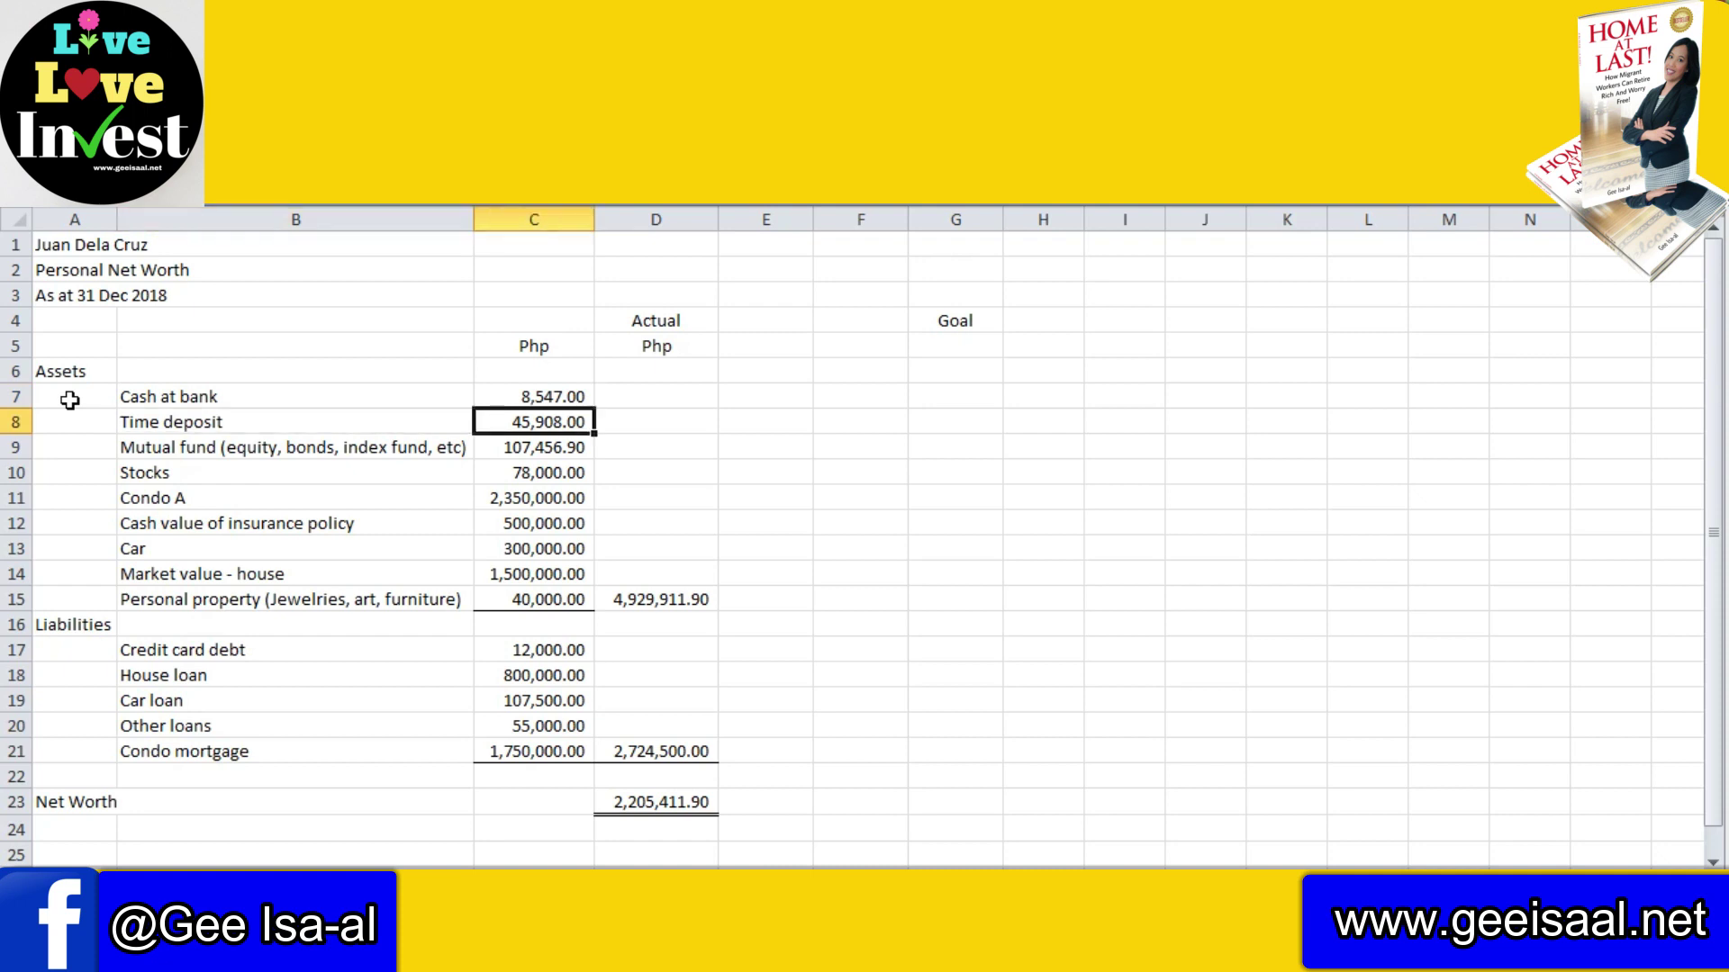
pyautogui.press('Down')
pyautogui.press('Left')
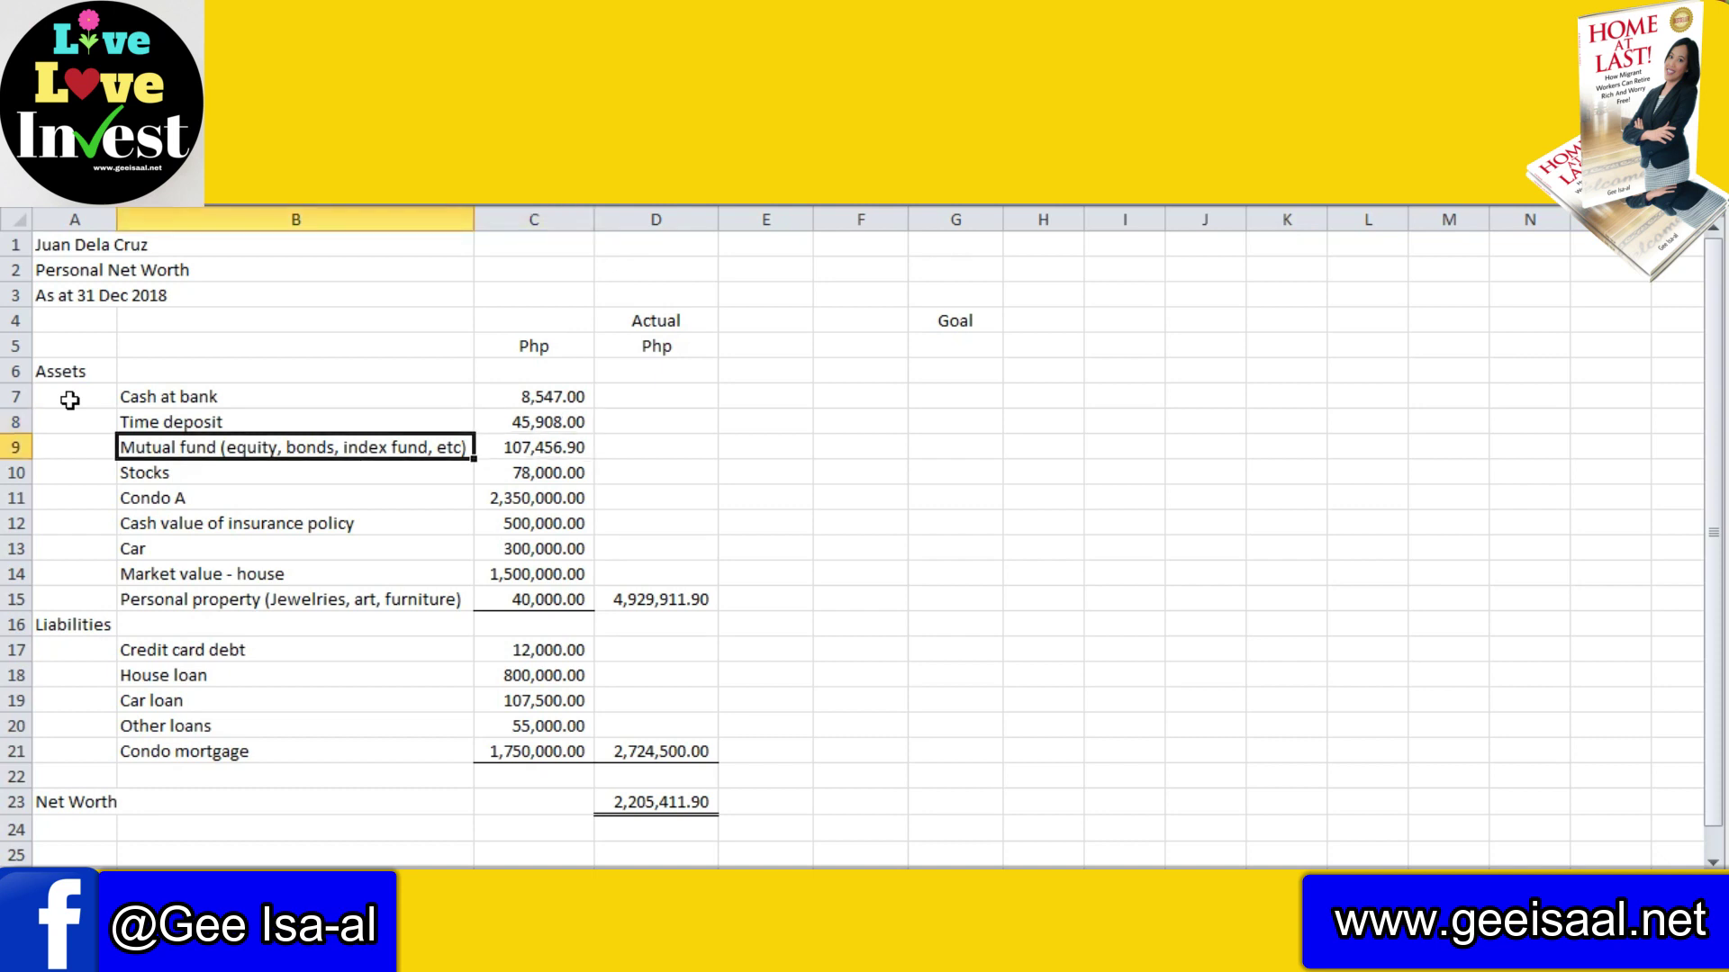
# Step: Check the statement date, and review the mutual fund and stocks entries with their Php amounts
pyautogui.click(77, 306)
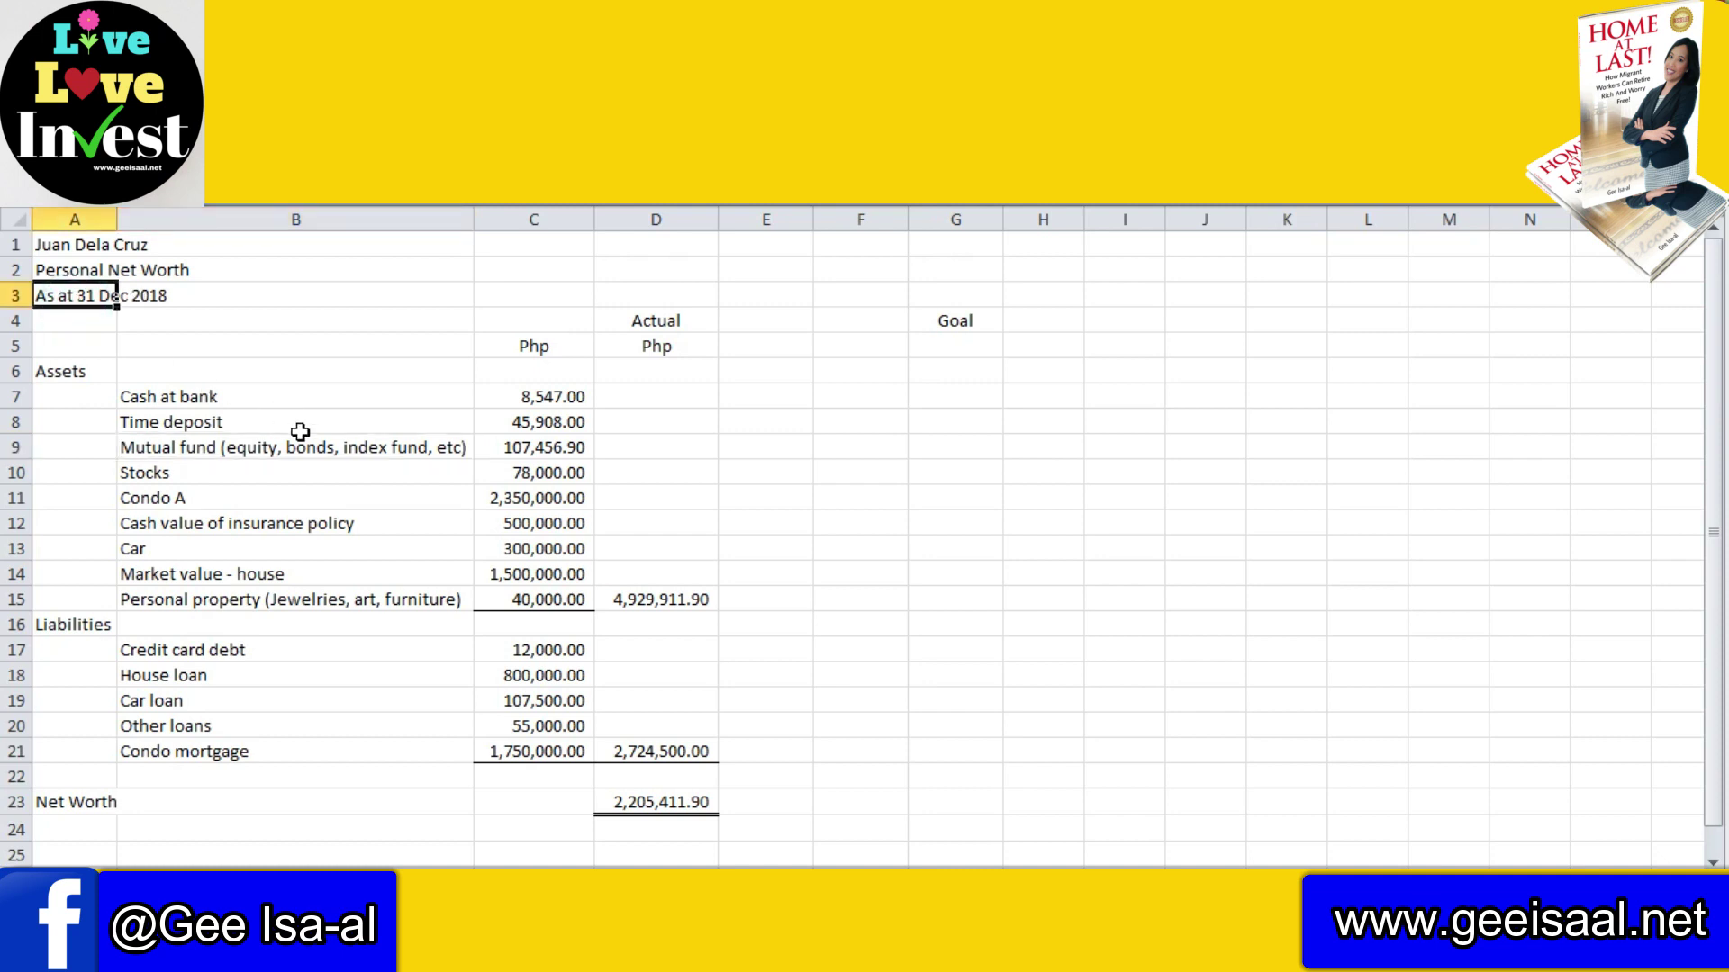
pyautogui.click(272, 448)
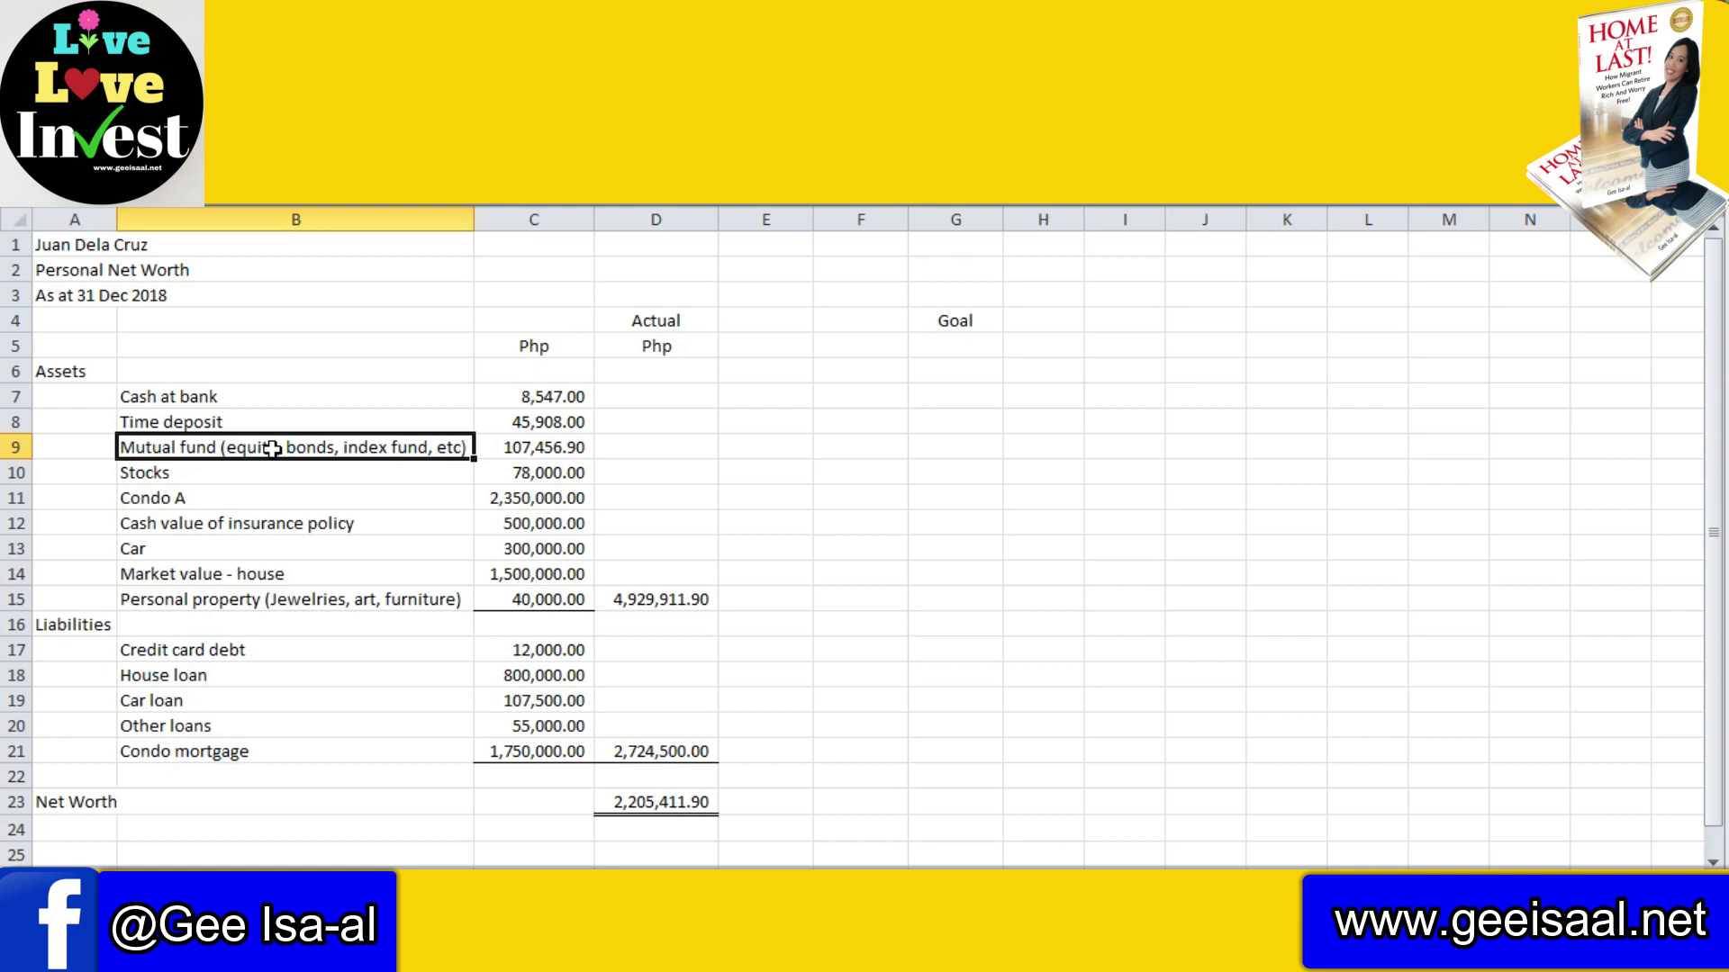
pyautogui.click(547, 450)
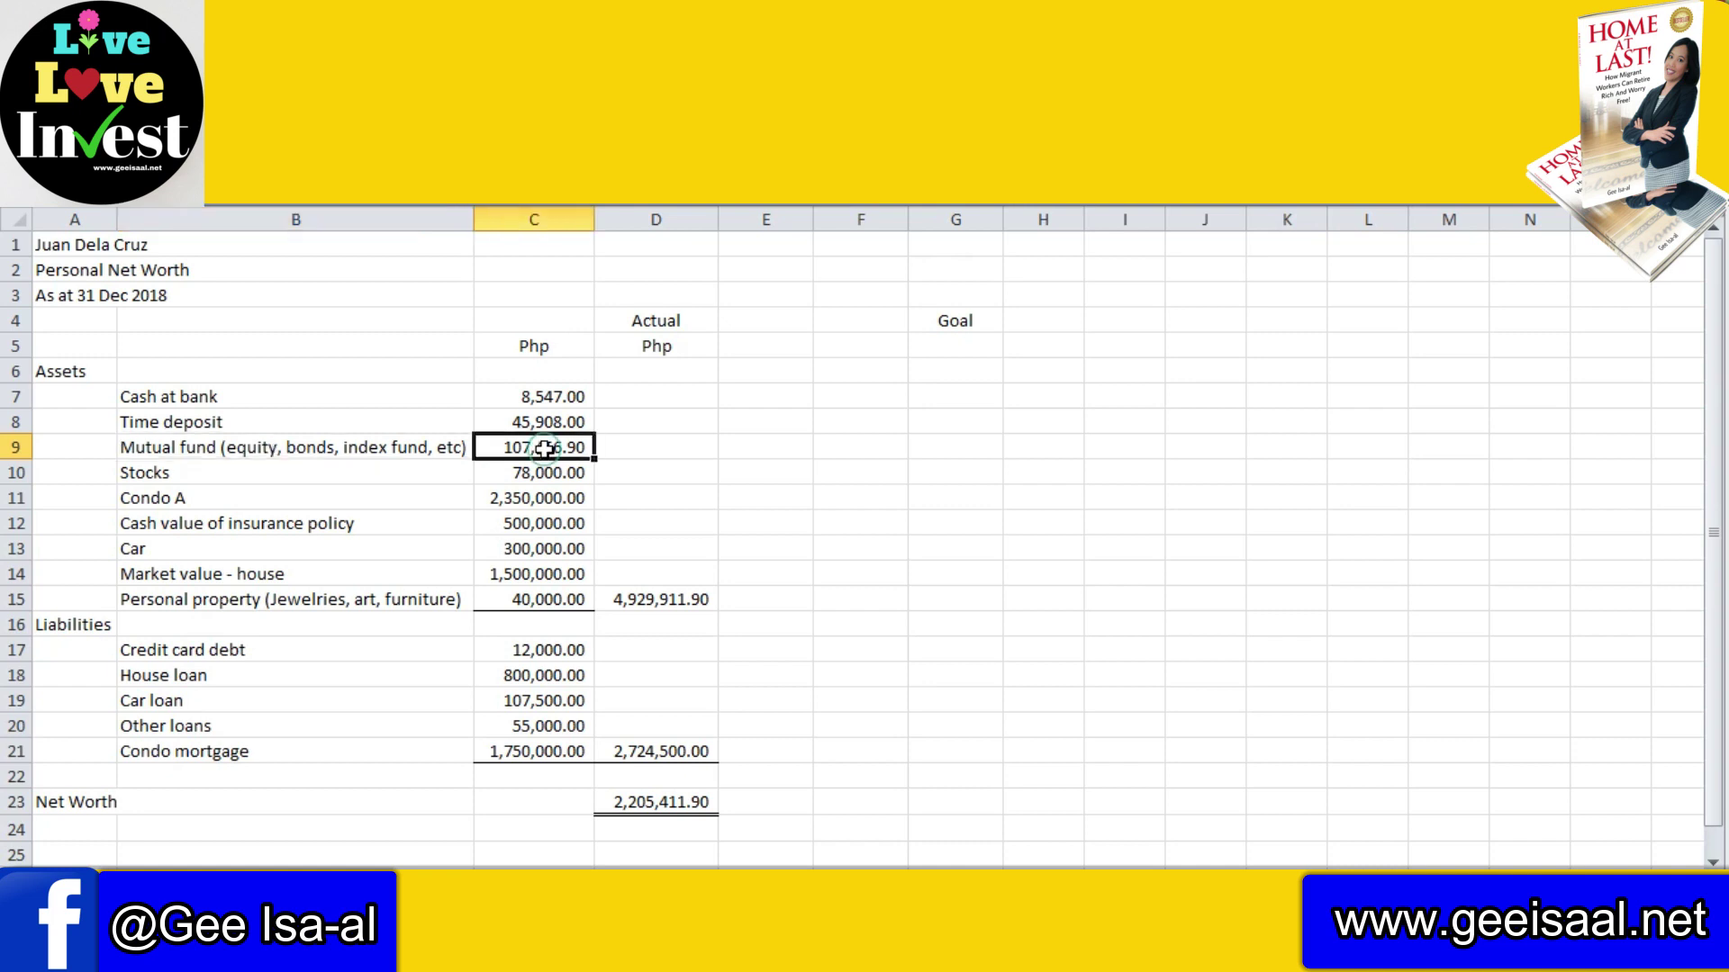
pyautogui.click(326, 475)
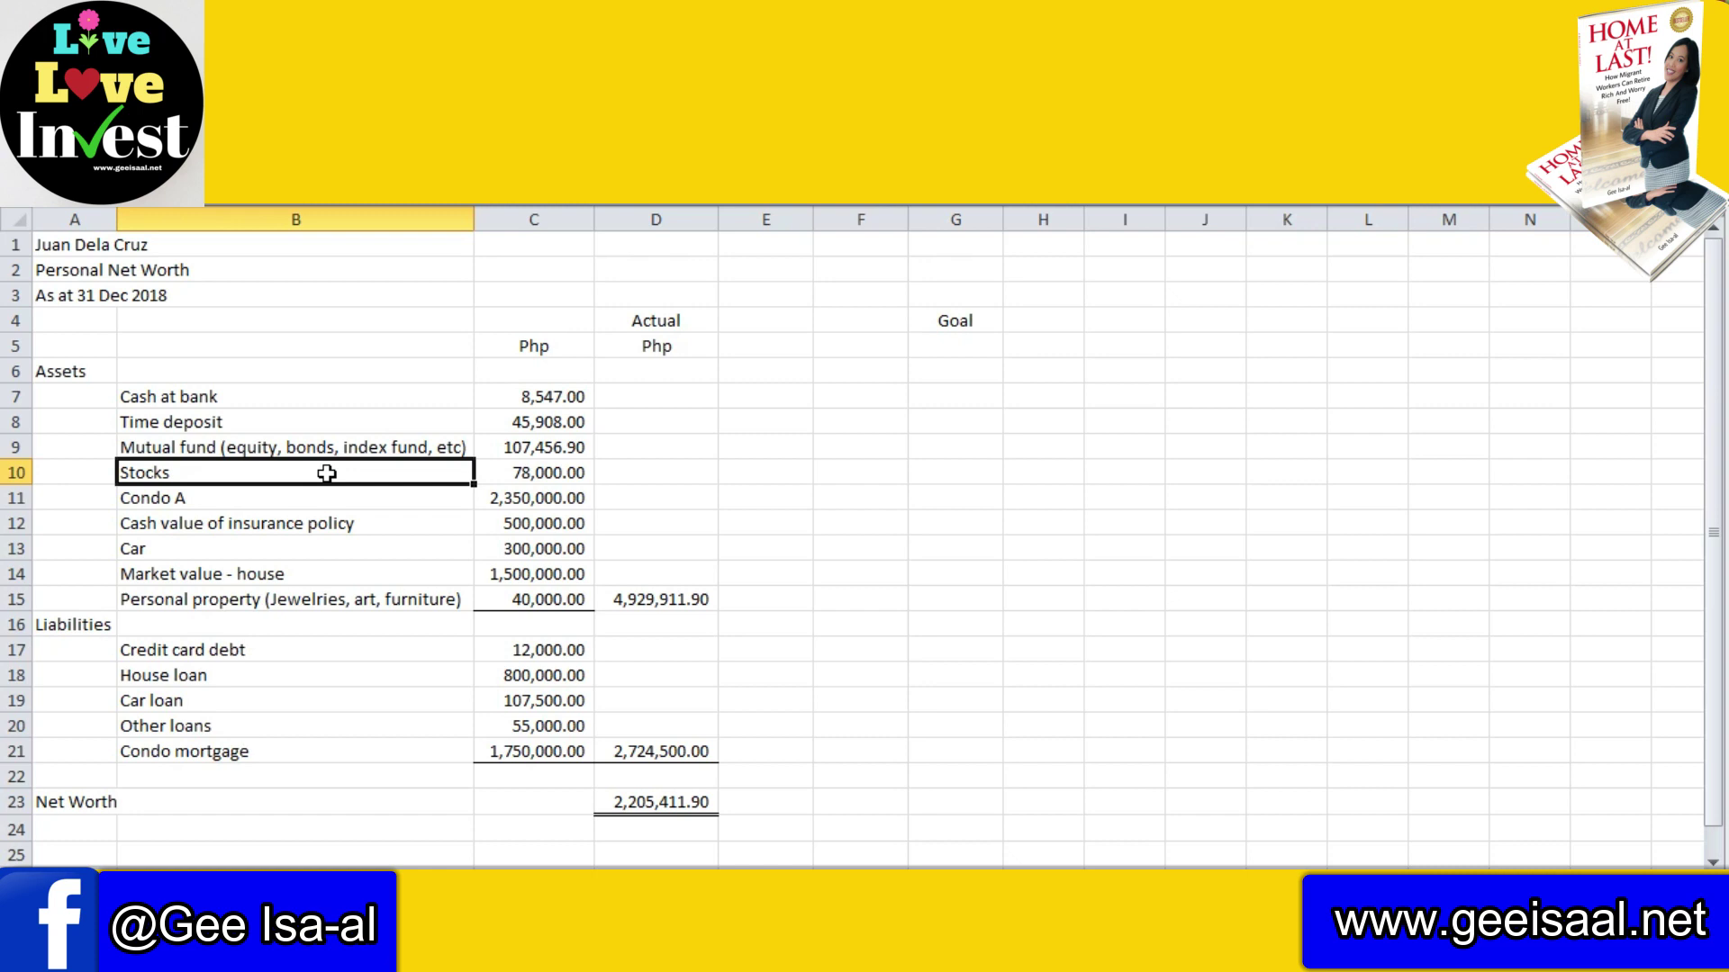
pyautogui.click(516, 477)
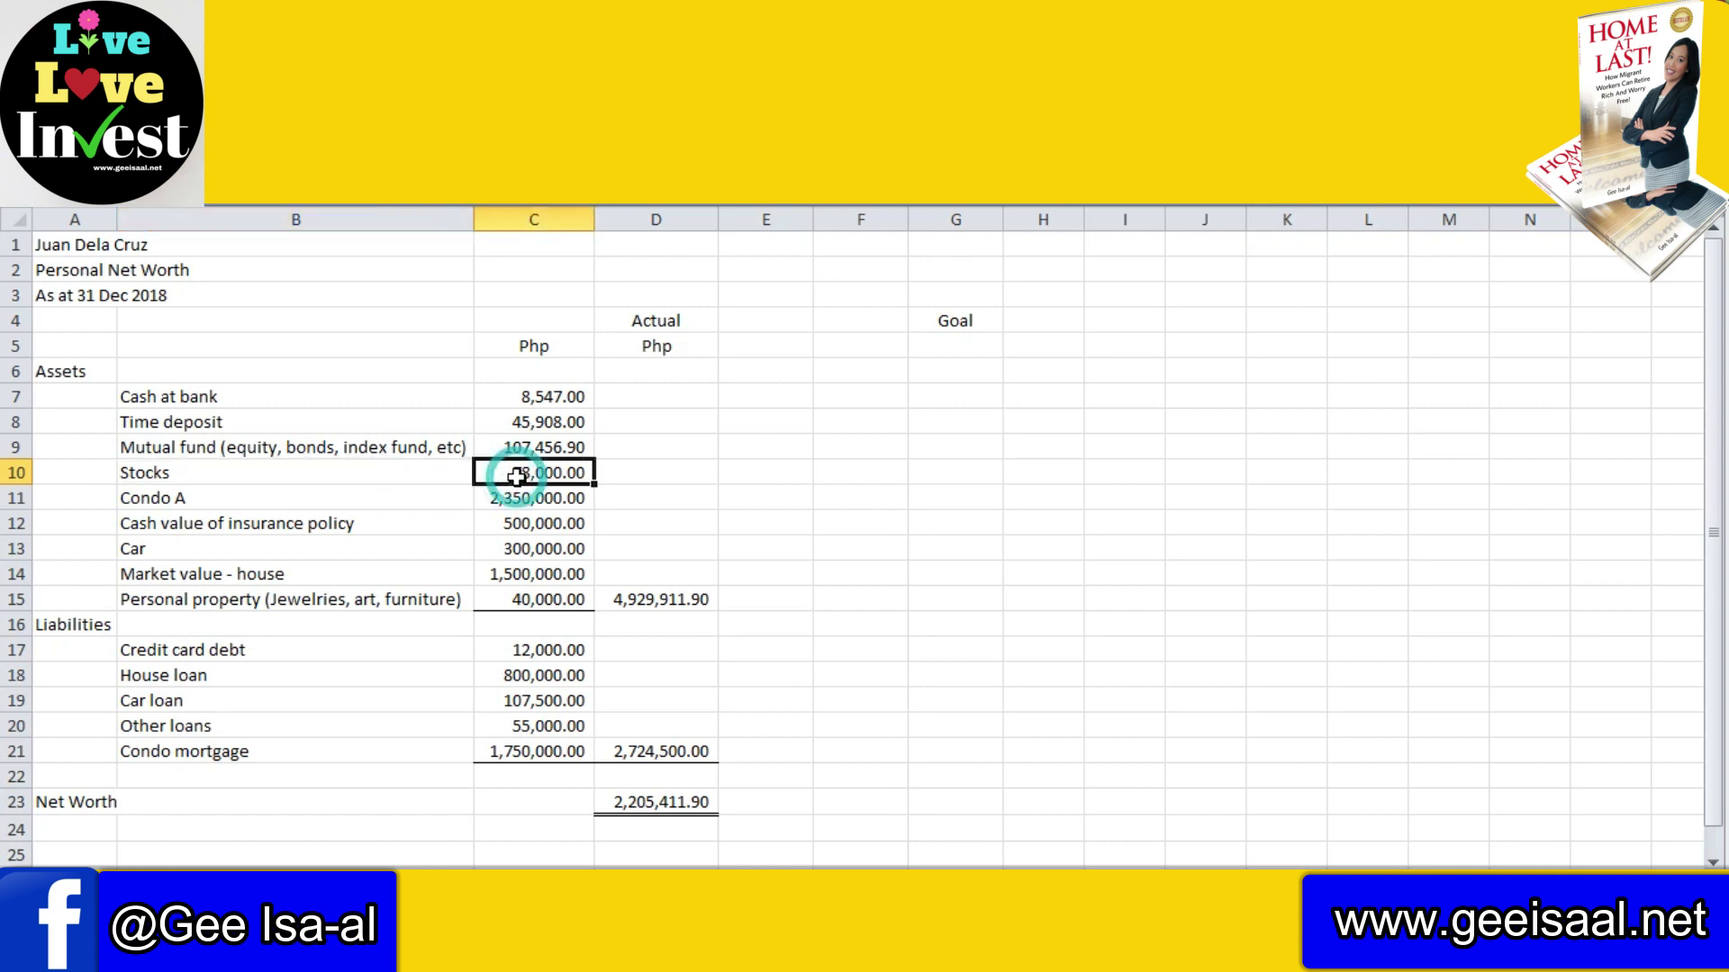
# Step: Review the Condo A and cash value of insurance policy entries with their Php amounts
pyautogui.click(332, 498)
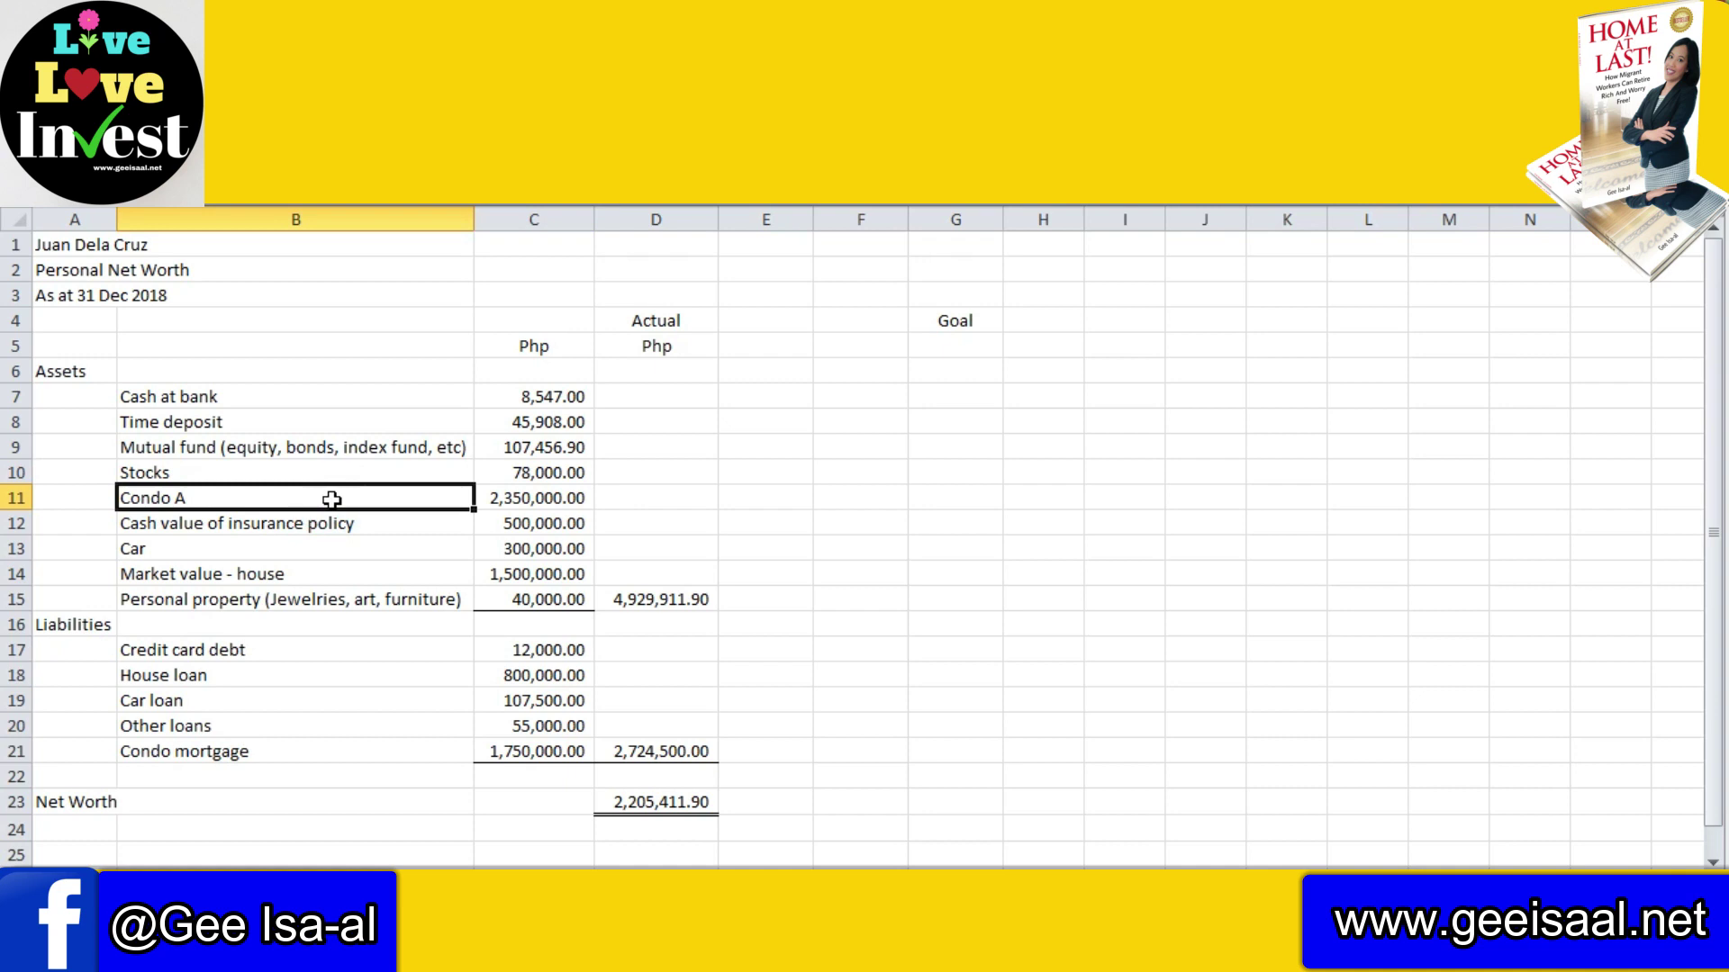
pyautogui.press('Right')
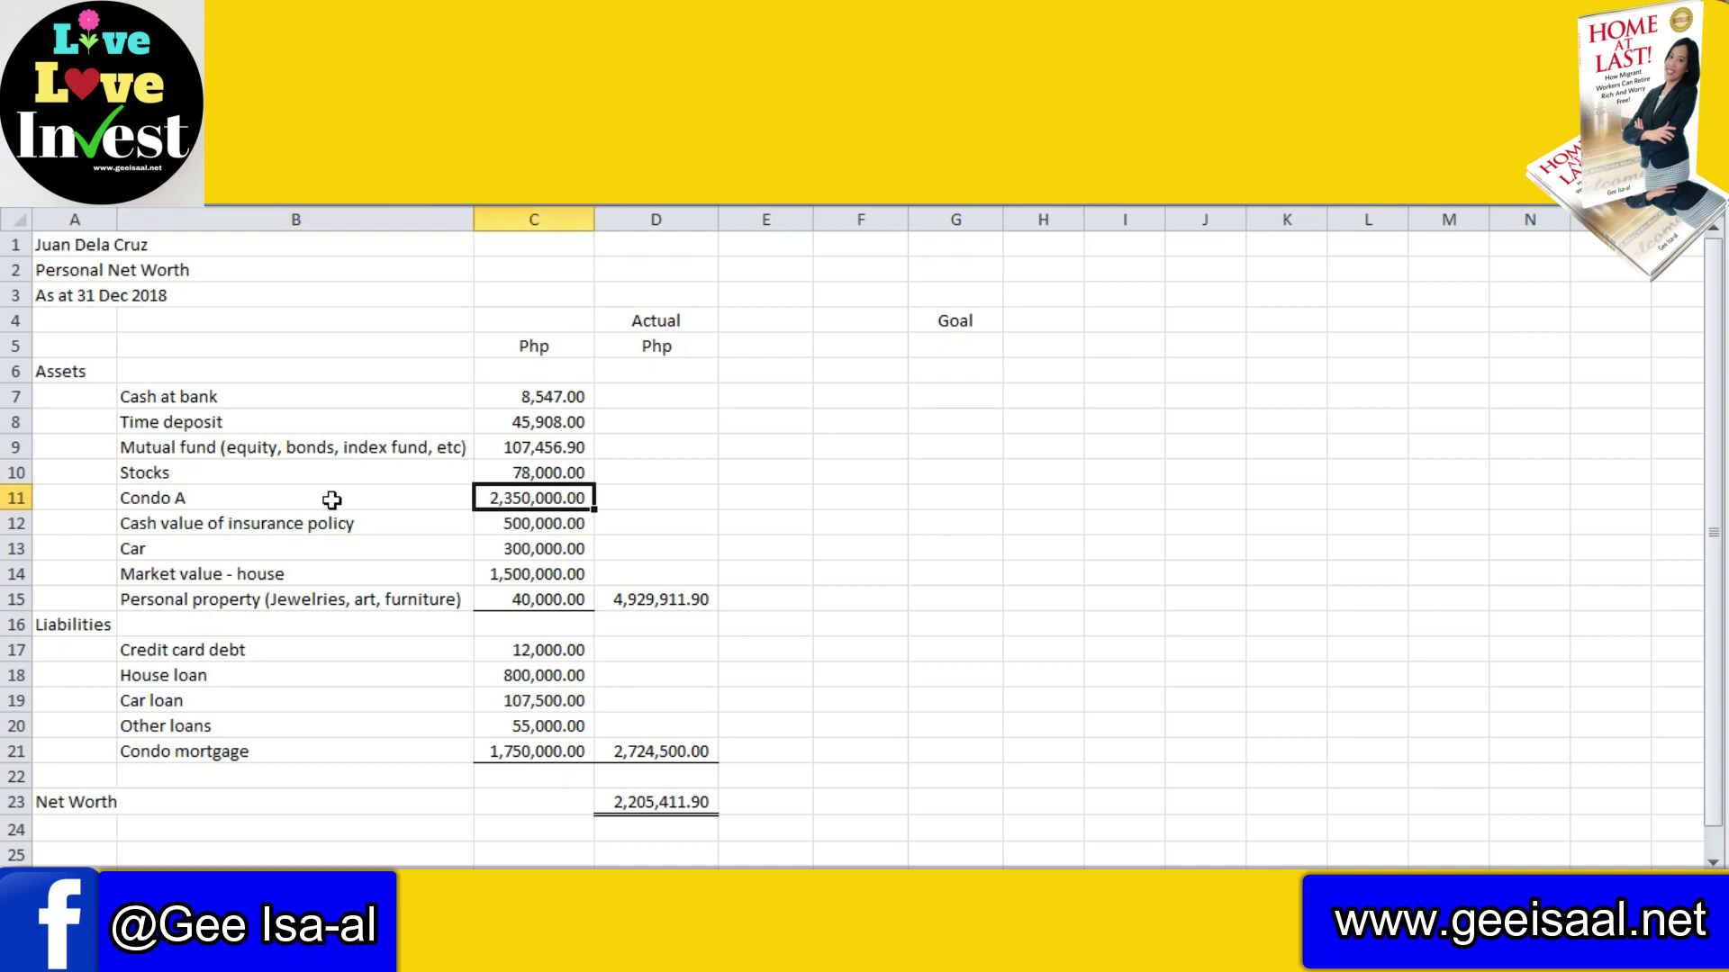
pyautogui.press('Down')
pyautogui.press('Up')
pyautogui.press('Down')
pyautogui.press('Left')
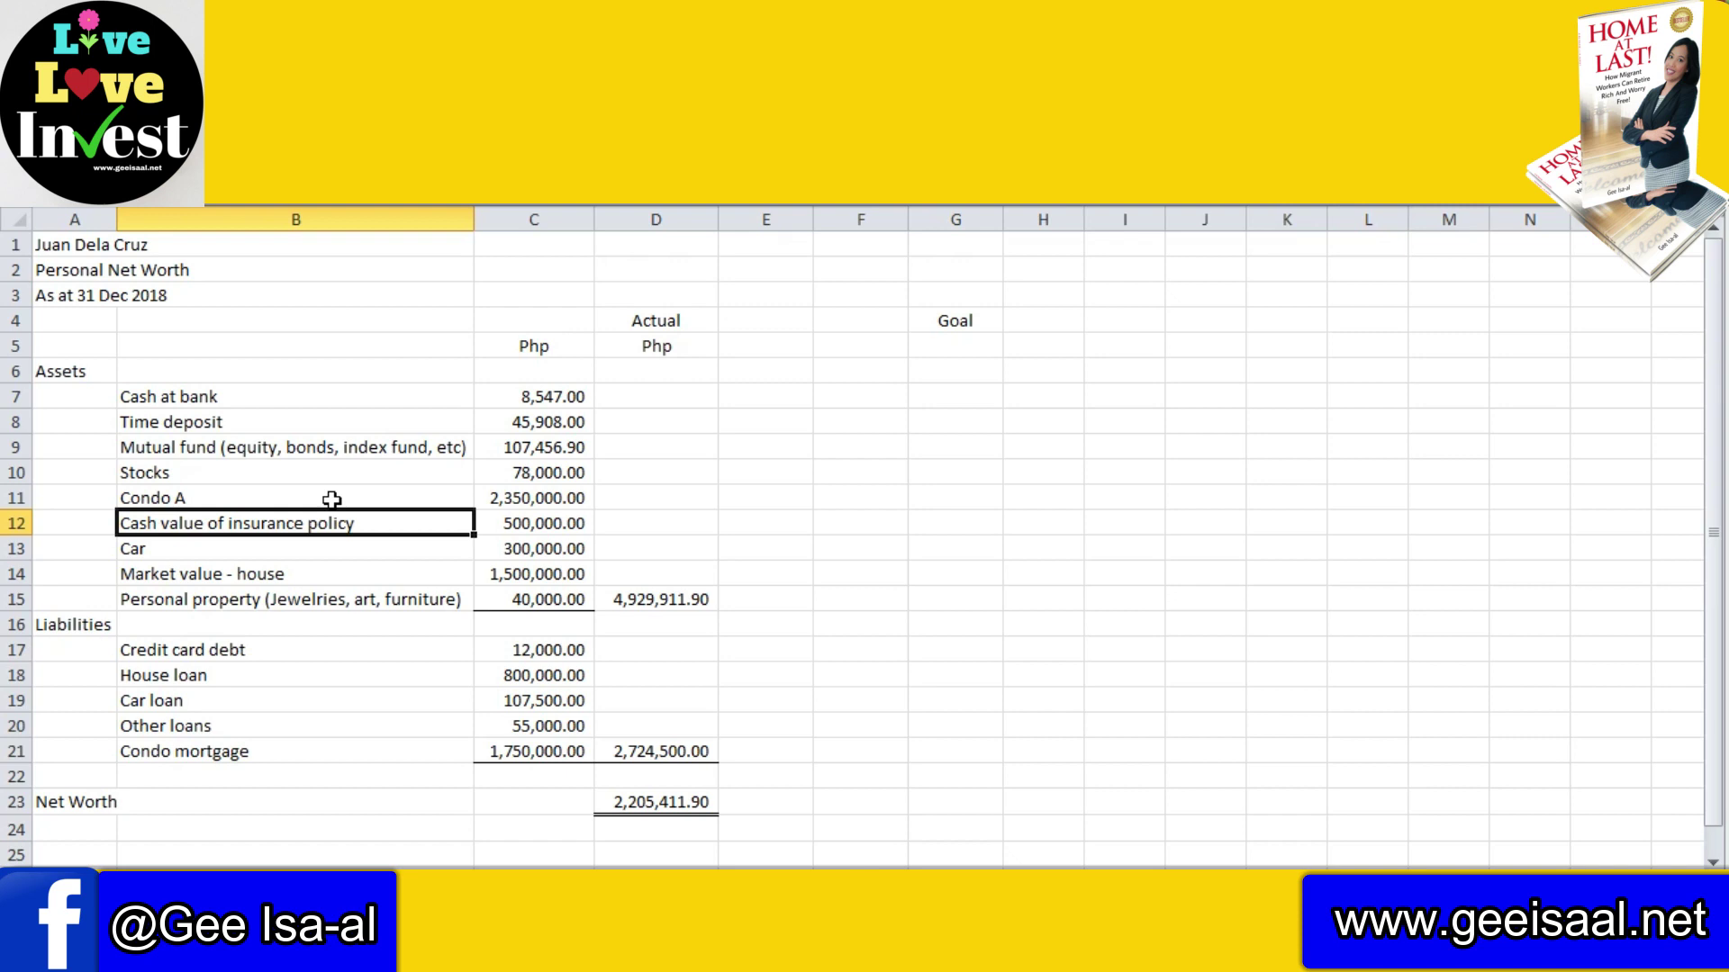
pyautogui.press('Right')
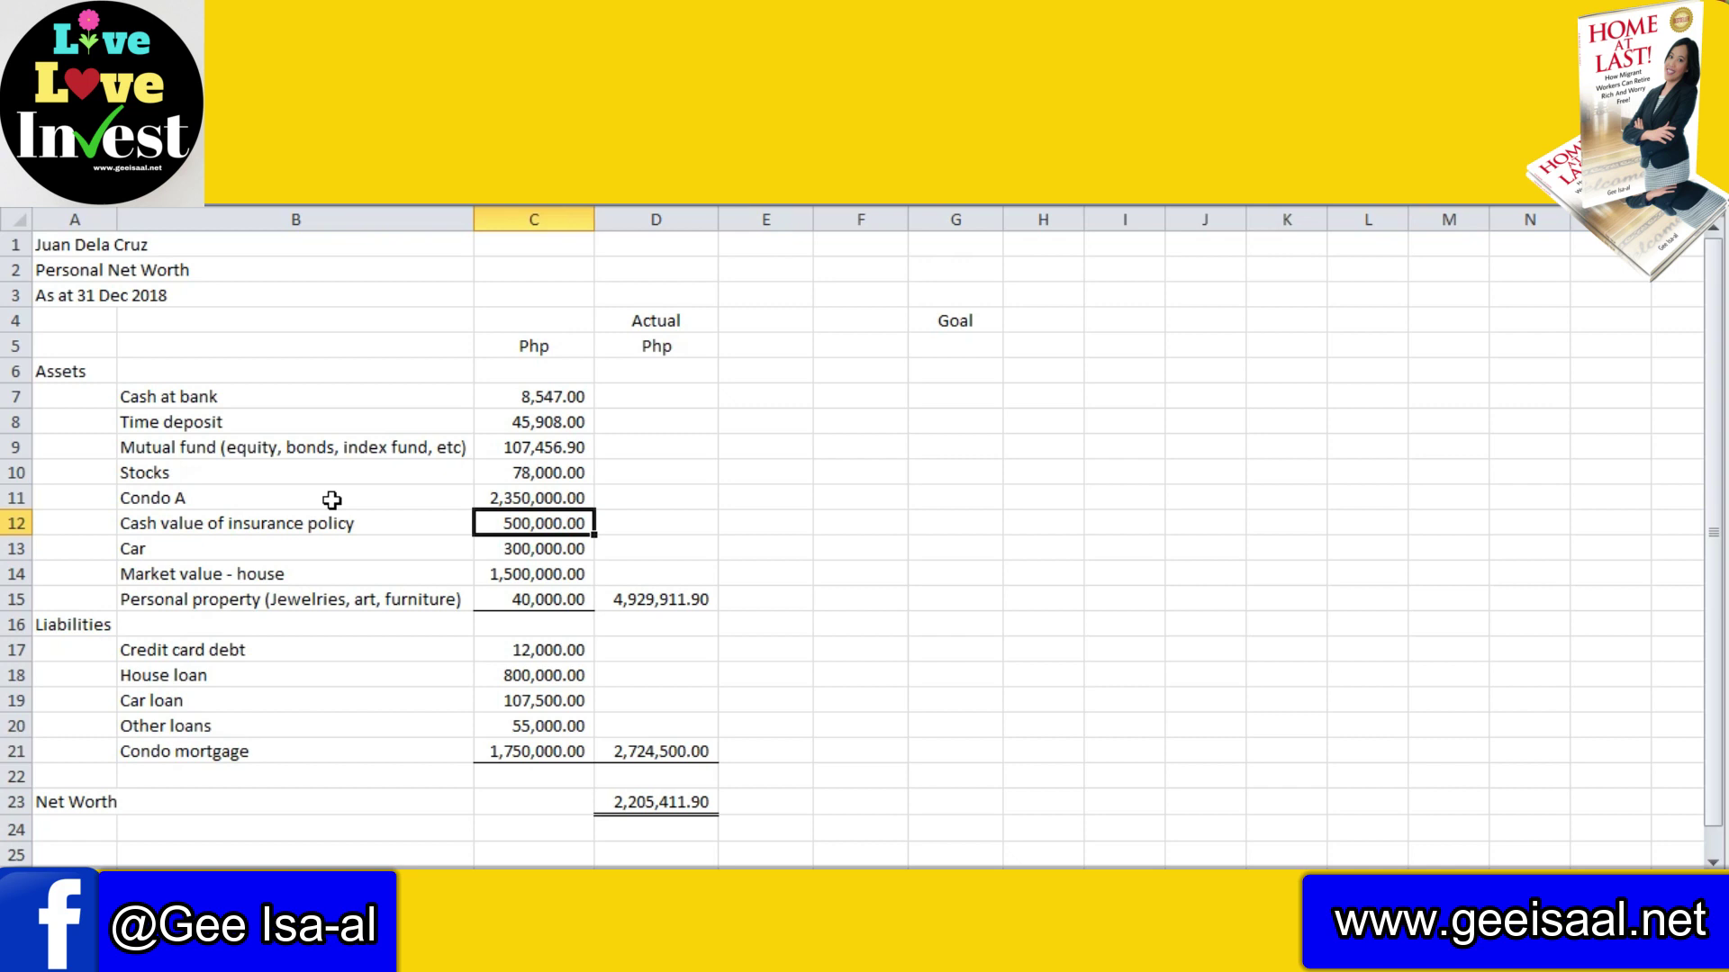
# Step: Review the car, house market value and personal property entries with their Php amounts under Assets
pyautogui.press('Down')
pyautogui.press('Left')
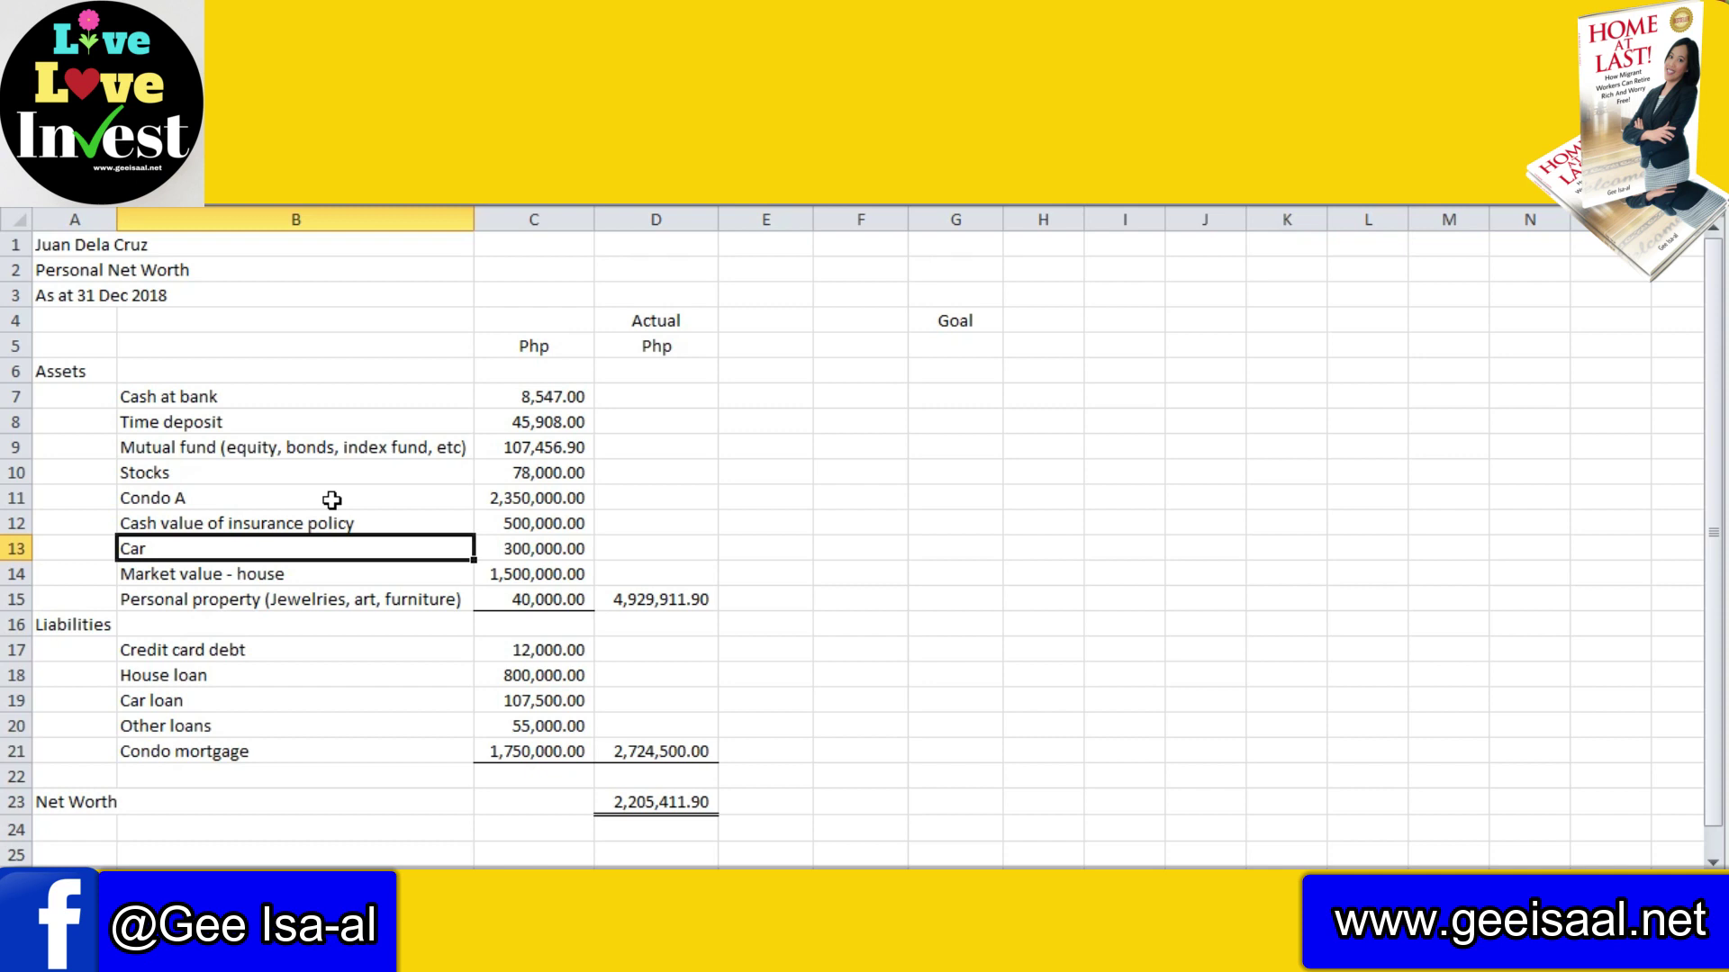
pyautogui.press('Right')
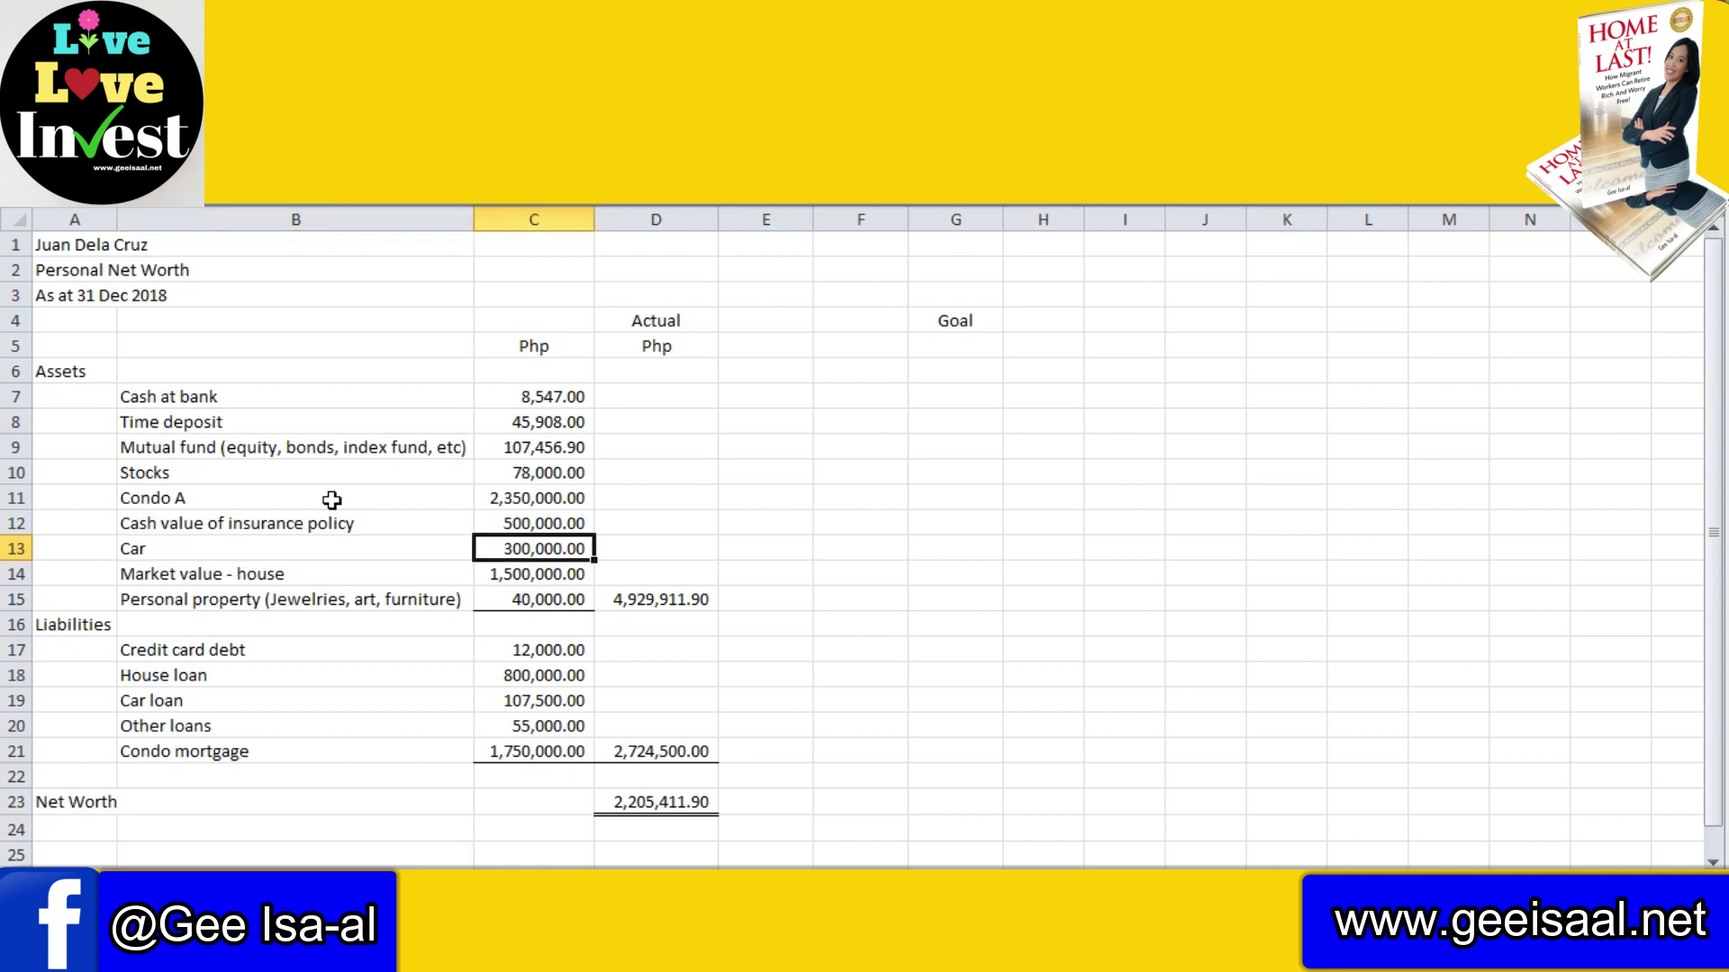
pyautogui.press('Down')
pyautogui.press('Left')
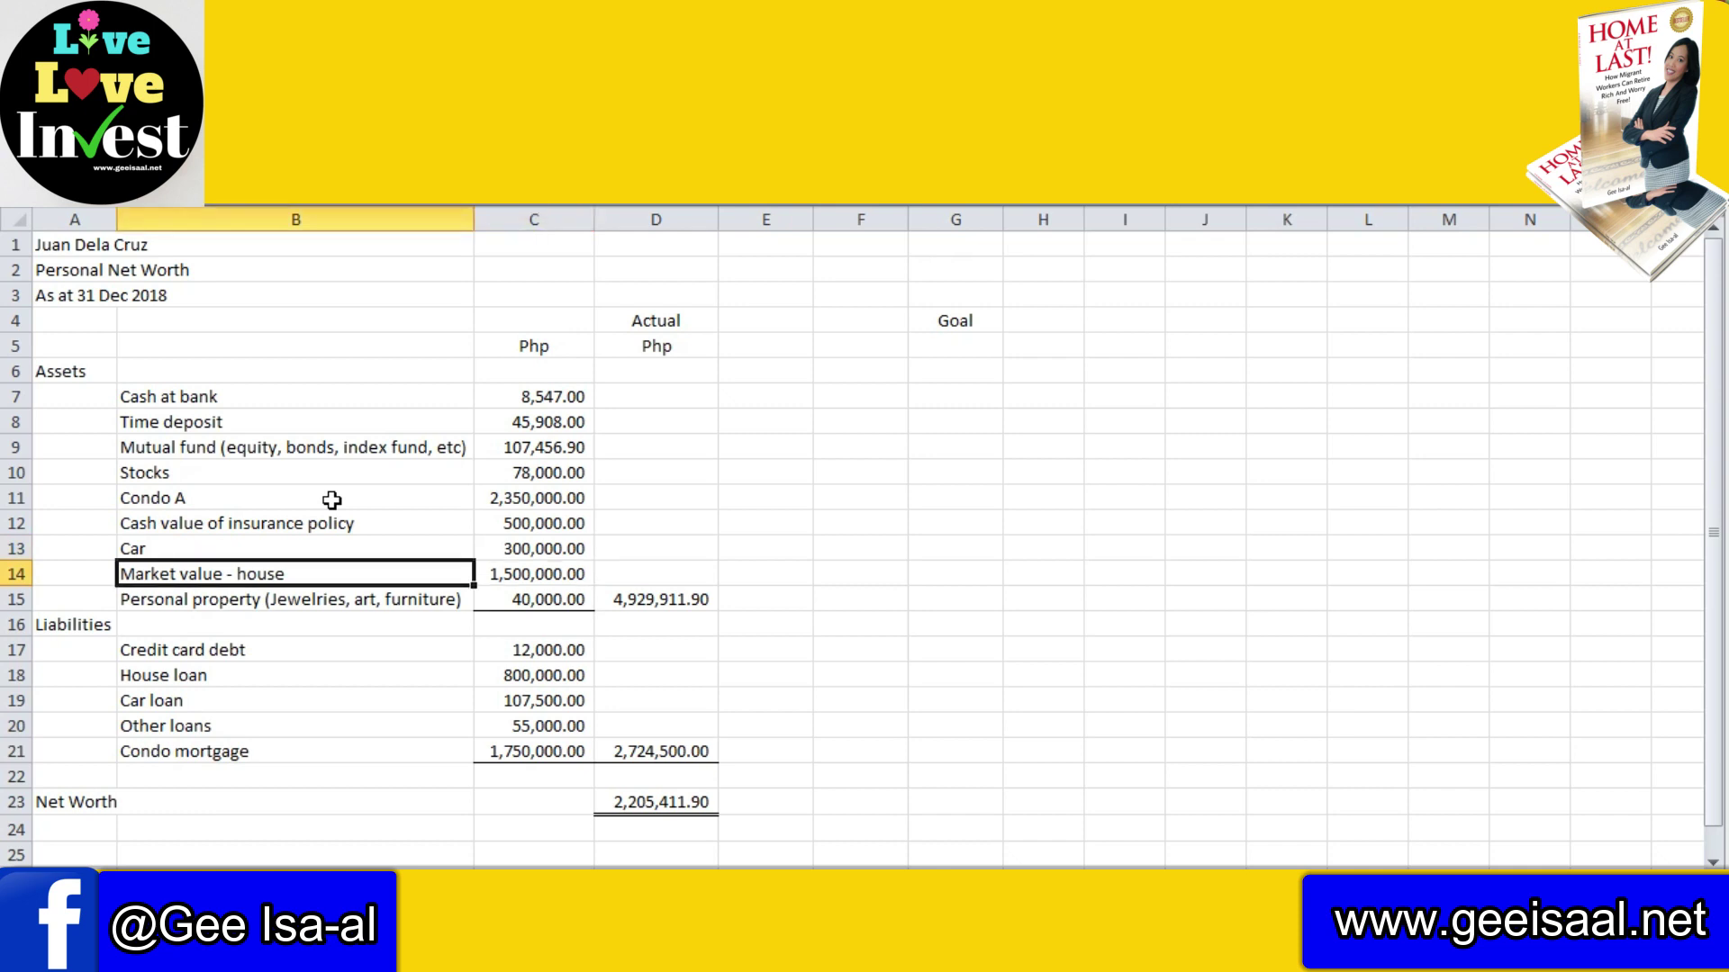
pyautogui.press('Right')
pyautogui.press('Down')
pyautogui.press('Left')
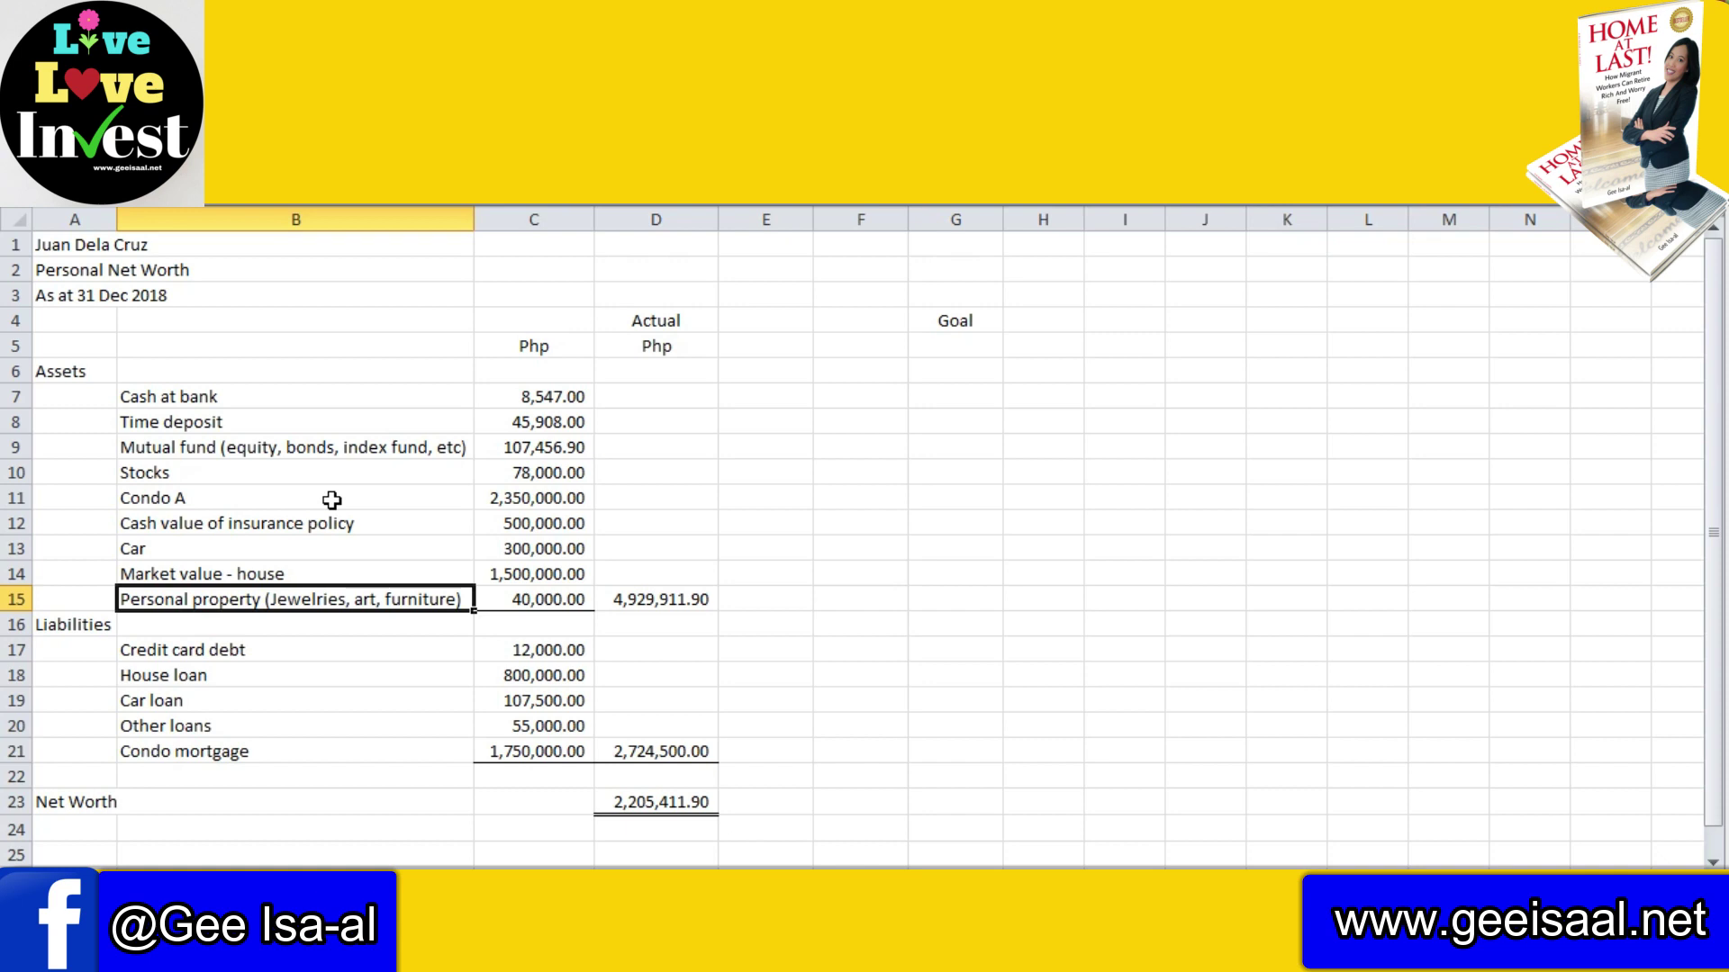
pyautogui.click(518, 602)
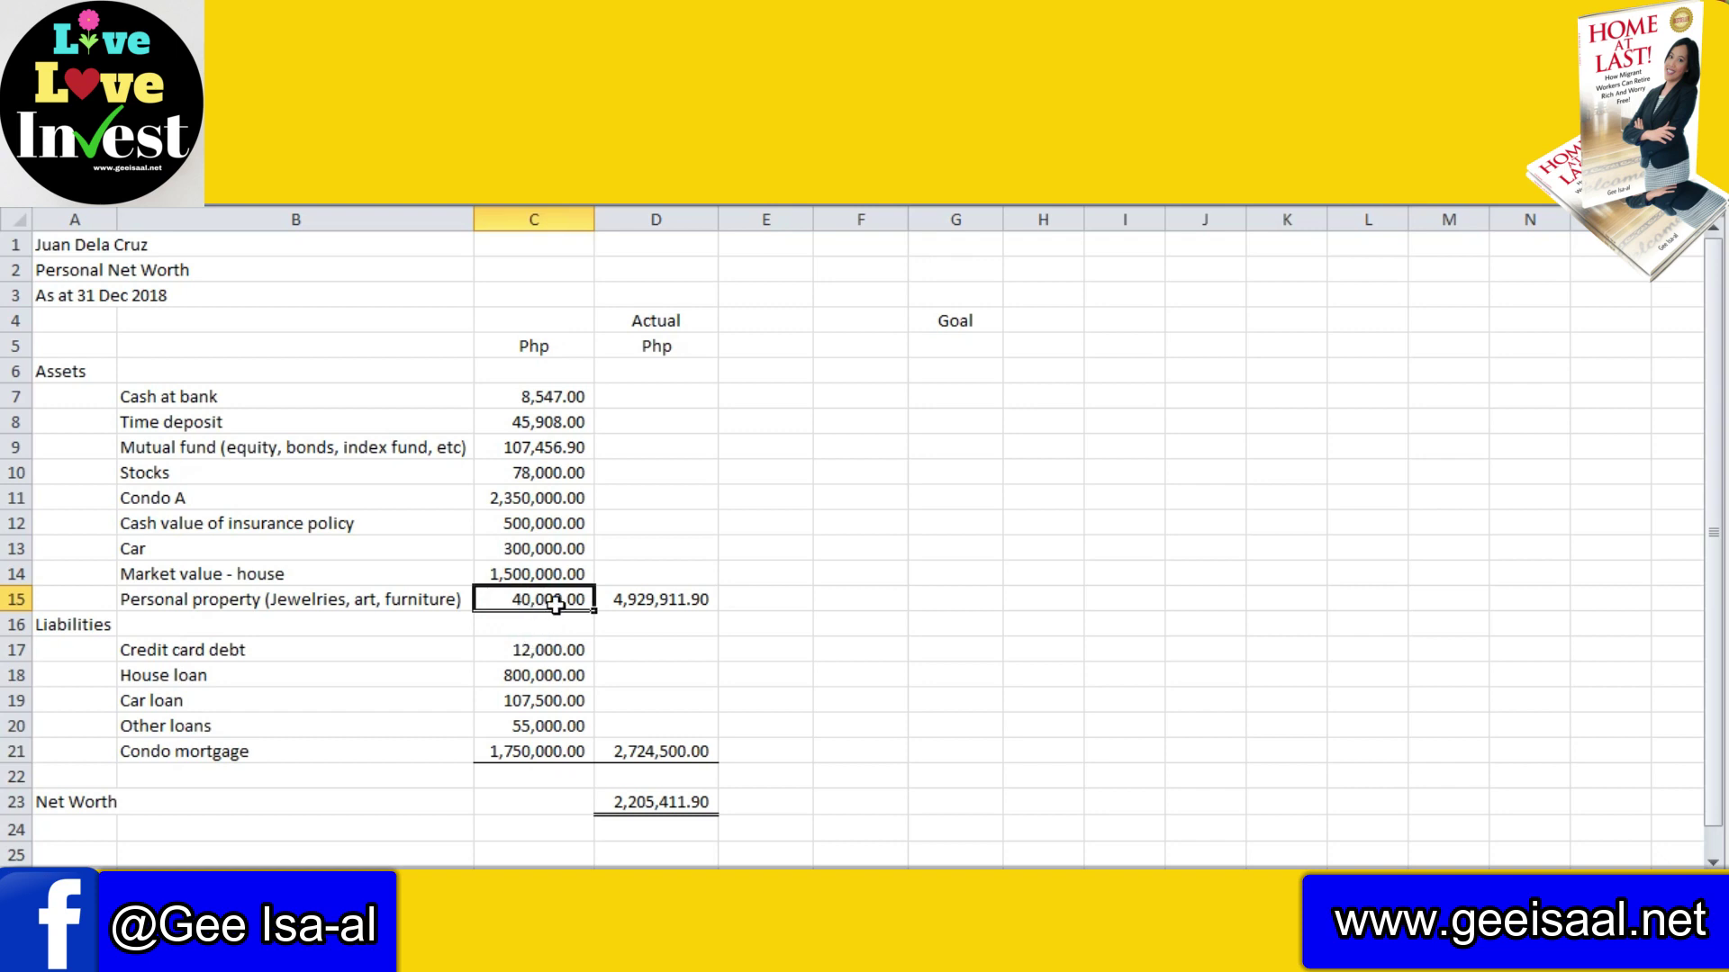
# Step: Inspect the formula behind the total assets figure in cell D15, leaving it as it is
pyautogui.click(639, 604)
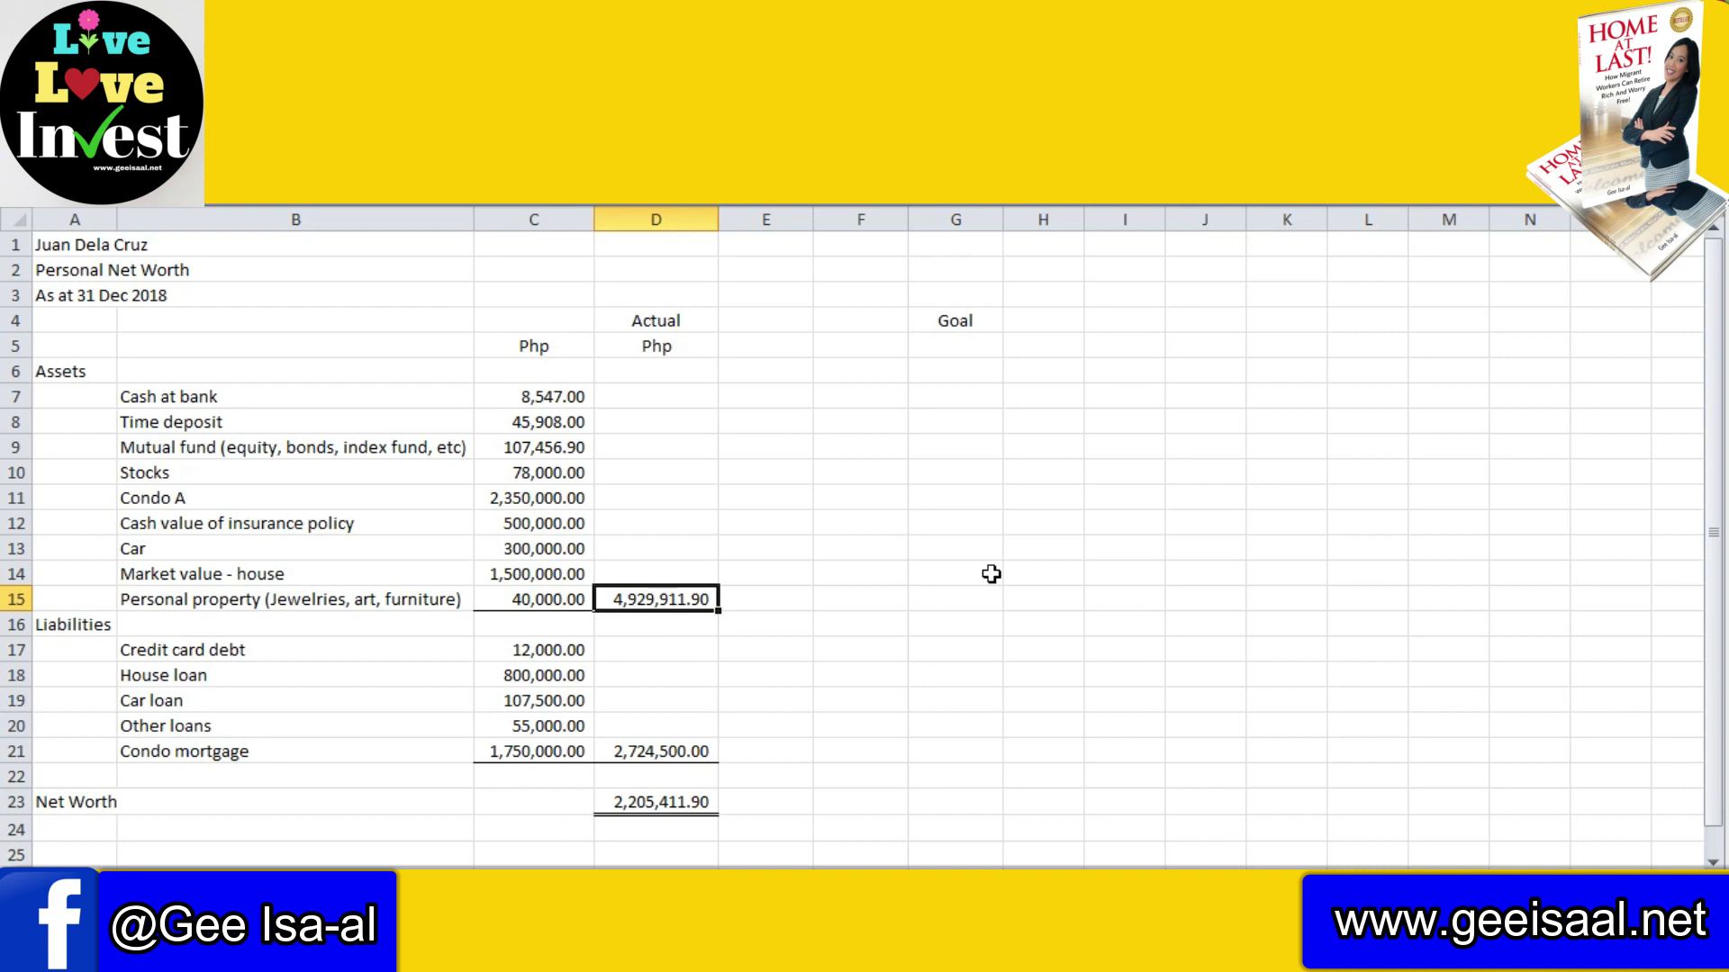
pyautogui.press('F2')
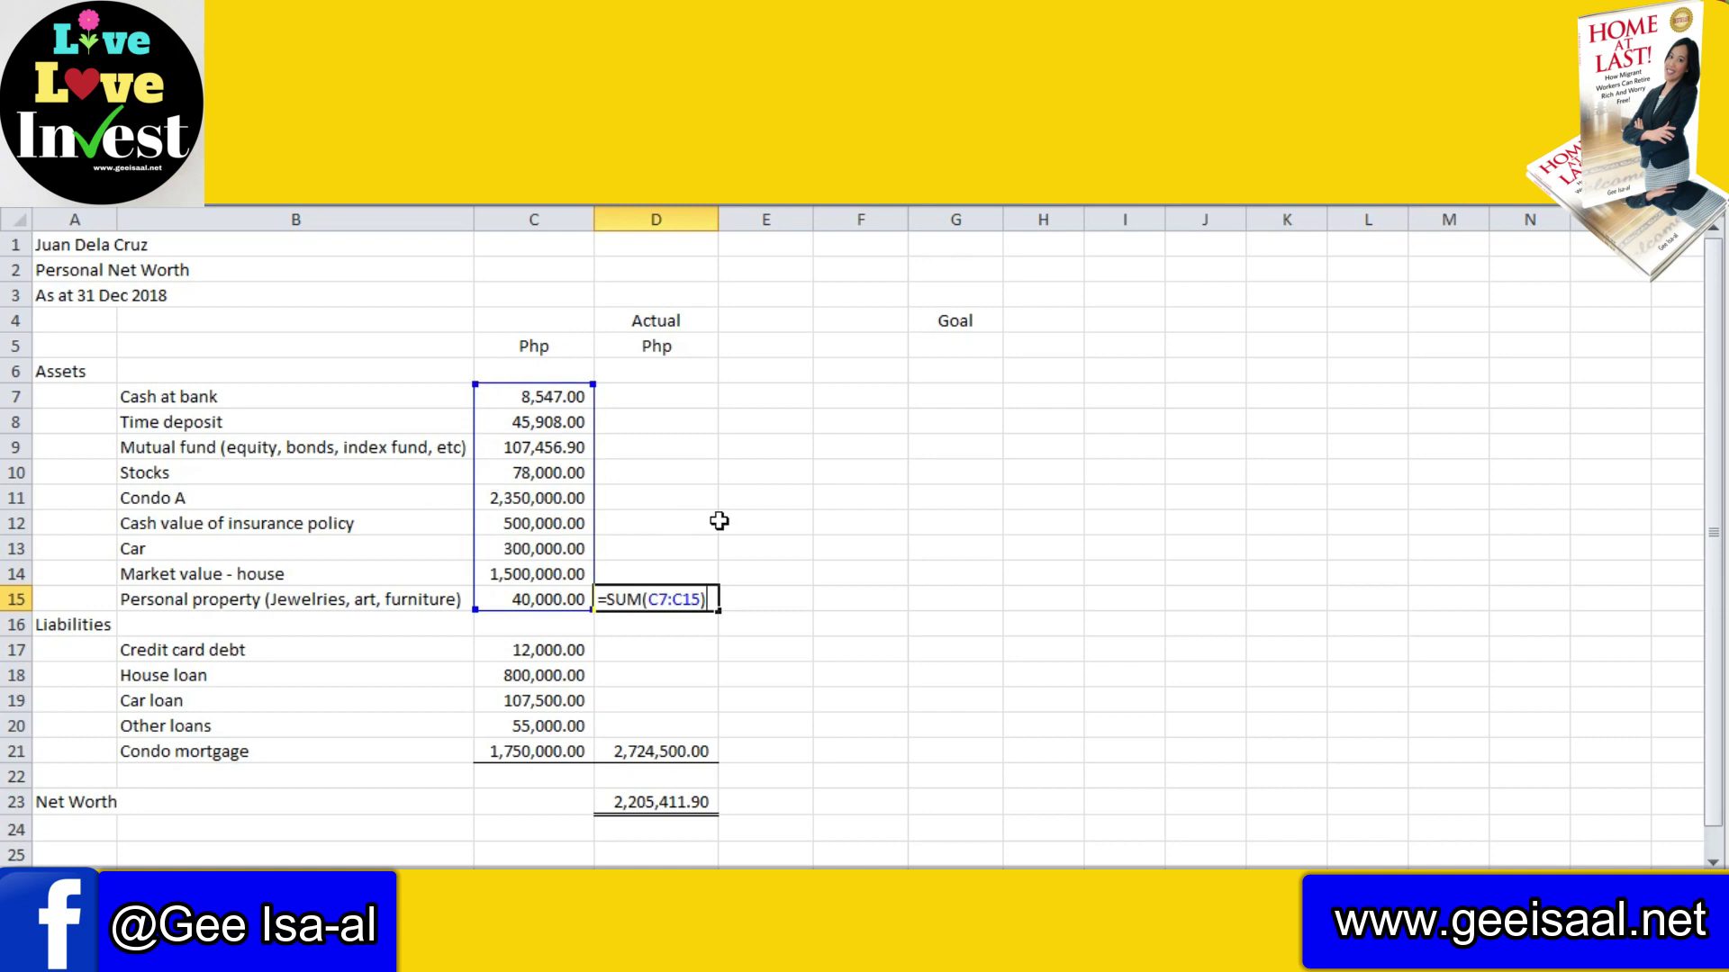
pyautogui.press('Return')
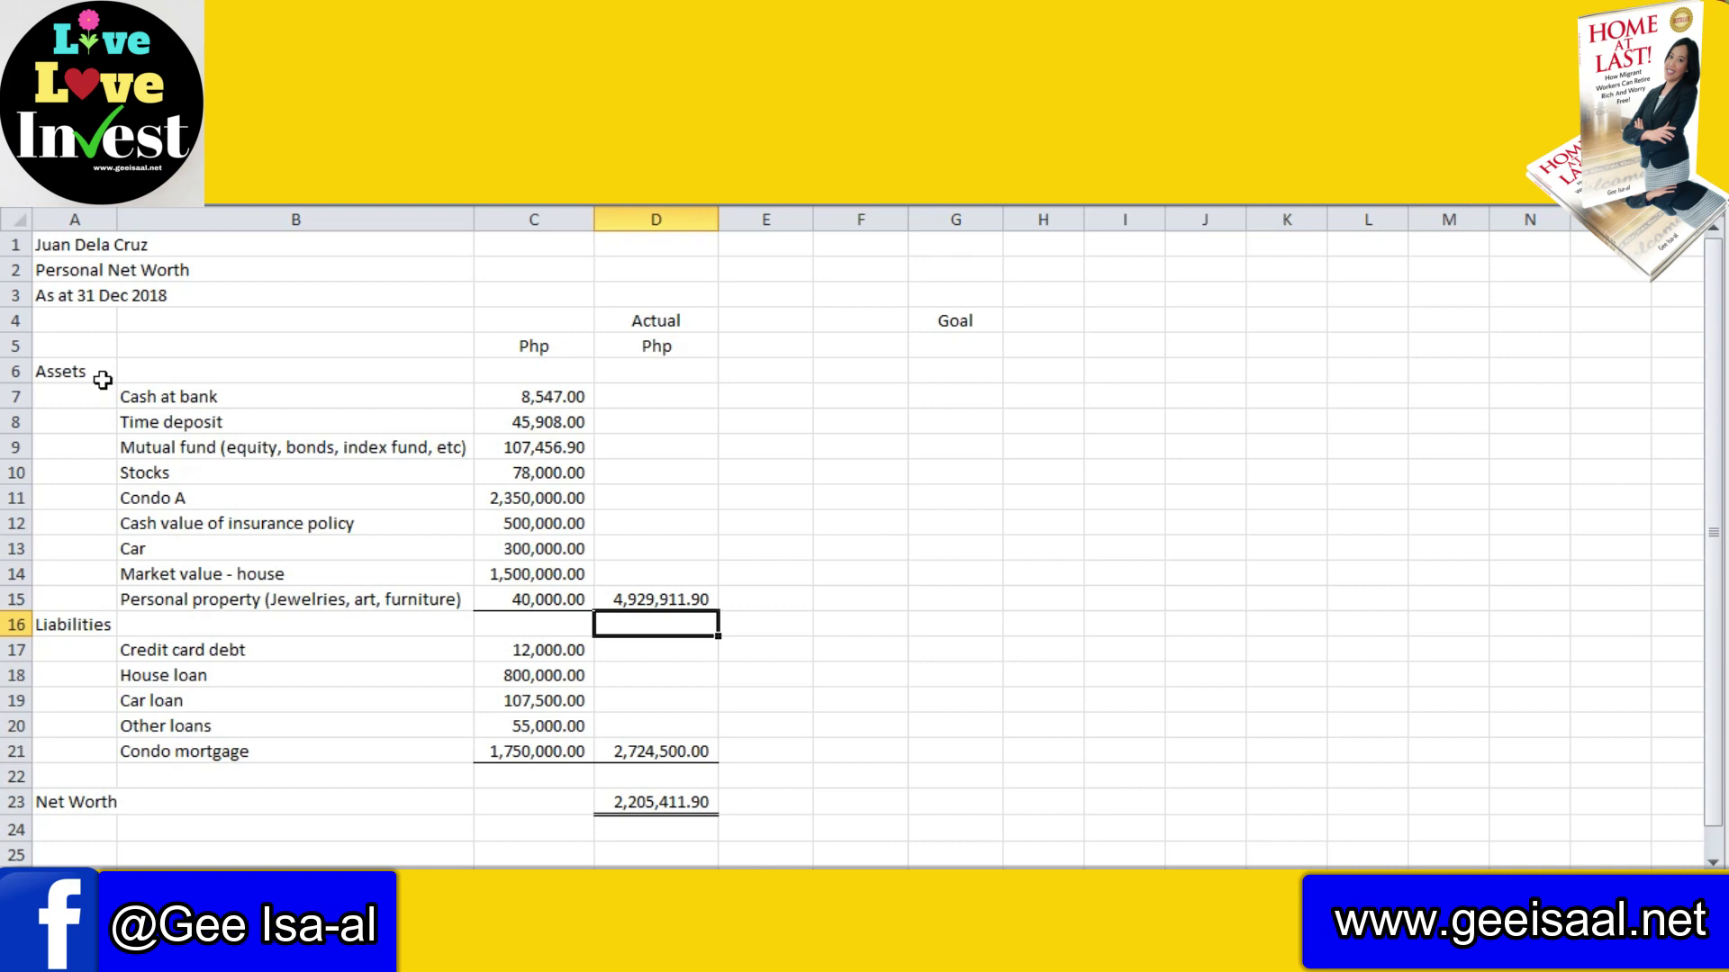
# Step: Examine the Liabilities section from its heading through the credit card debt amount to the house loan entry
pyautogui.click(95, 623)
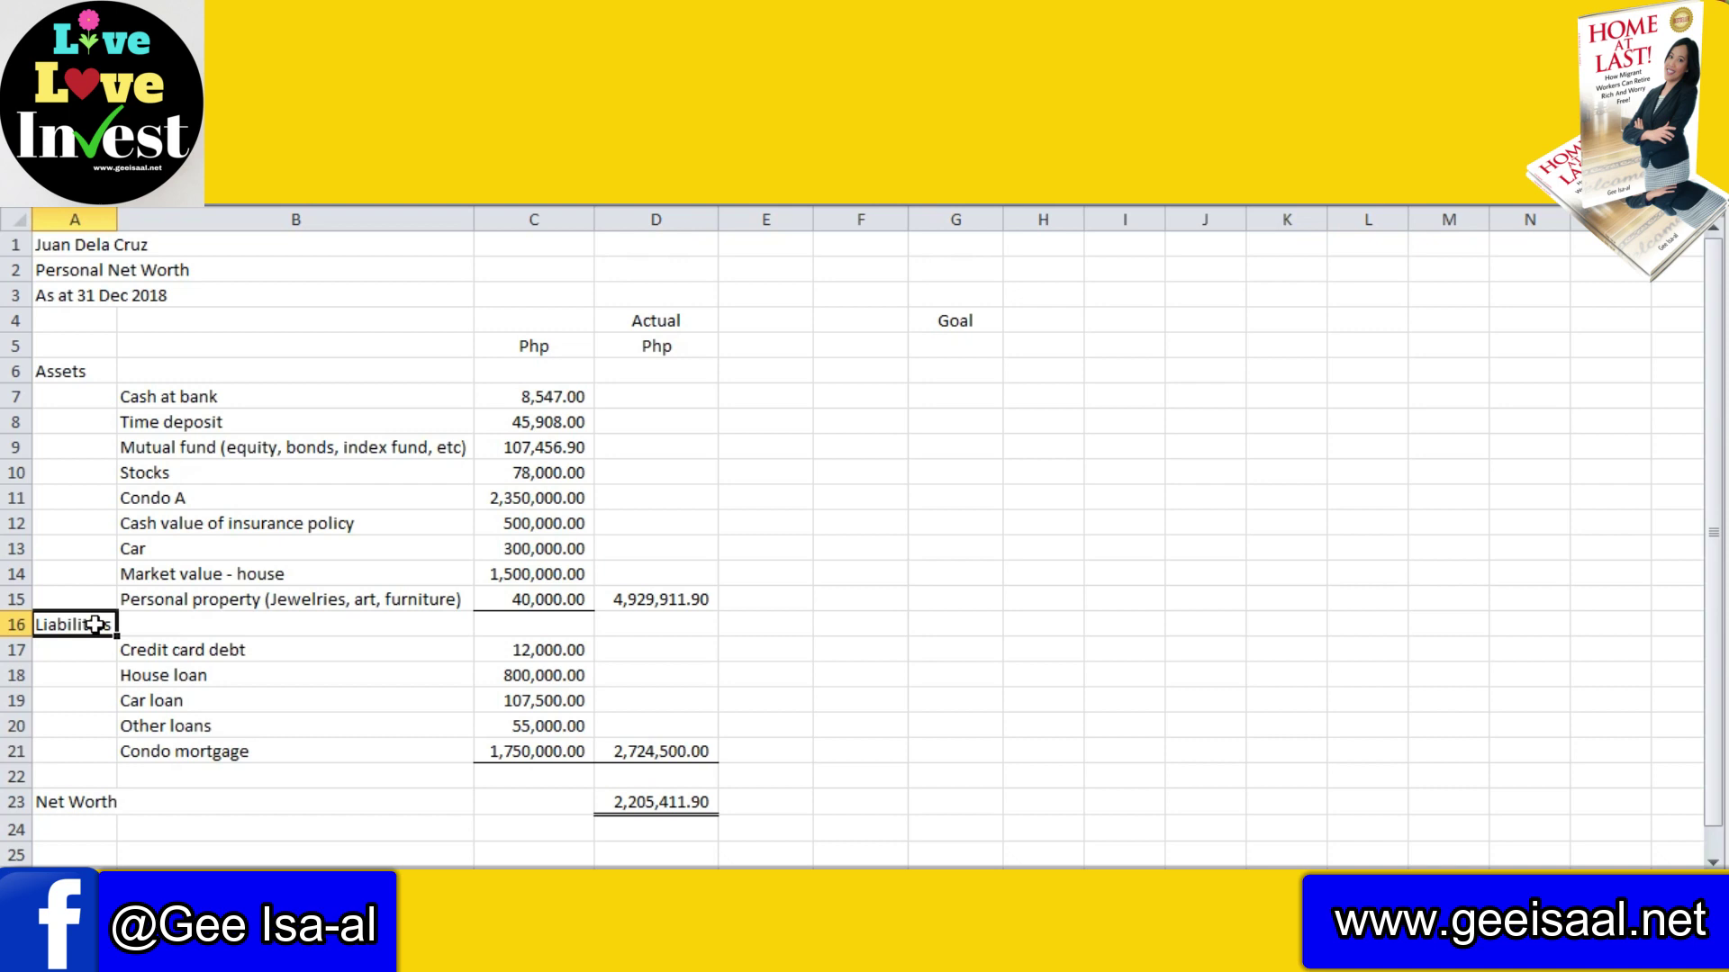
pyautogui.press('Down')
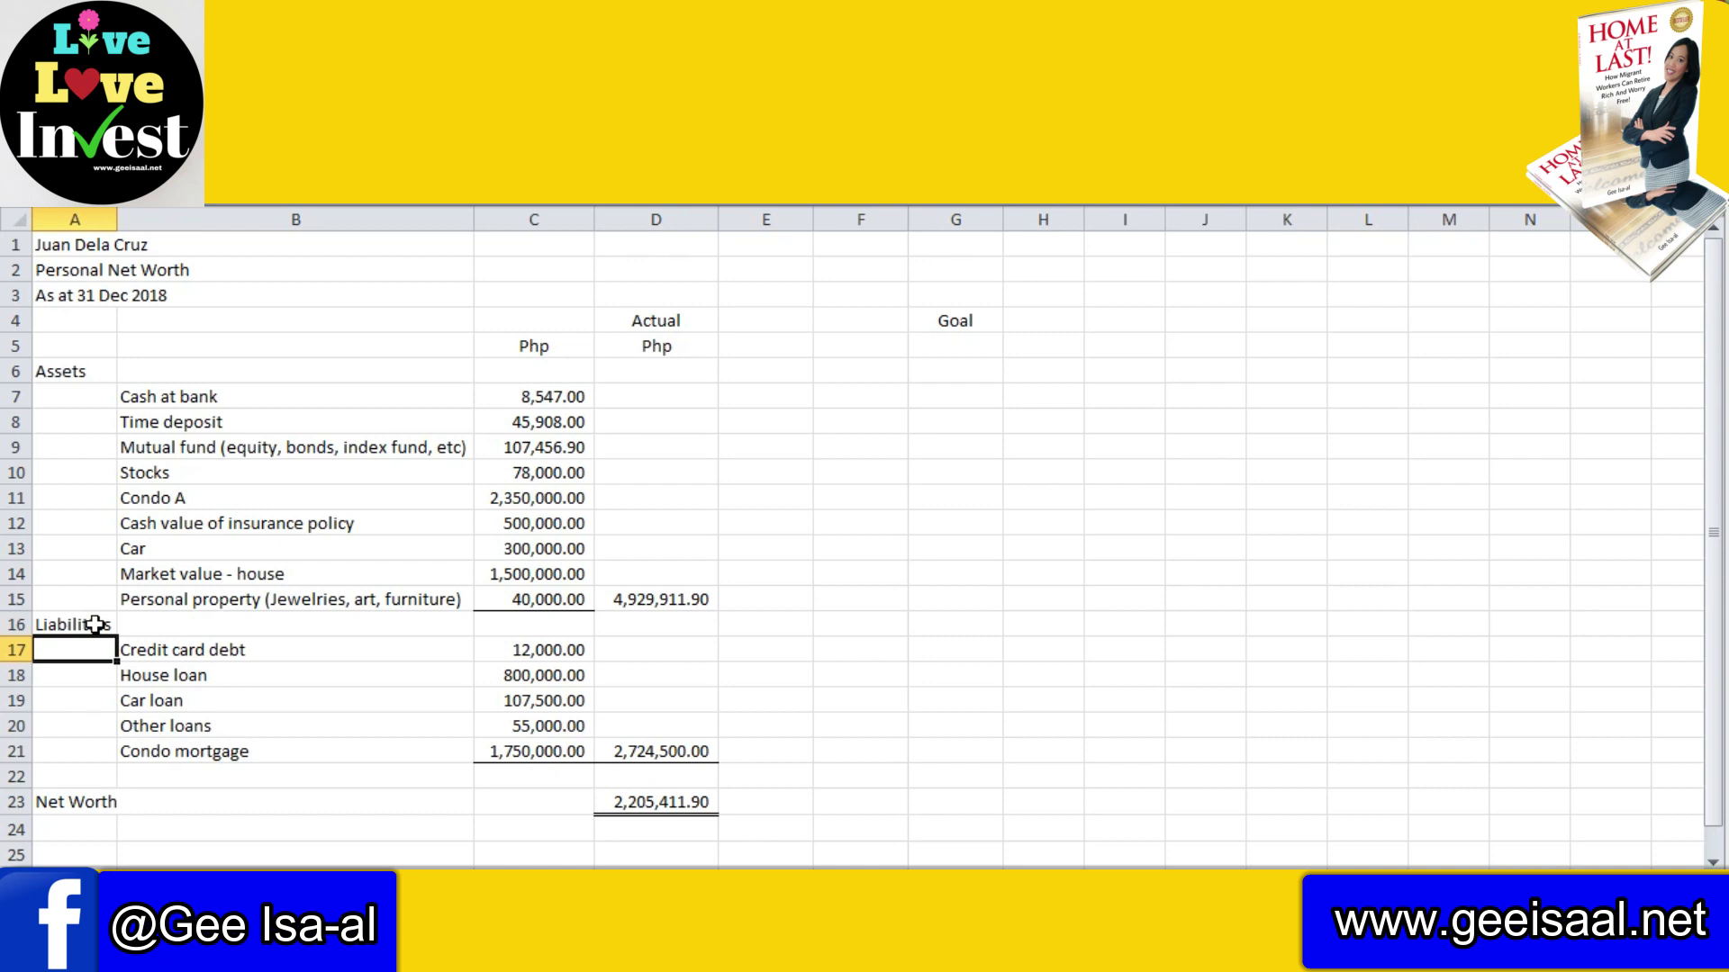
pyautogui.press('Right')
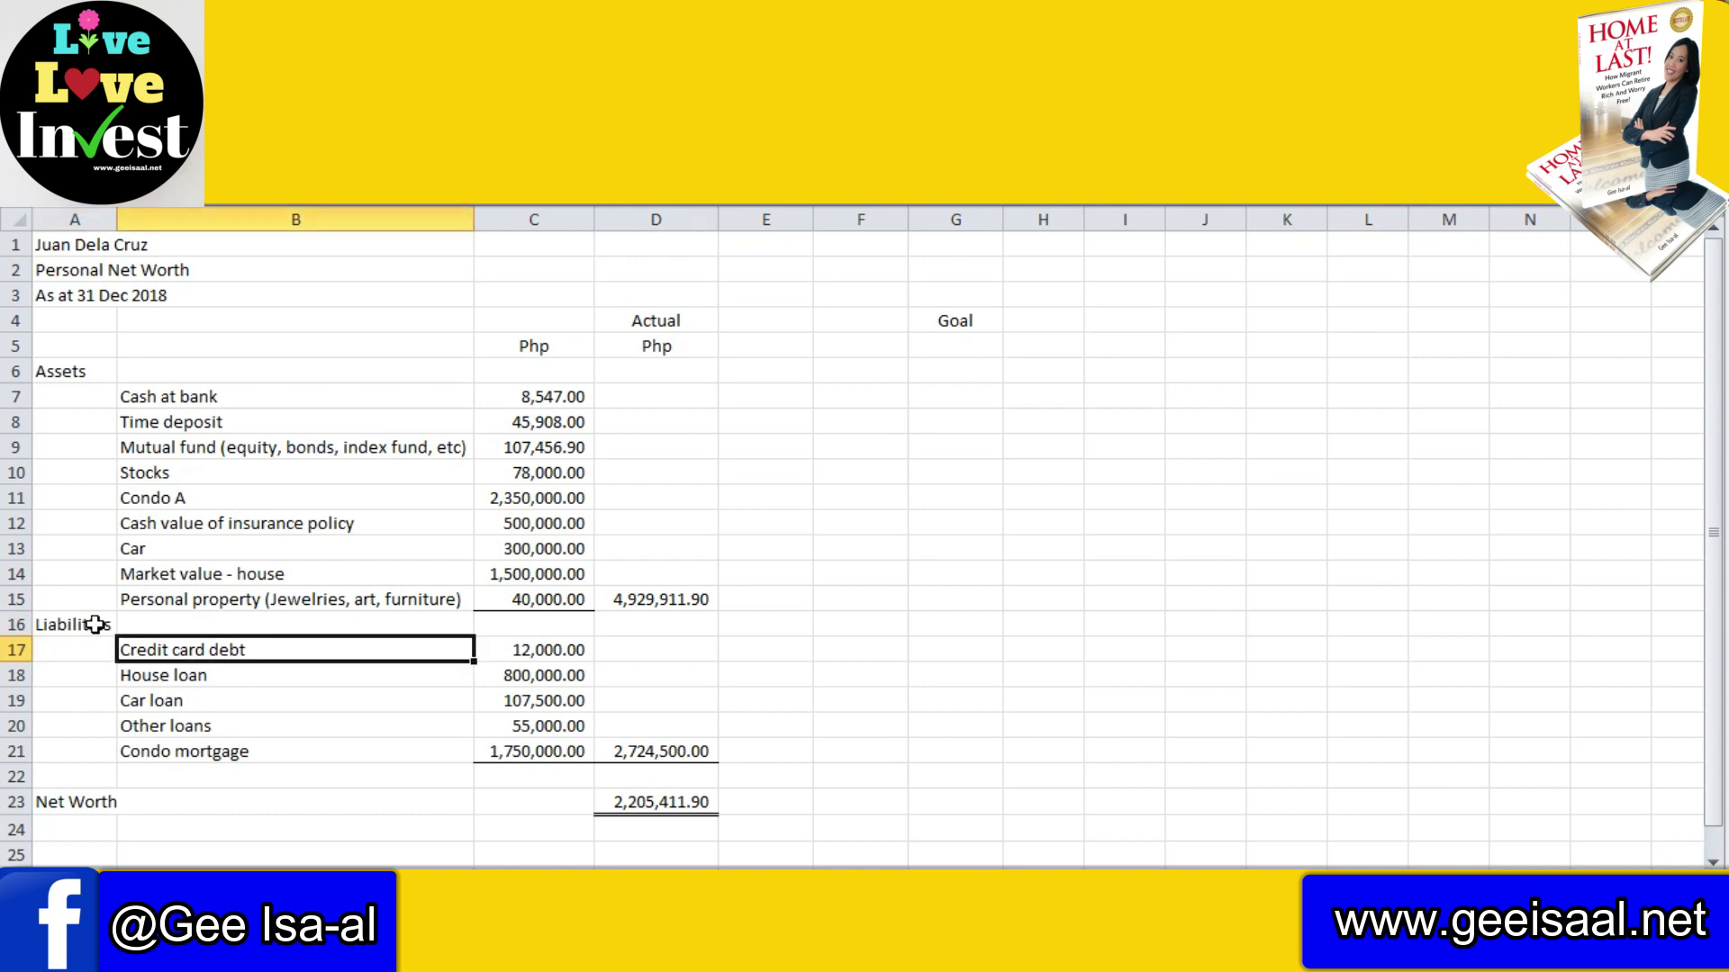
pyautogui.press('Right')
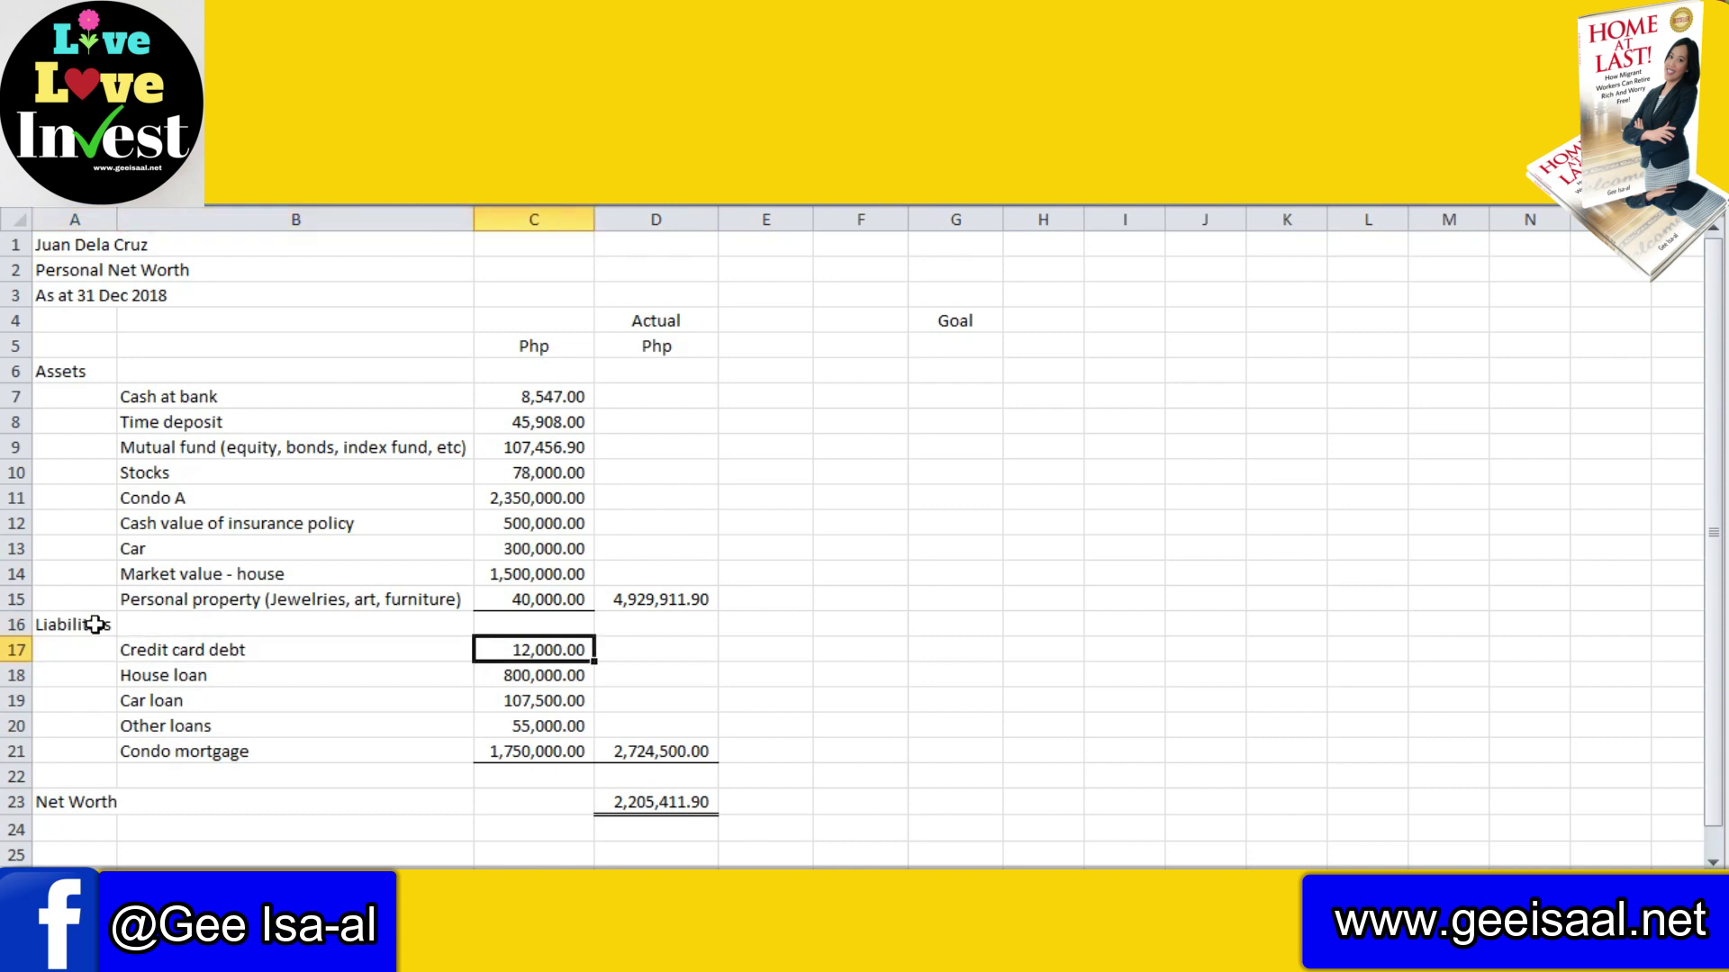
pyautogui.press('Down')
pyautogui.press('Left')
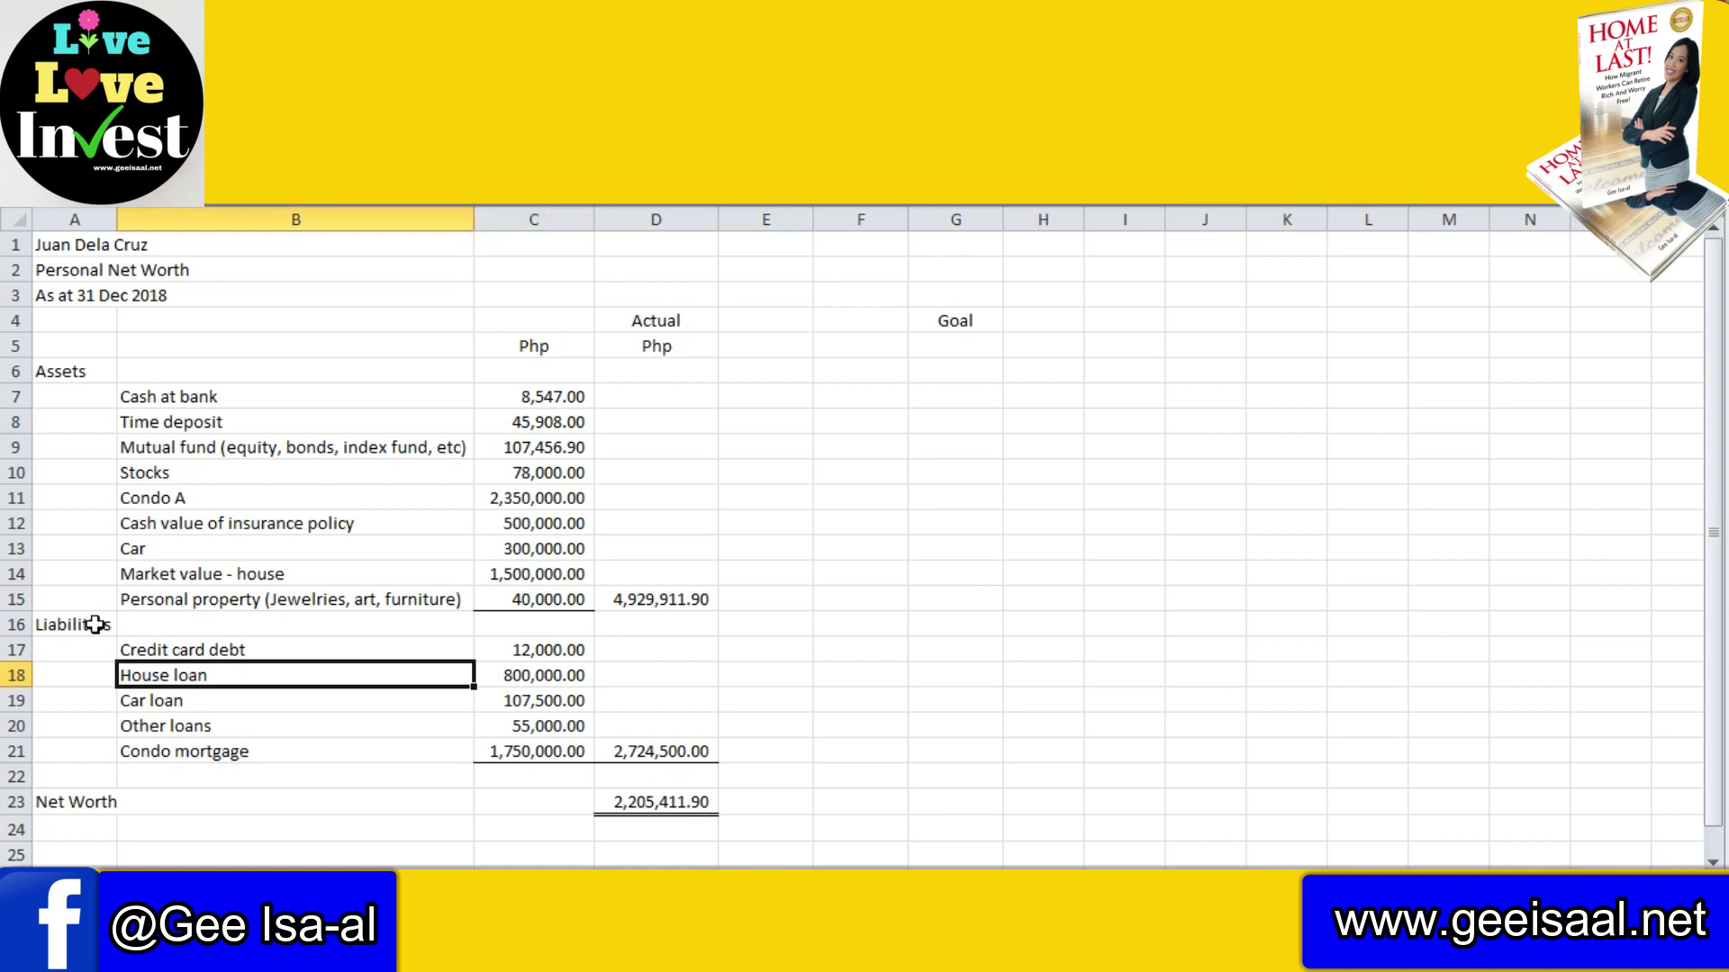
# Step: Look back at the Condo A asset entry, and return to the house loan to check its Php amount
pyautogui.press('Up')
pyautogui.press('Up')
pyautogui.press('Up')
pyautogui.press('Up')
pyautogui.press('Up')
pyautogui.press('Up')
pyautogui.press('Up')
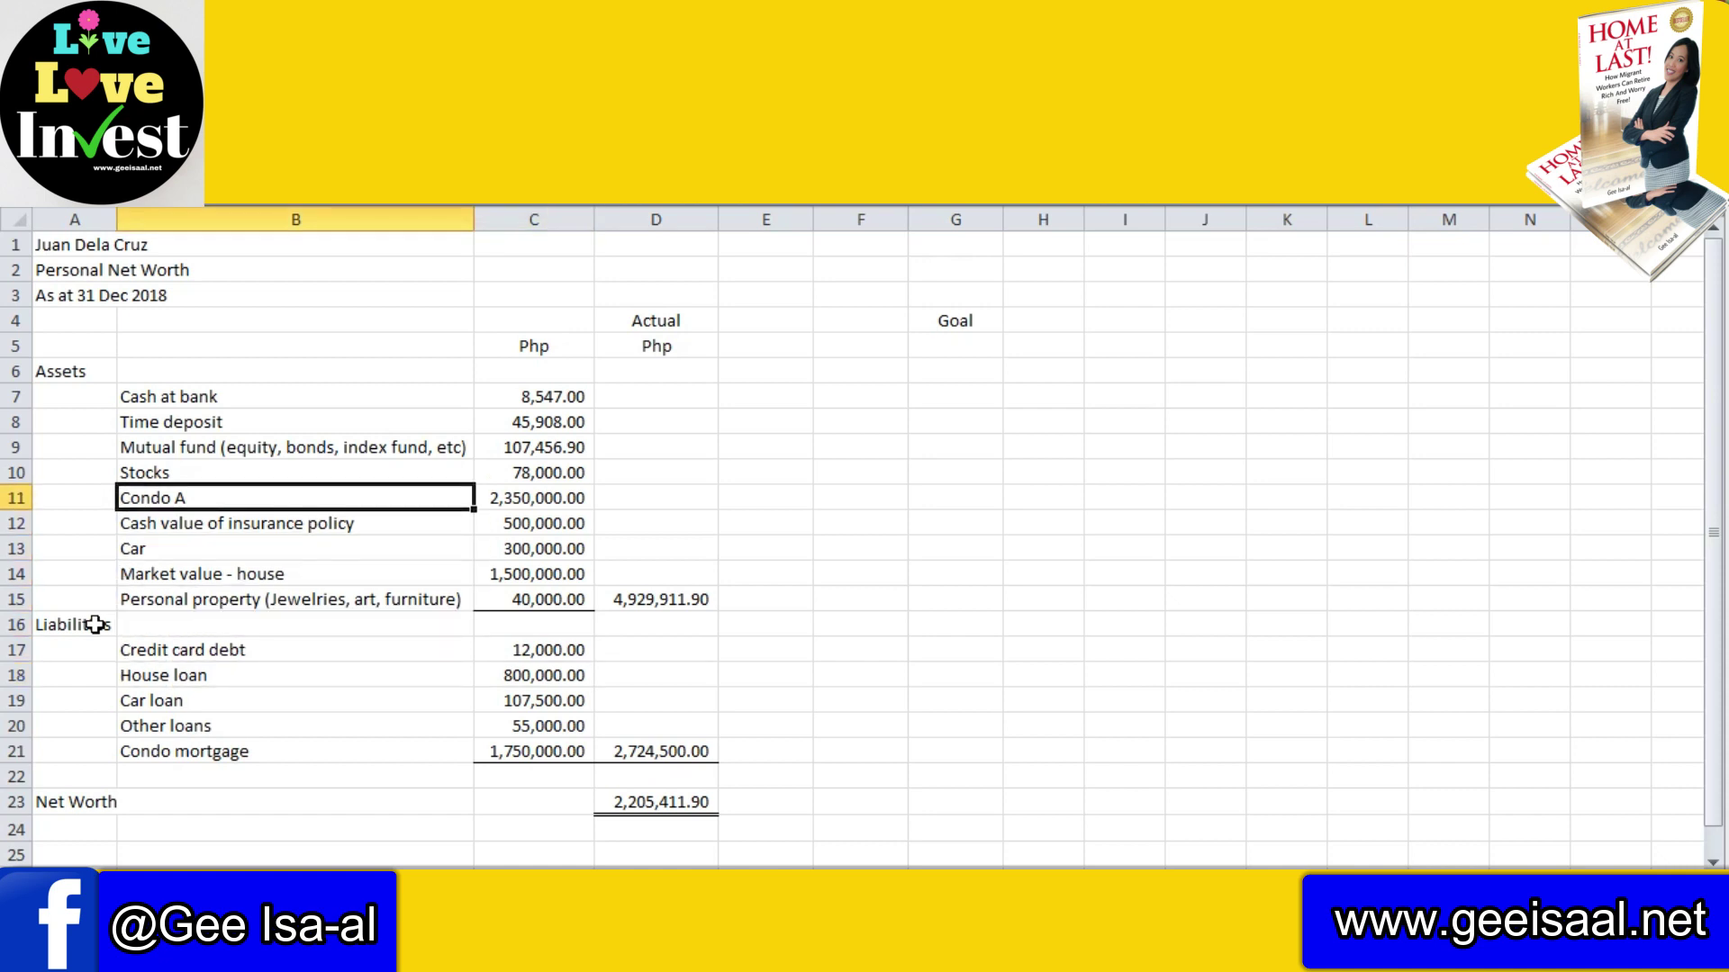
pyautogui.press('Down')
pyautogui.press('Down')
pyautogui.press('Down')
pyautogui.press('Down')
pyautogui.press('Down')
pyautogui.press('Down')
pyautogui.press('Down')
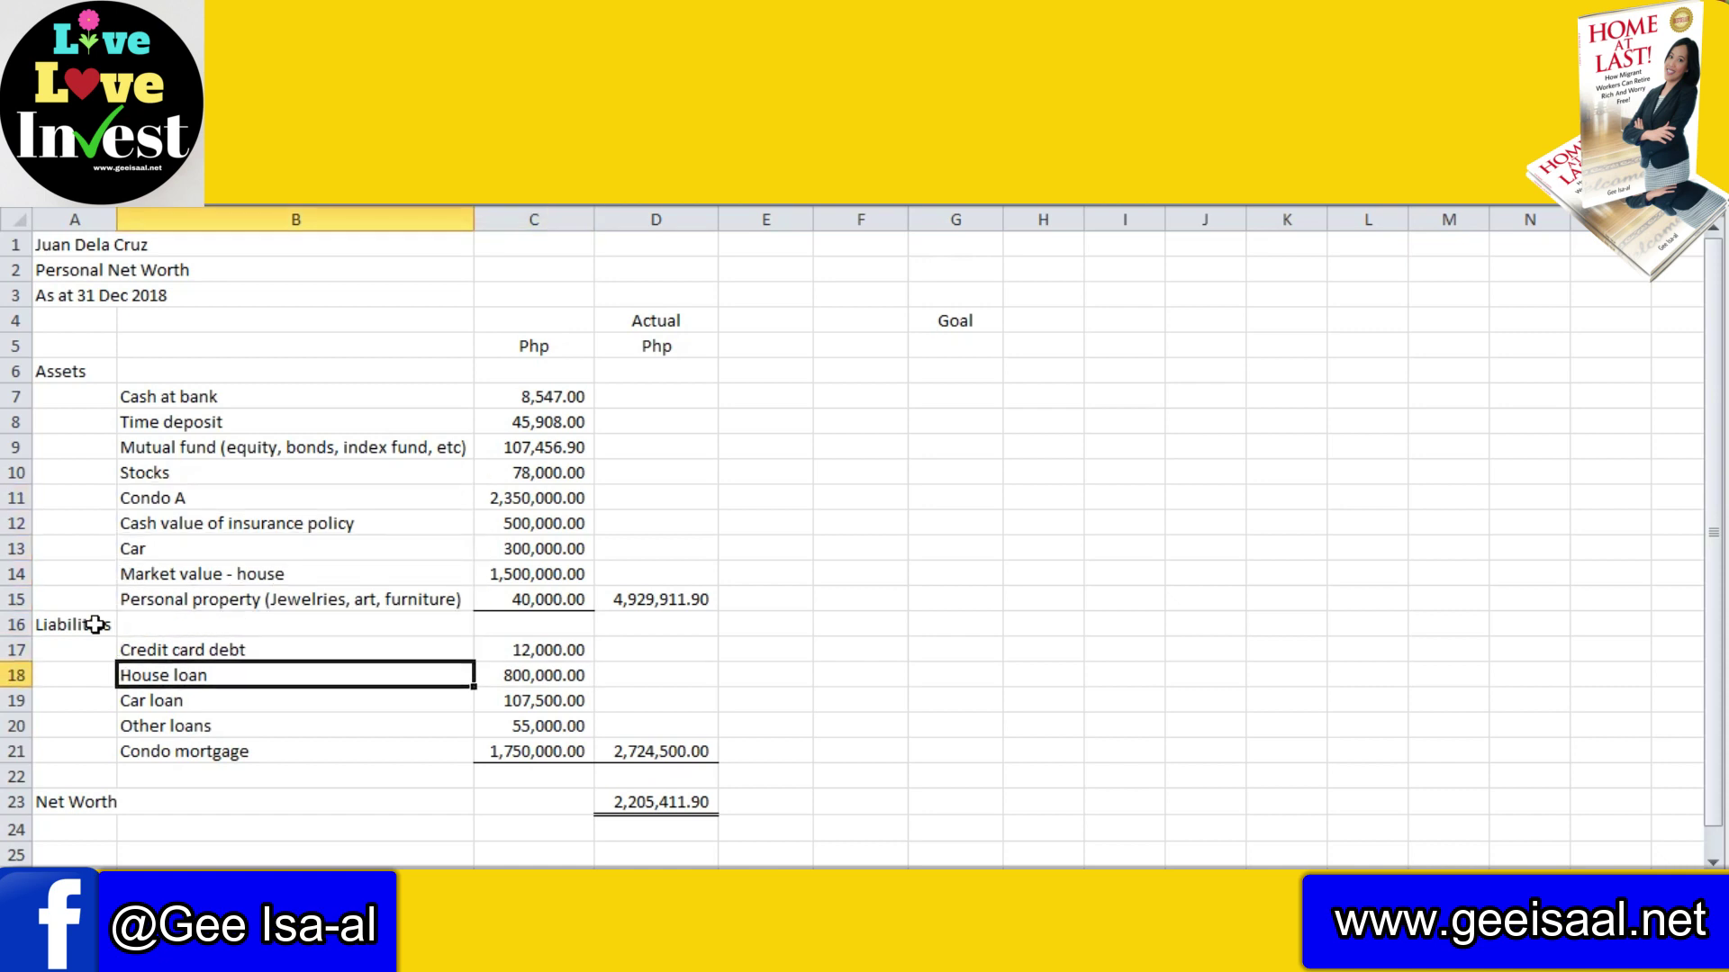
pyautogui.press('Right')
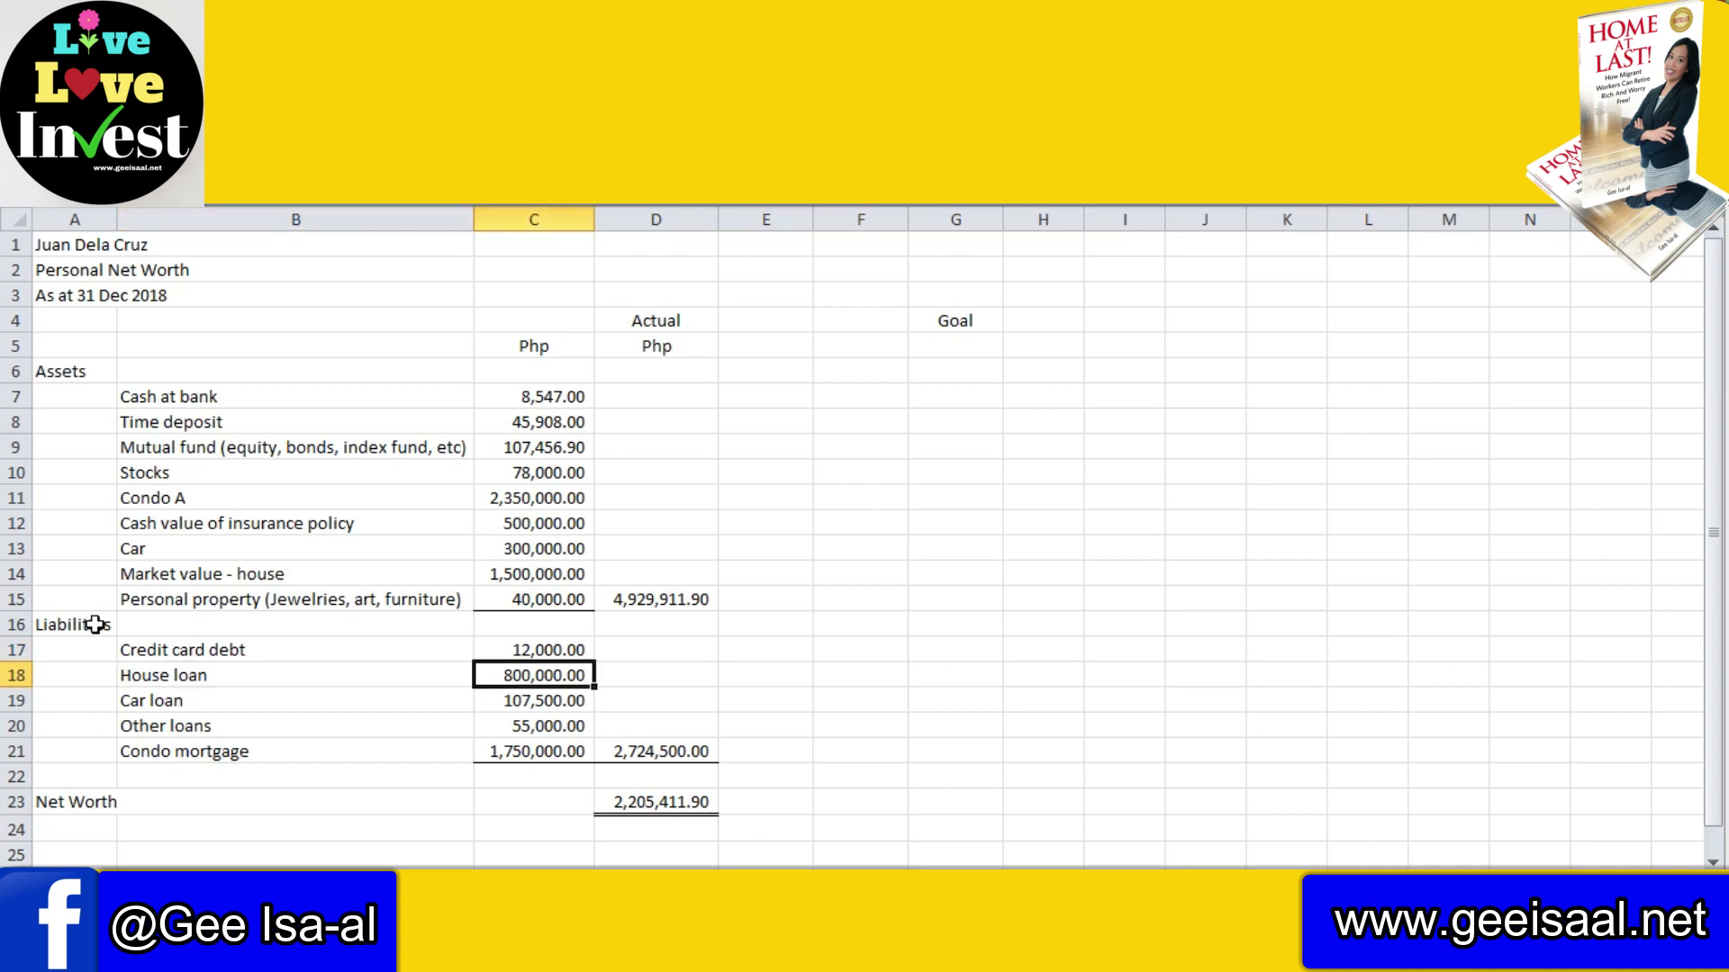
# Step: Review the remaining liabilities: the car loan, other loans and condo mortgage entries
pyautogui.press('Down')
pyautogui.press('Left')
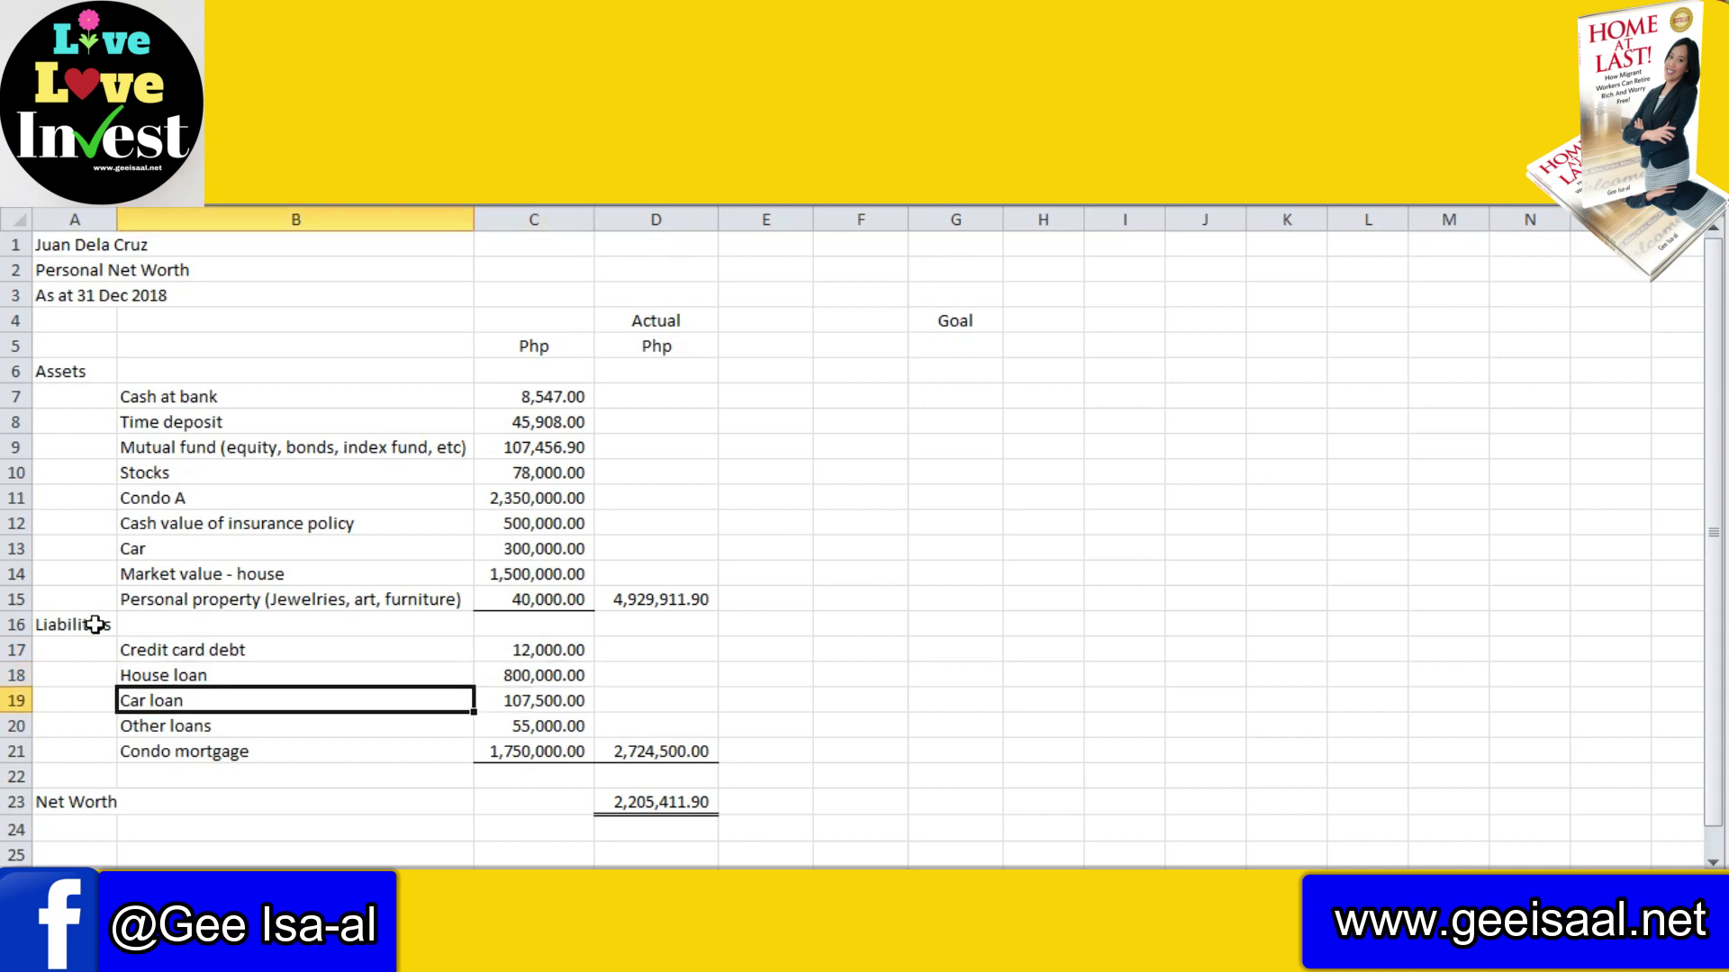
pyautogui.press('Down')
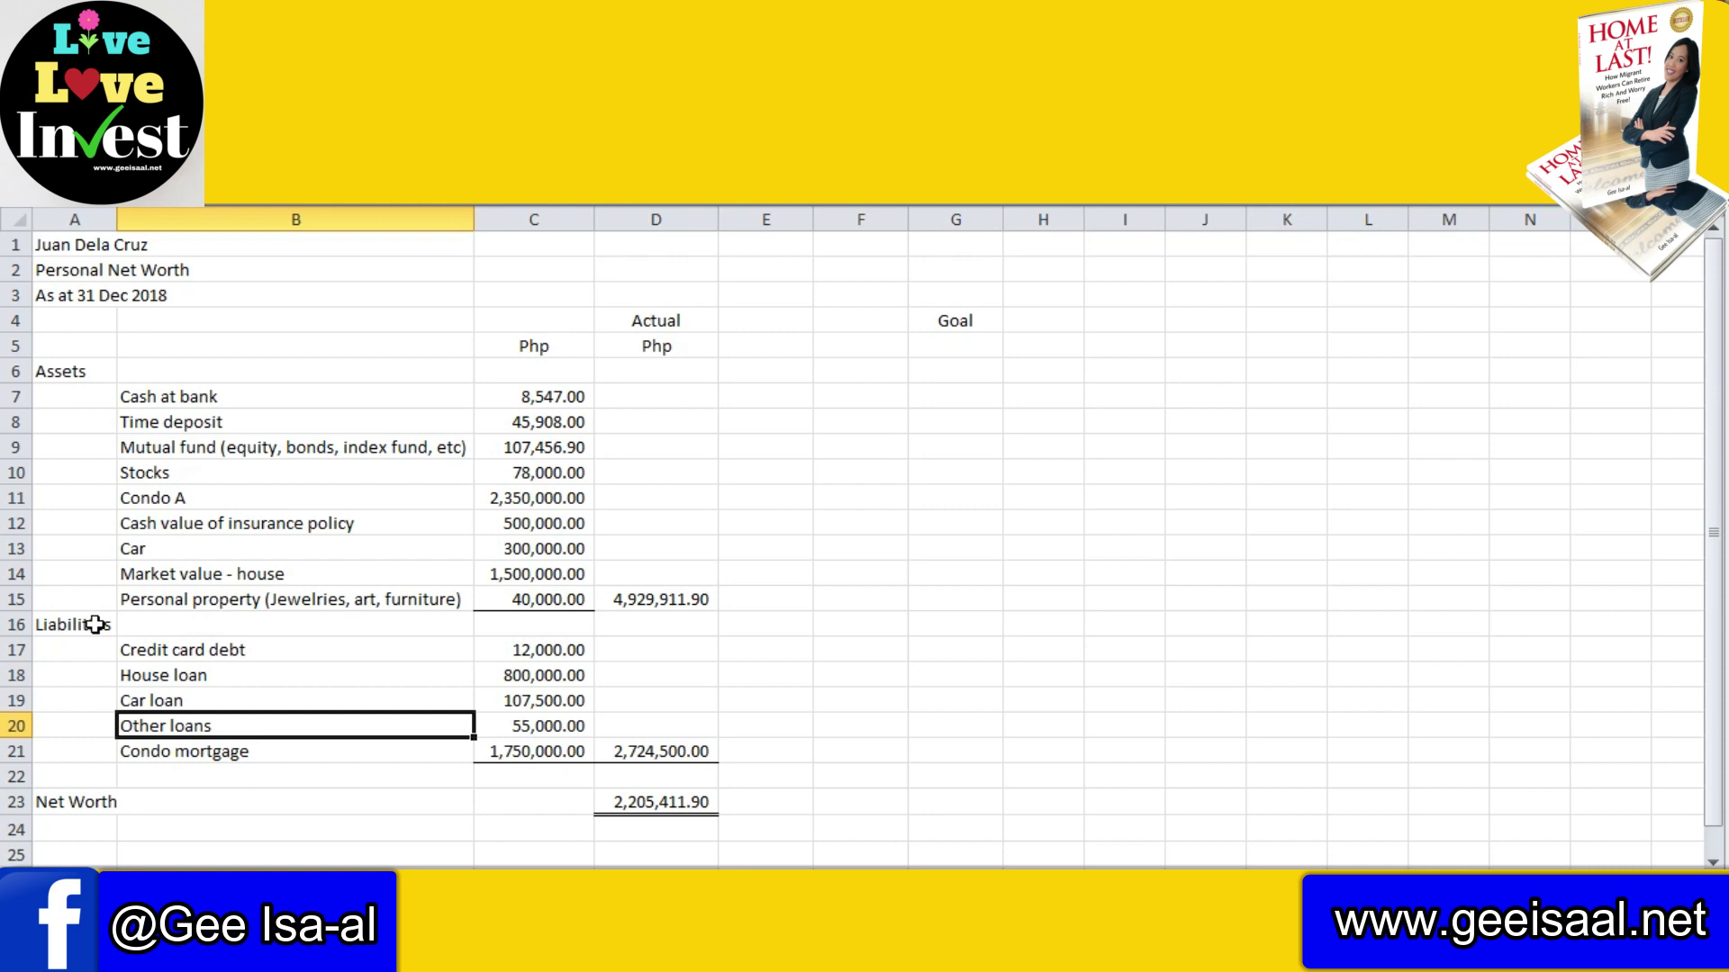
pyautogui.press('Right')
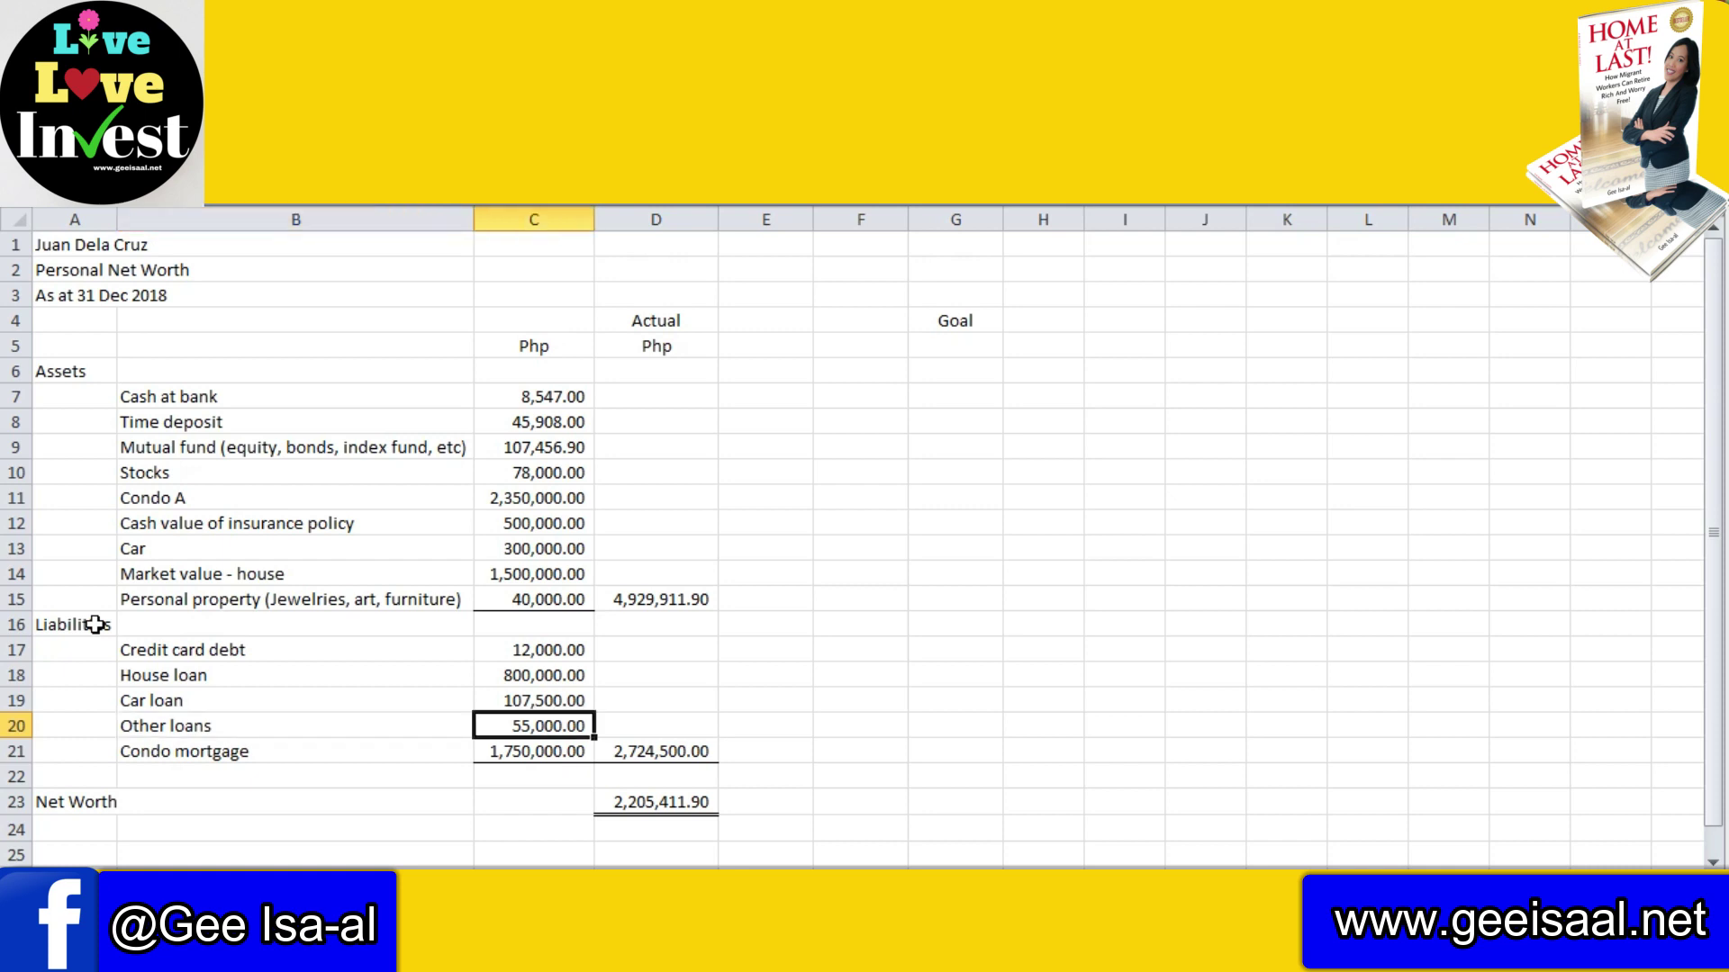
pyautogui.press('Down')
pyautogui.press('Left')
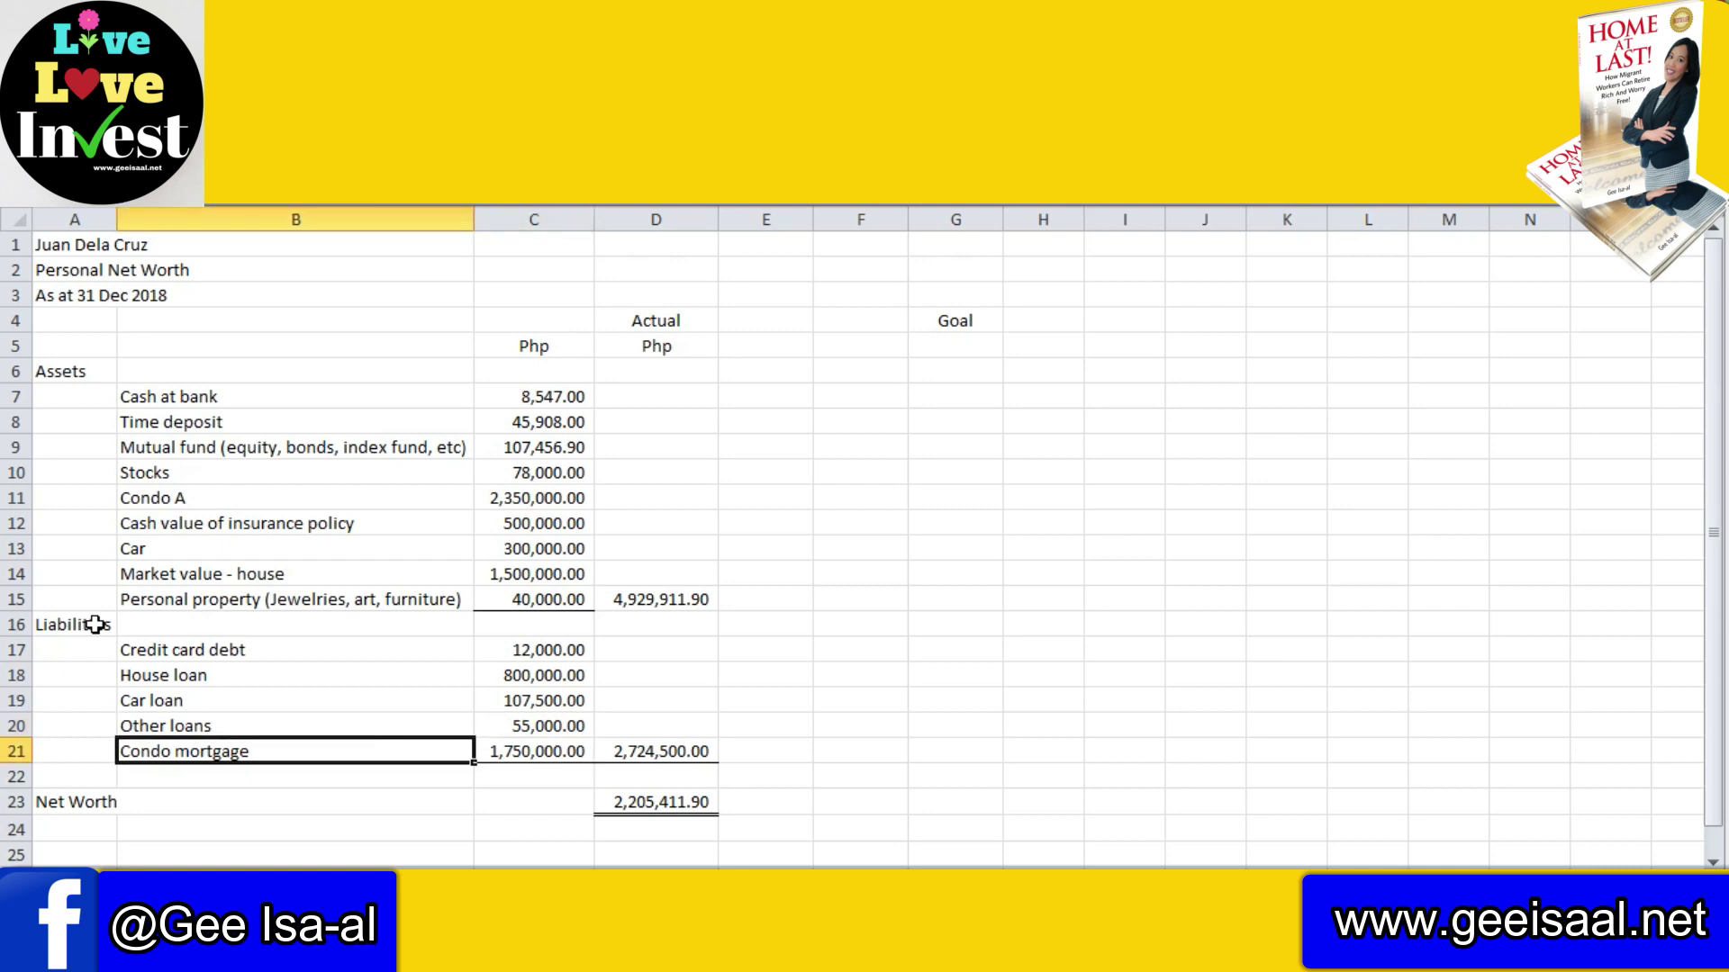
pyautogui.press('Right')
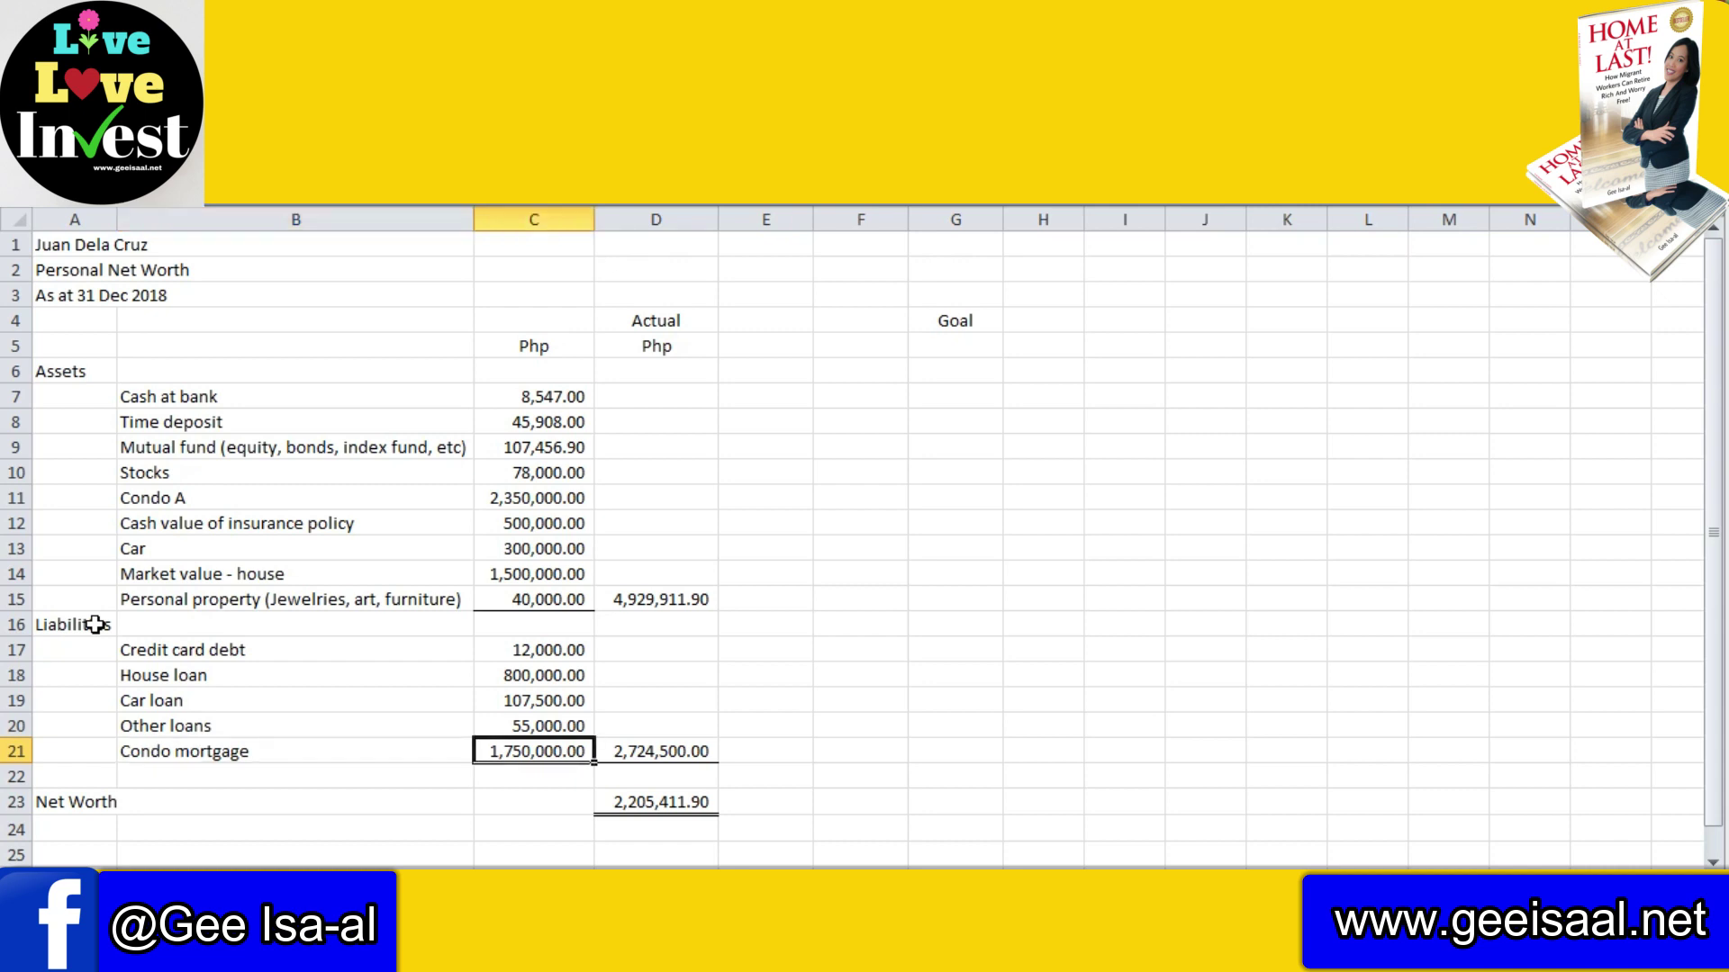
# Step: Inspect the formula behind the total liabilities figure in cell D21, leaving it as it is
pyautogui.press('Right')
pyautogui.press('F2')
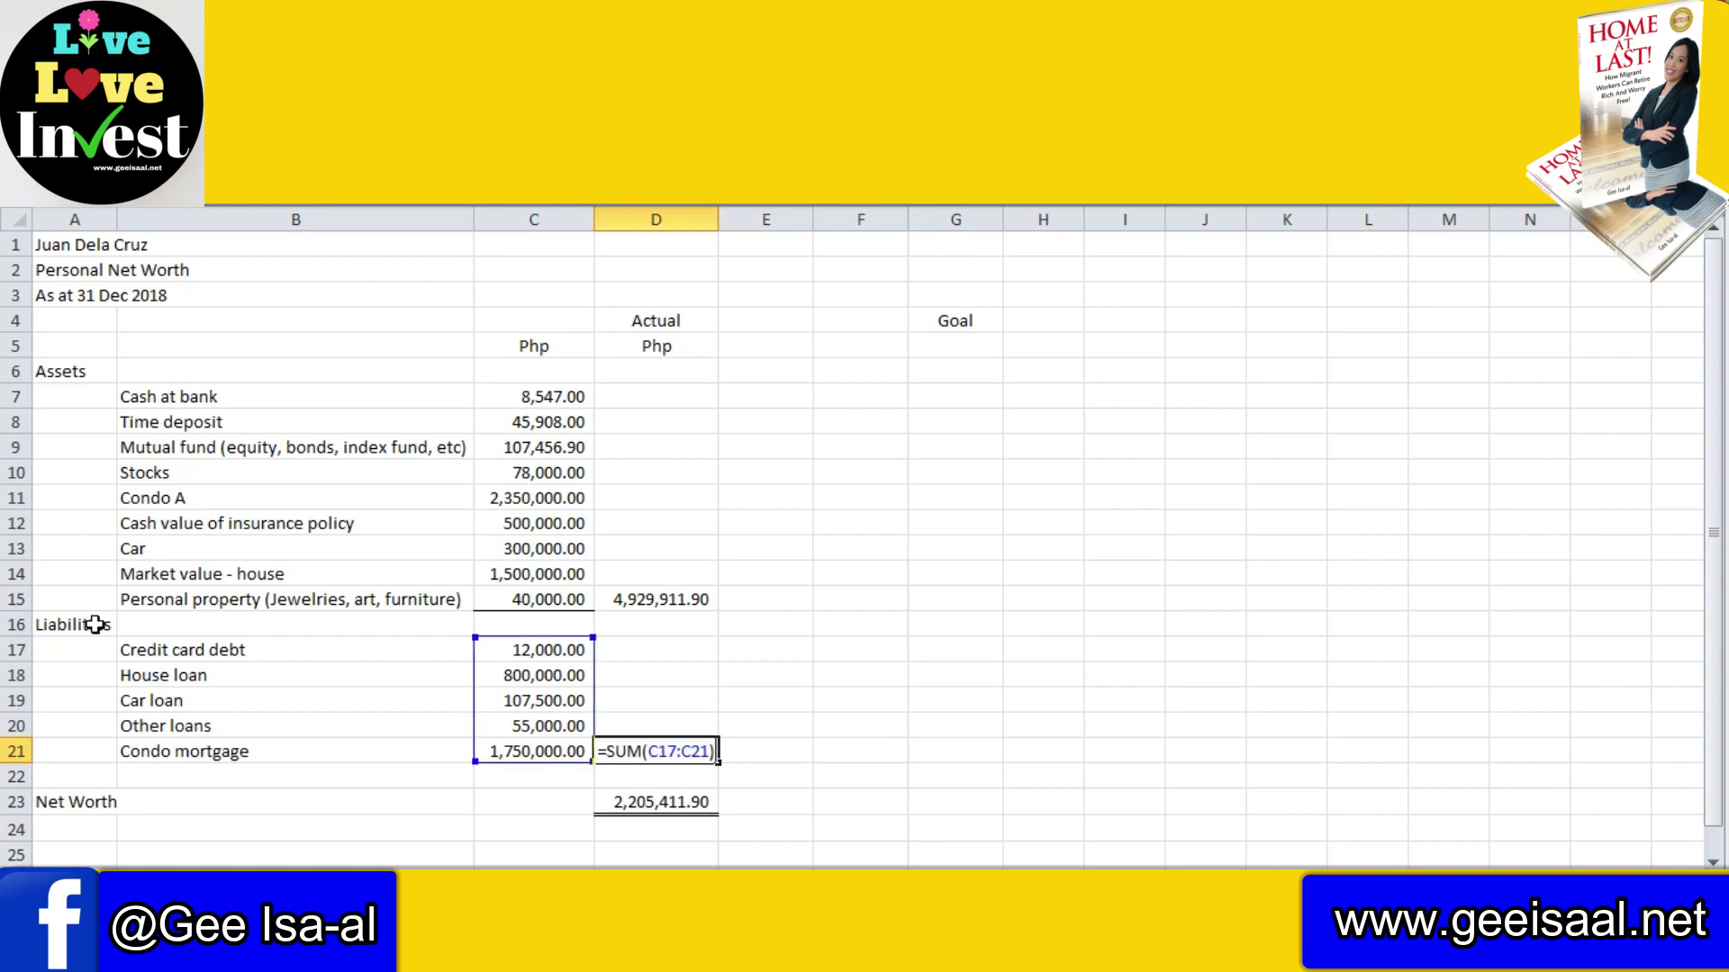
pyautogui.press('Return')
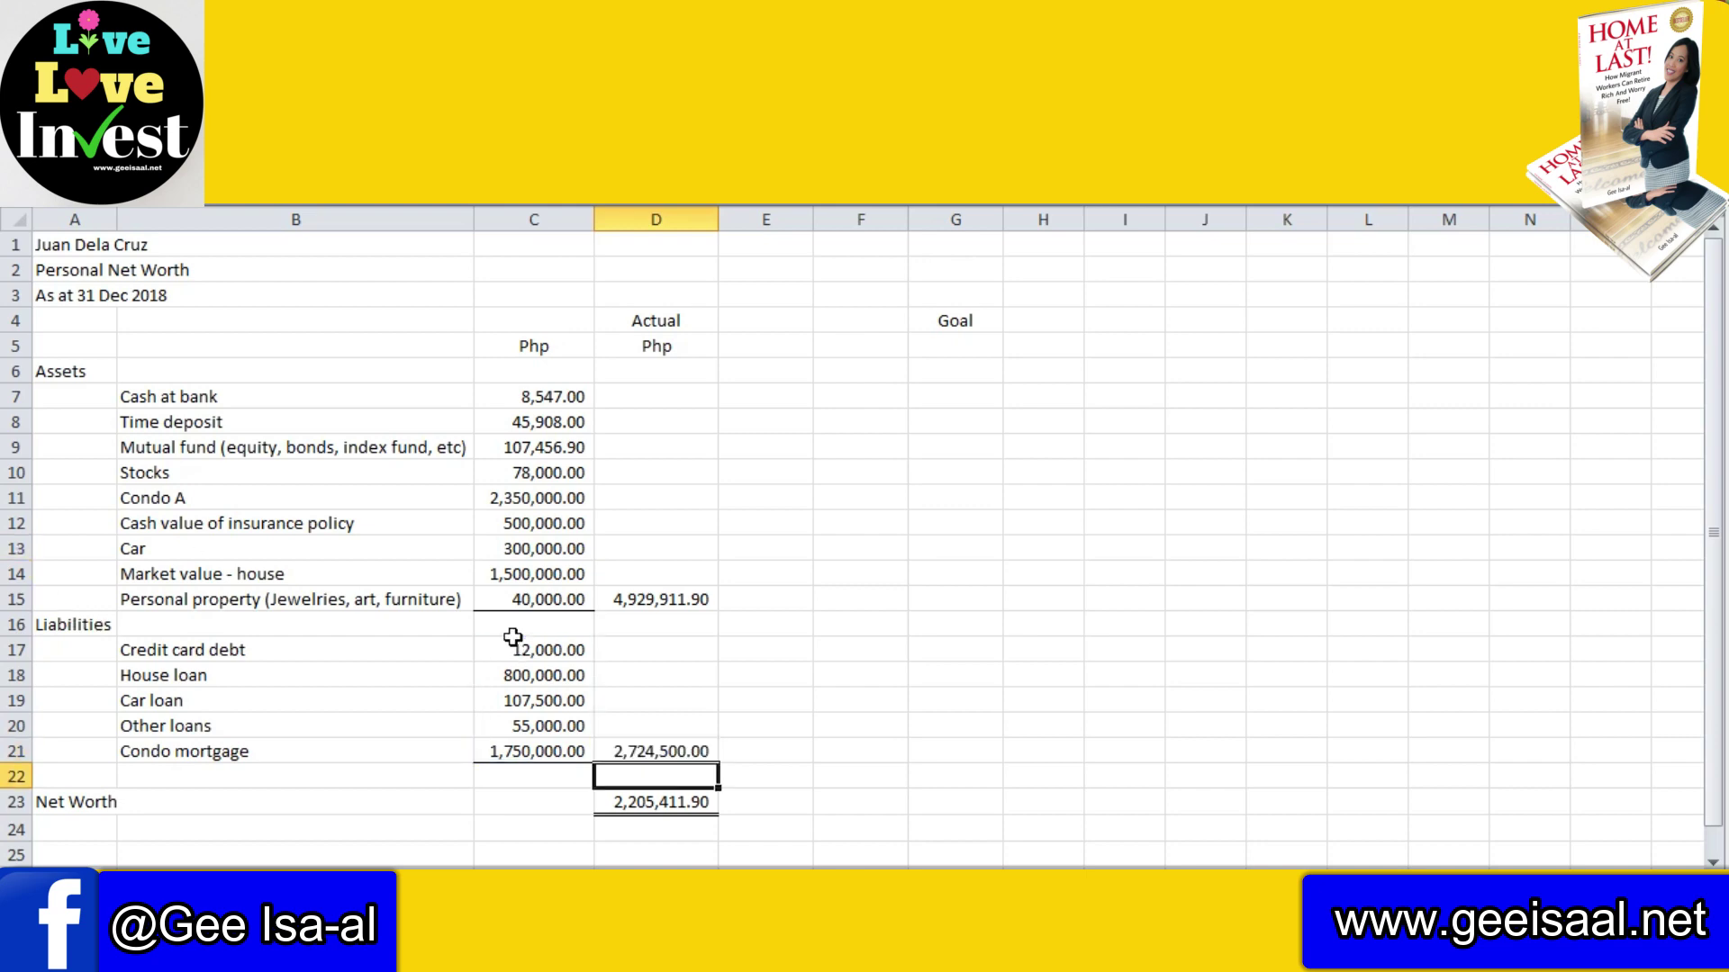
# Step: Review the total liabilities figure in D21 and the total assets figure in D15
pyautogui.press('Up')
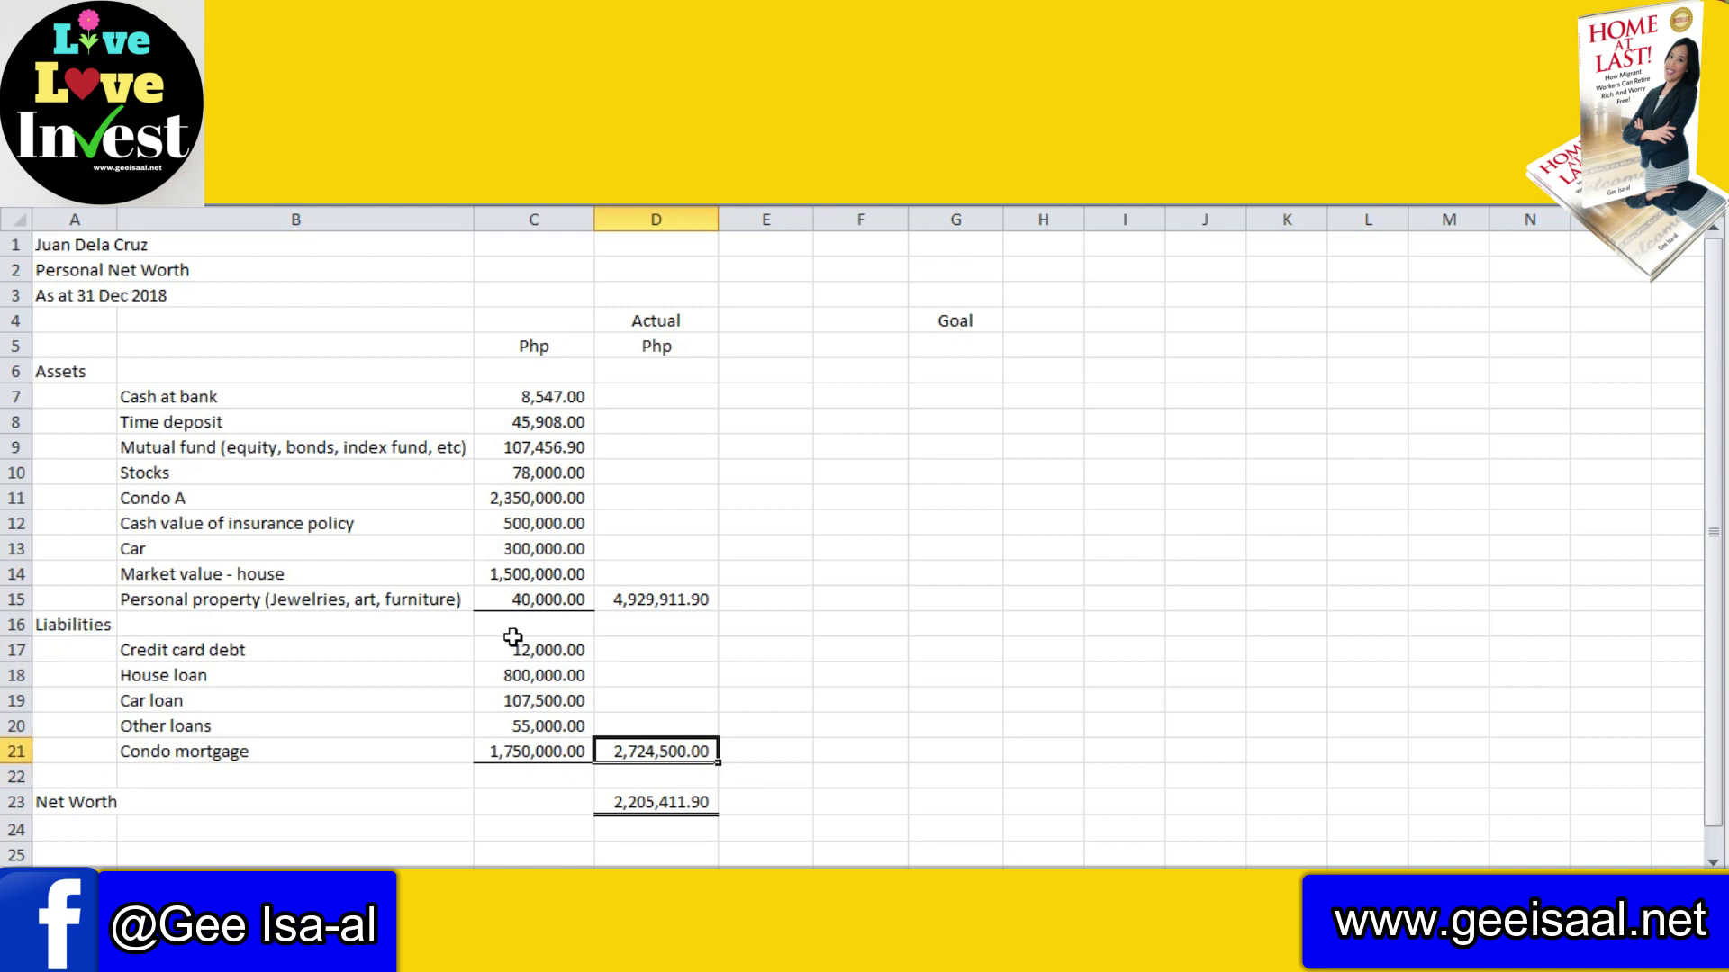
pyautogui.press('Up')
pyautogui.press('Up')
pyautogui.press('Up')
pyautogui.press('Up')
pyautogui.press('Up')
pyautogui.press('Up')
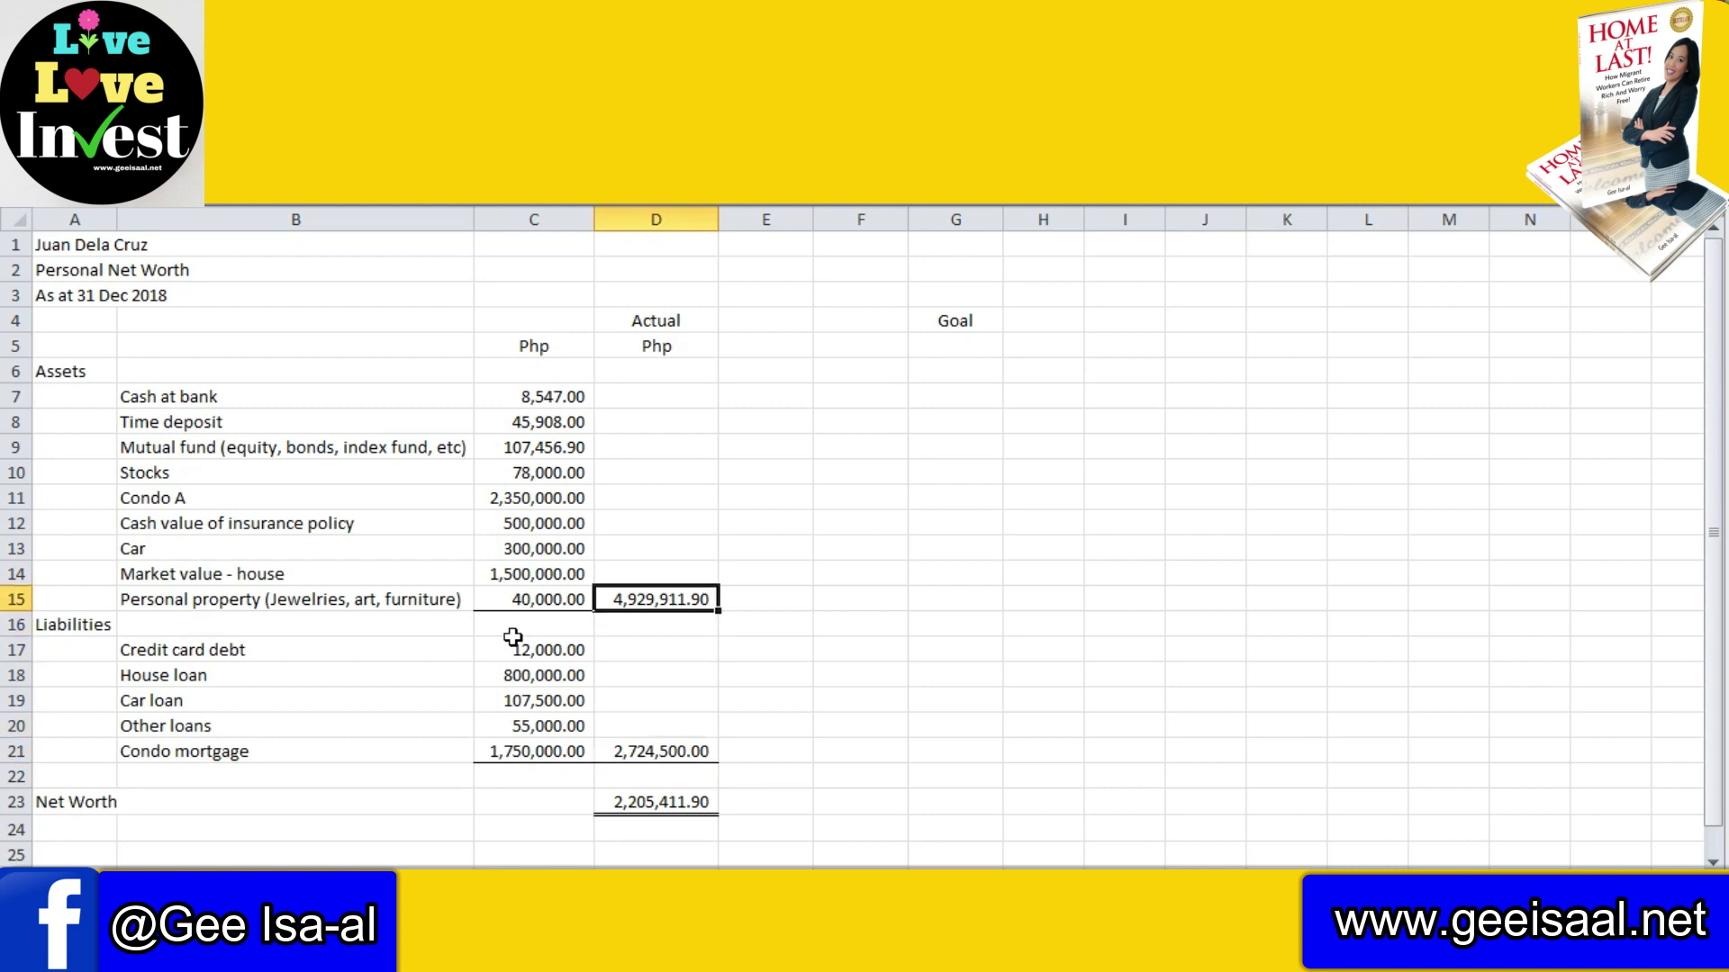
# Step: Inspect the formula behind the net worth figure in D23, checking the total assets cell it draws on and leaving the formula as it is
pyautogui.press('Down')
pyautogui.press('Down')
pyautogui.press('Down')
pyautogui.press('Down')
pyautogui.press('Down')
pyautogui.press('Down')
pyautogui.press('Down')
pyautogui.press('Down')
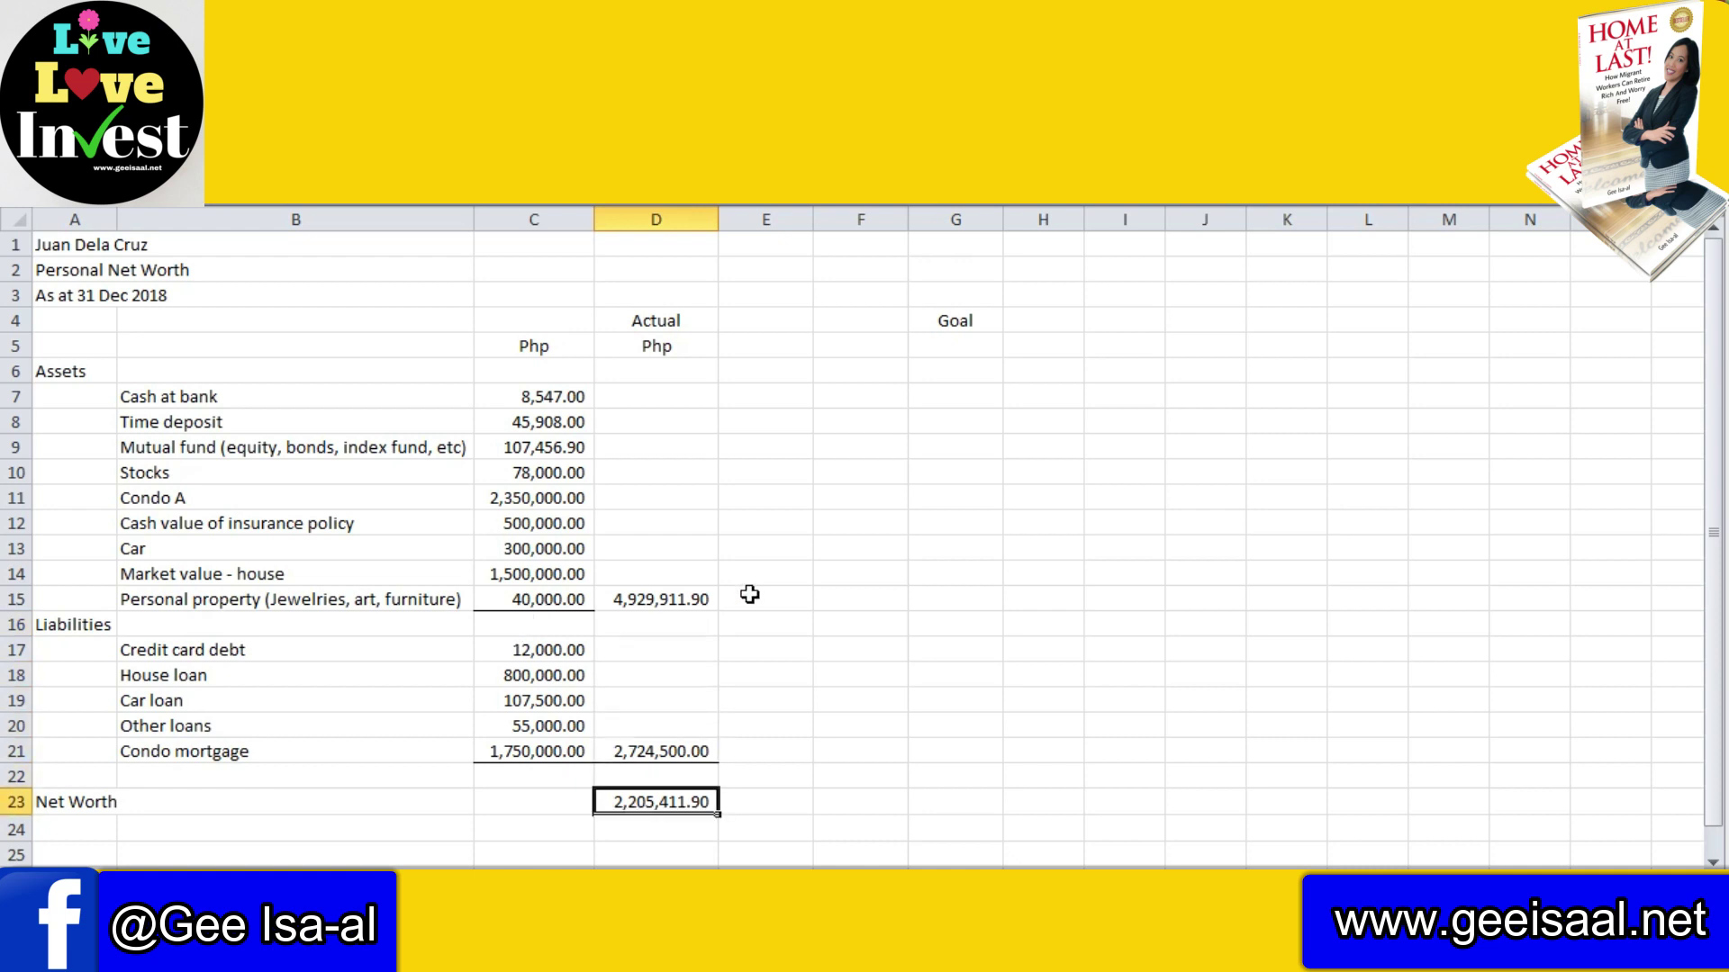
pyautogui.click(648, 601)
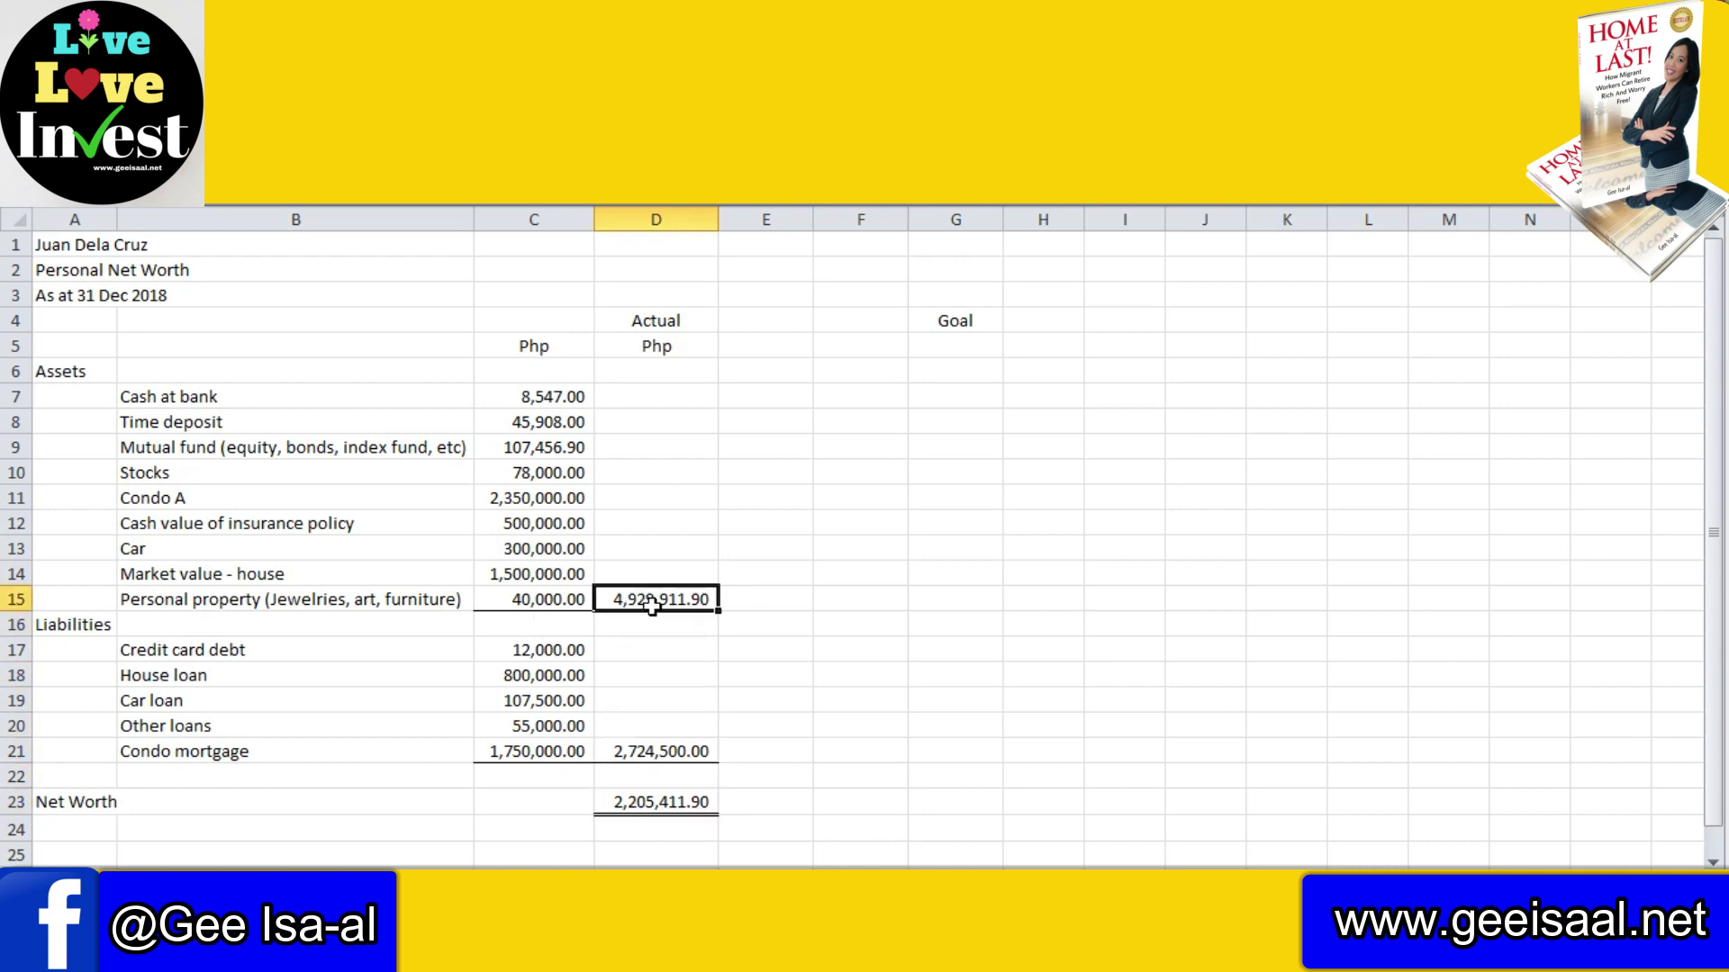
pyautogui.doubleClick(651, 801)
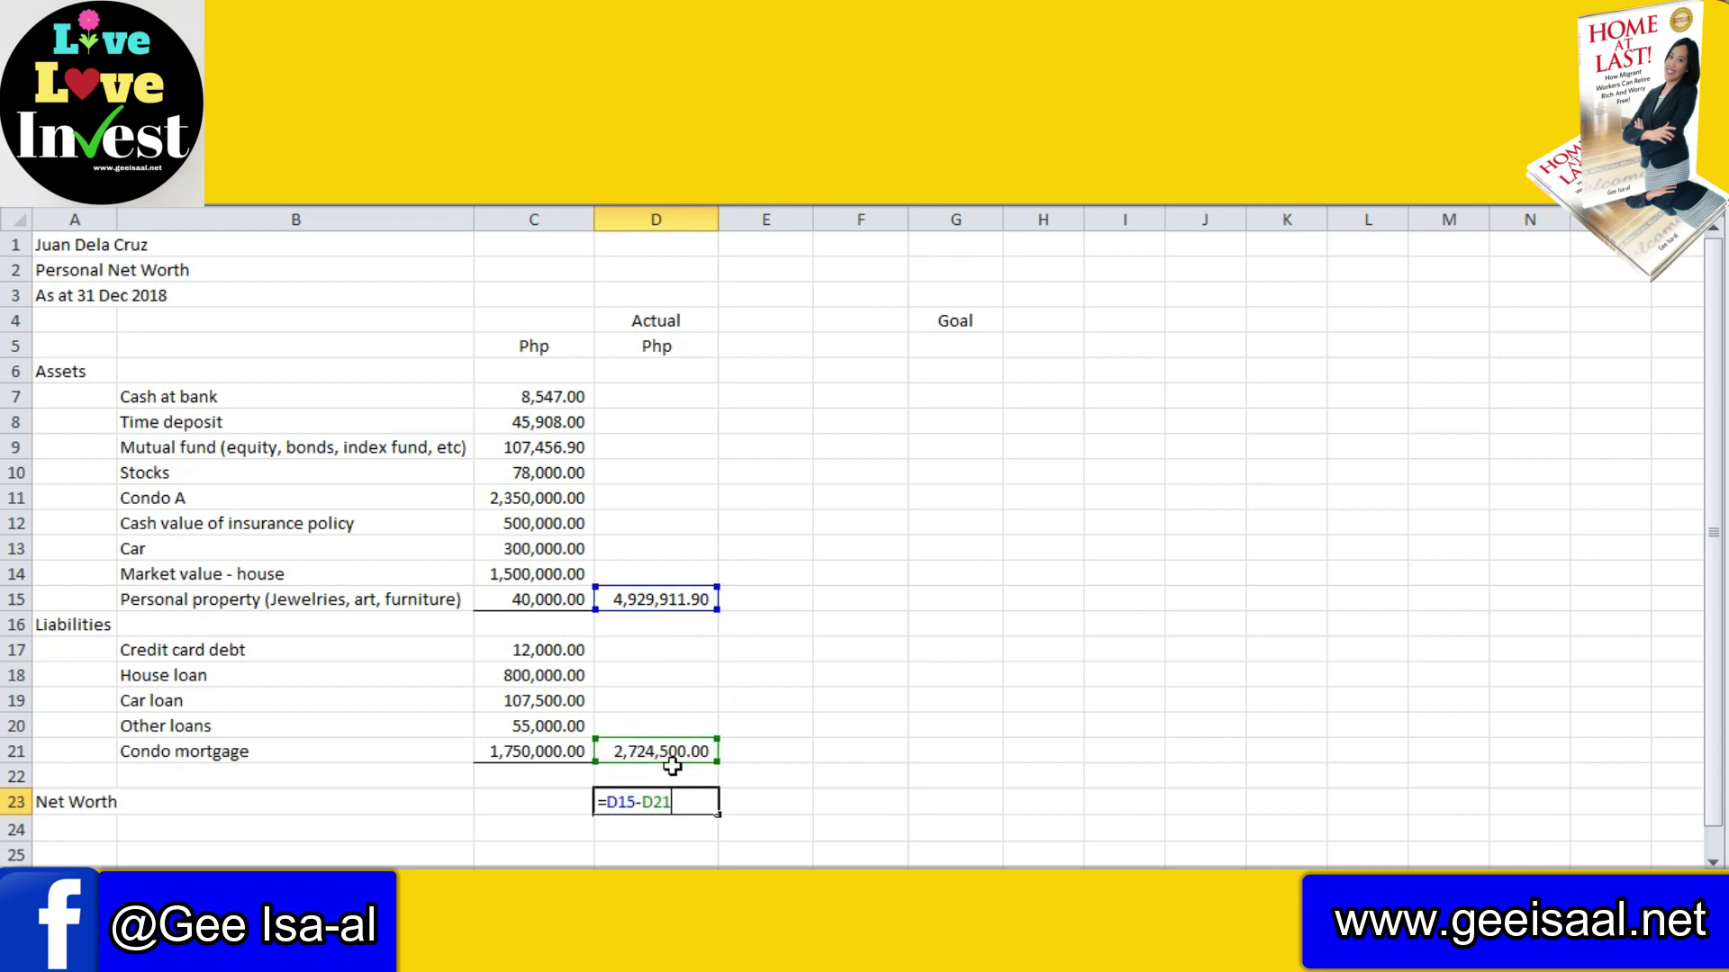
pyautogui.press('Return')
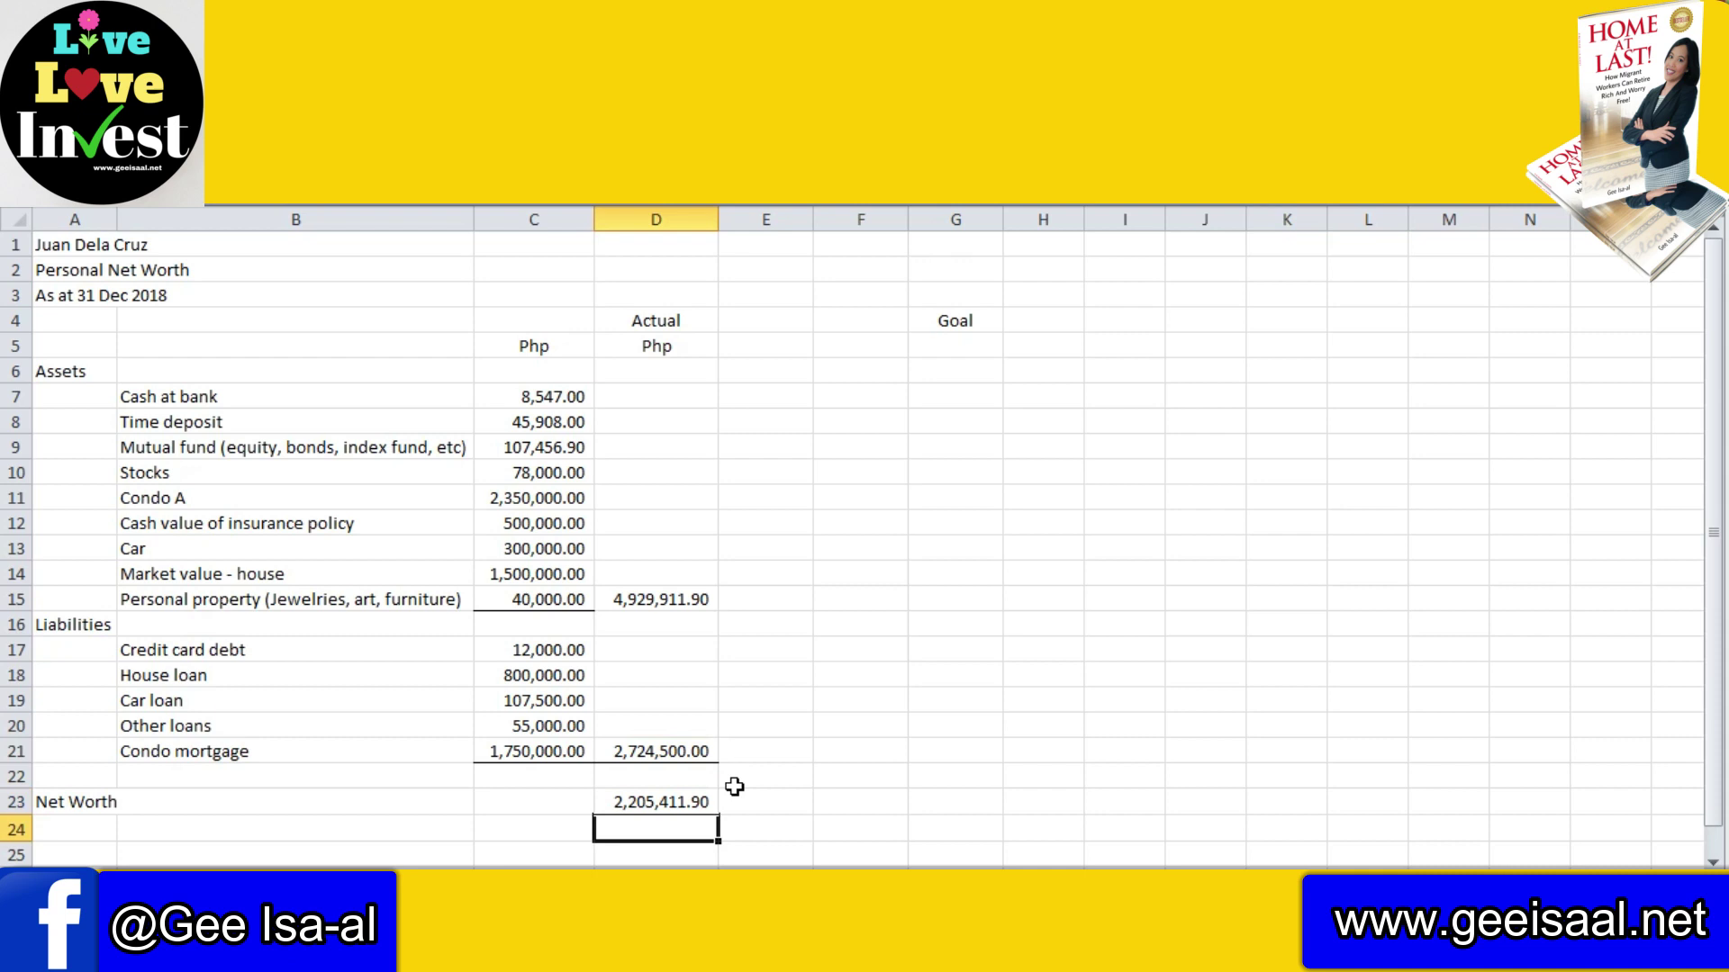
# Step: Look back from the total liabilities figure to the total assets figure in the Actual column
pyautogui.press('Up')
pyautogui.press('Up')
pyautogui.press('Up')
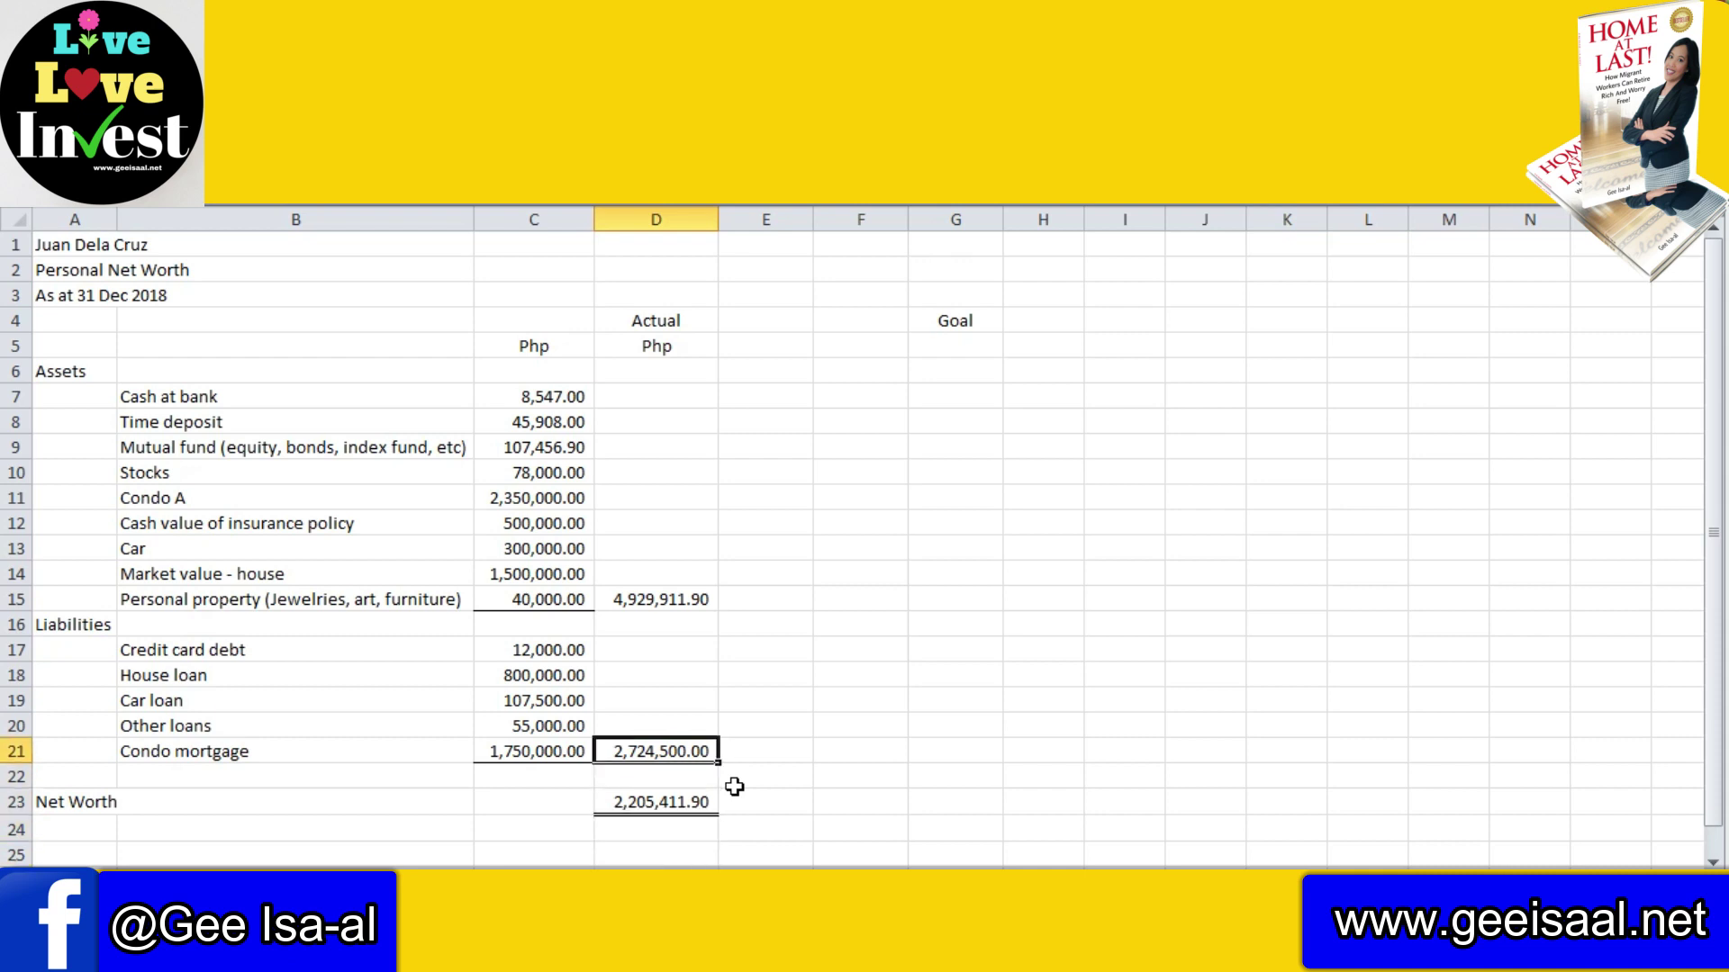
pyautogui.press('Up')
pyautogui.press('Up')
pyautogui.press('Up')
pyautogui.press('Up')
pyautogui.press('Up')
pyautogui.press('Up')
pyautogui.press('Up')
# Step: Follow the Actual column from total assets past total liabilities to examine the resulting net worth in D23
pyautogui.press('Down')
pyautogui.press('Down')
pyautogui.press('Down')
pyautogui.press('Down')
pyautogui.press('Down')
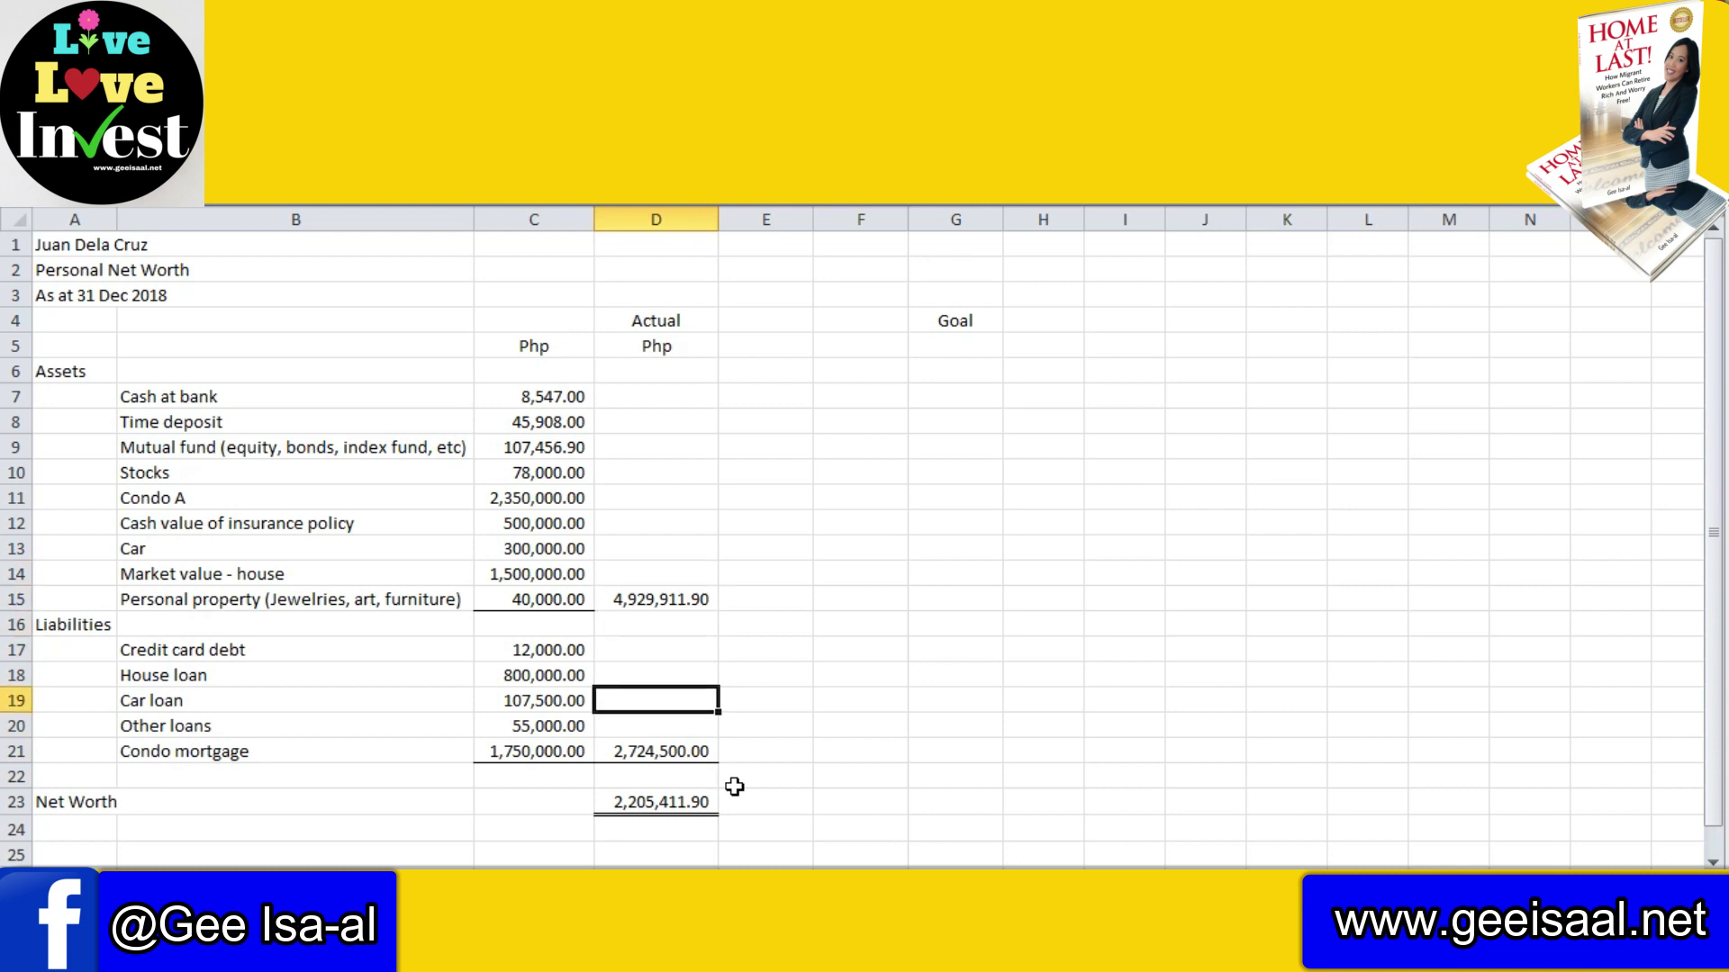
pyautogui.press('Down')
pyautogui.press('Down')
pyautogui.press('Down')
pyautogui.press('Down')
pyautogui.press('Down')
pyautogui.press('Left')
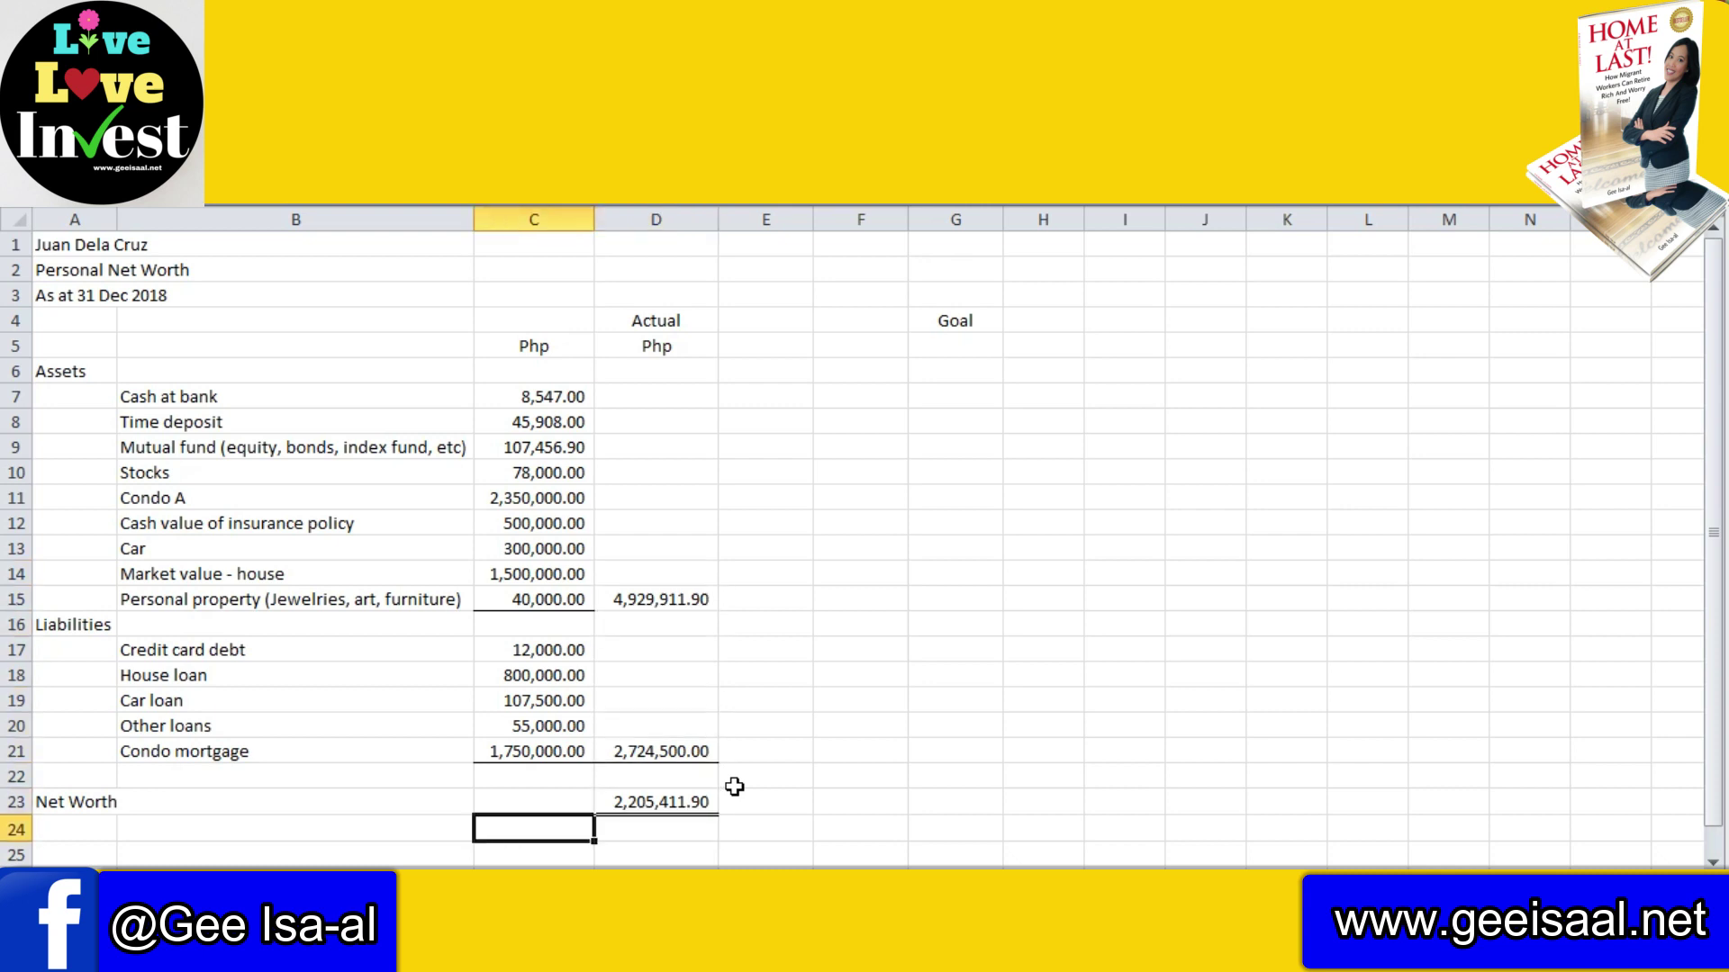
pyautogui.press('Up')
pyautogui.press('Right')
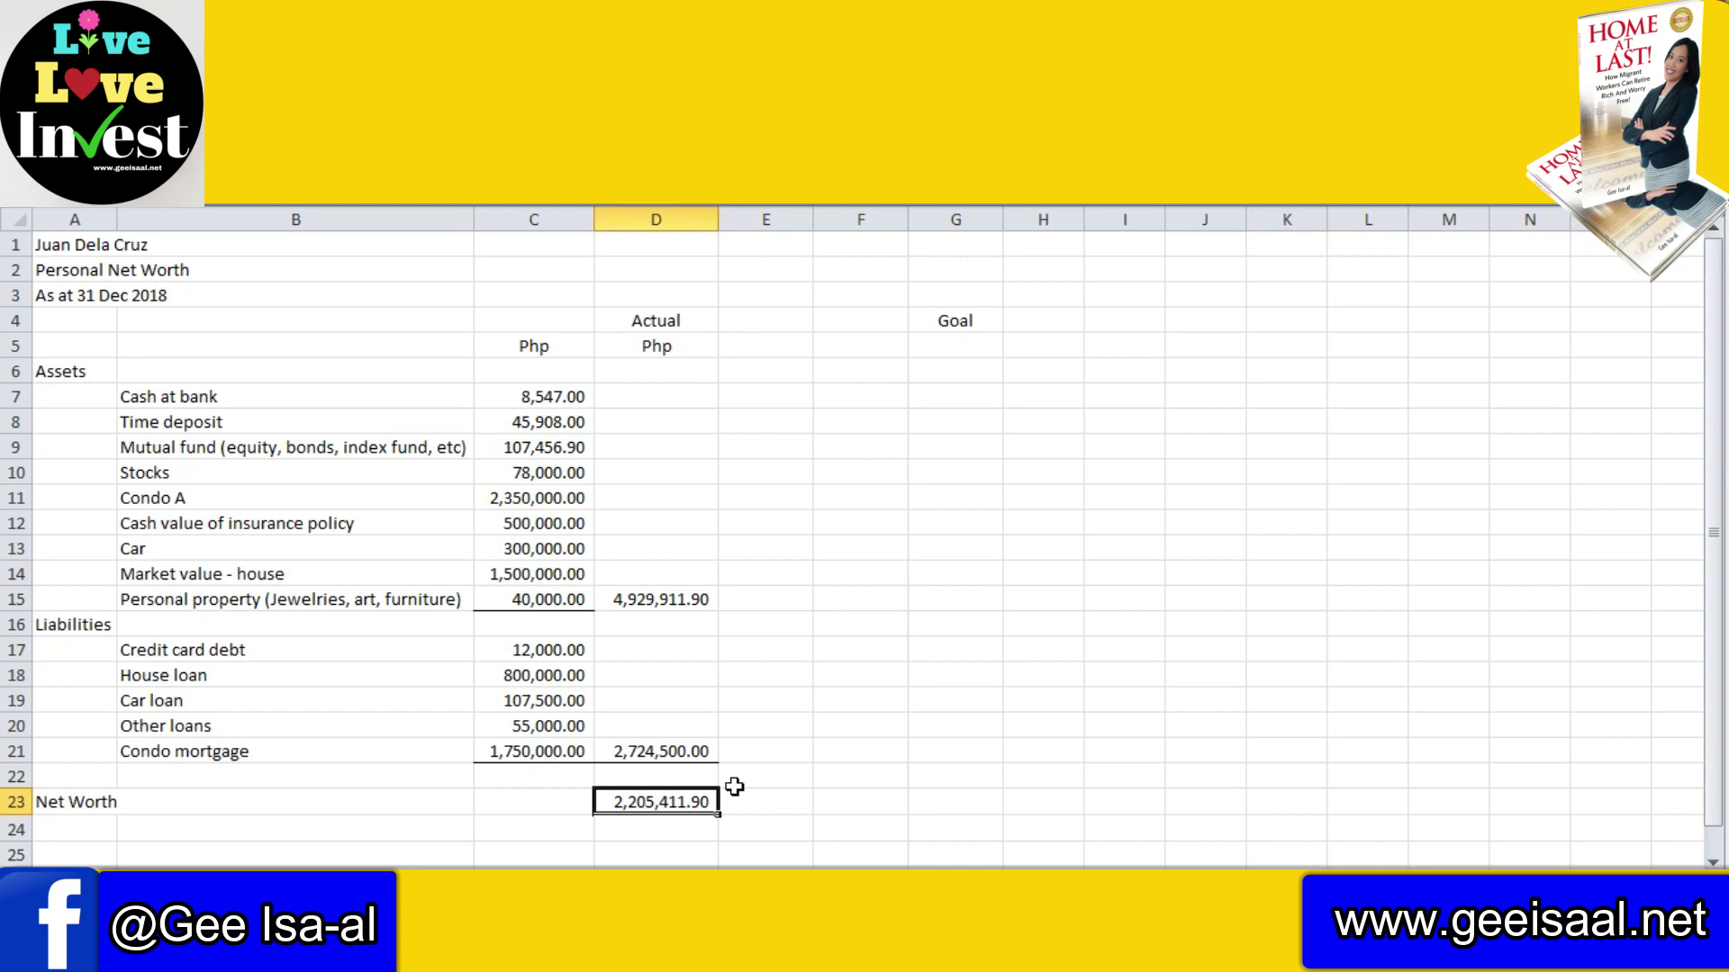
pyautogui.press('Down')
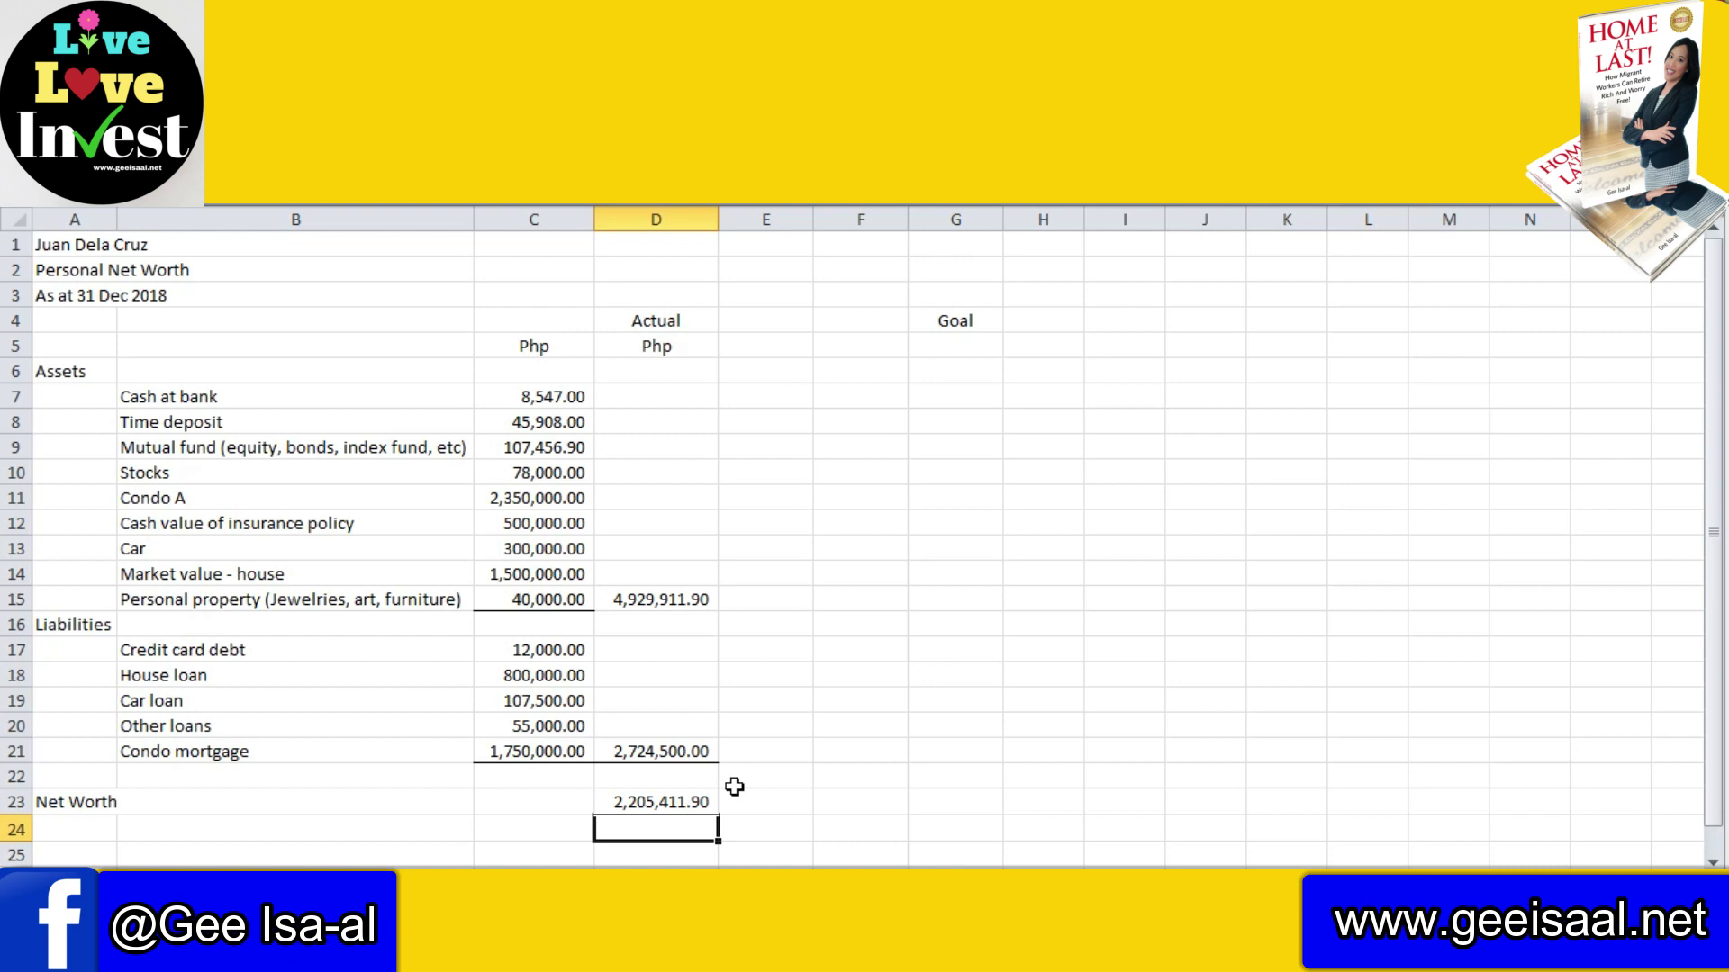
# Step: Set the asset amounts to 500 for cash at bank, 0 for time deposit and 1000 for the mutual fund
pyautogui.click(493, 392)
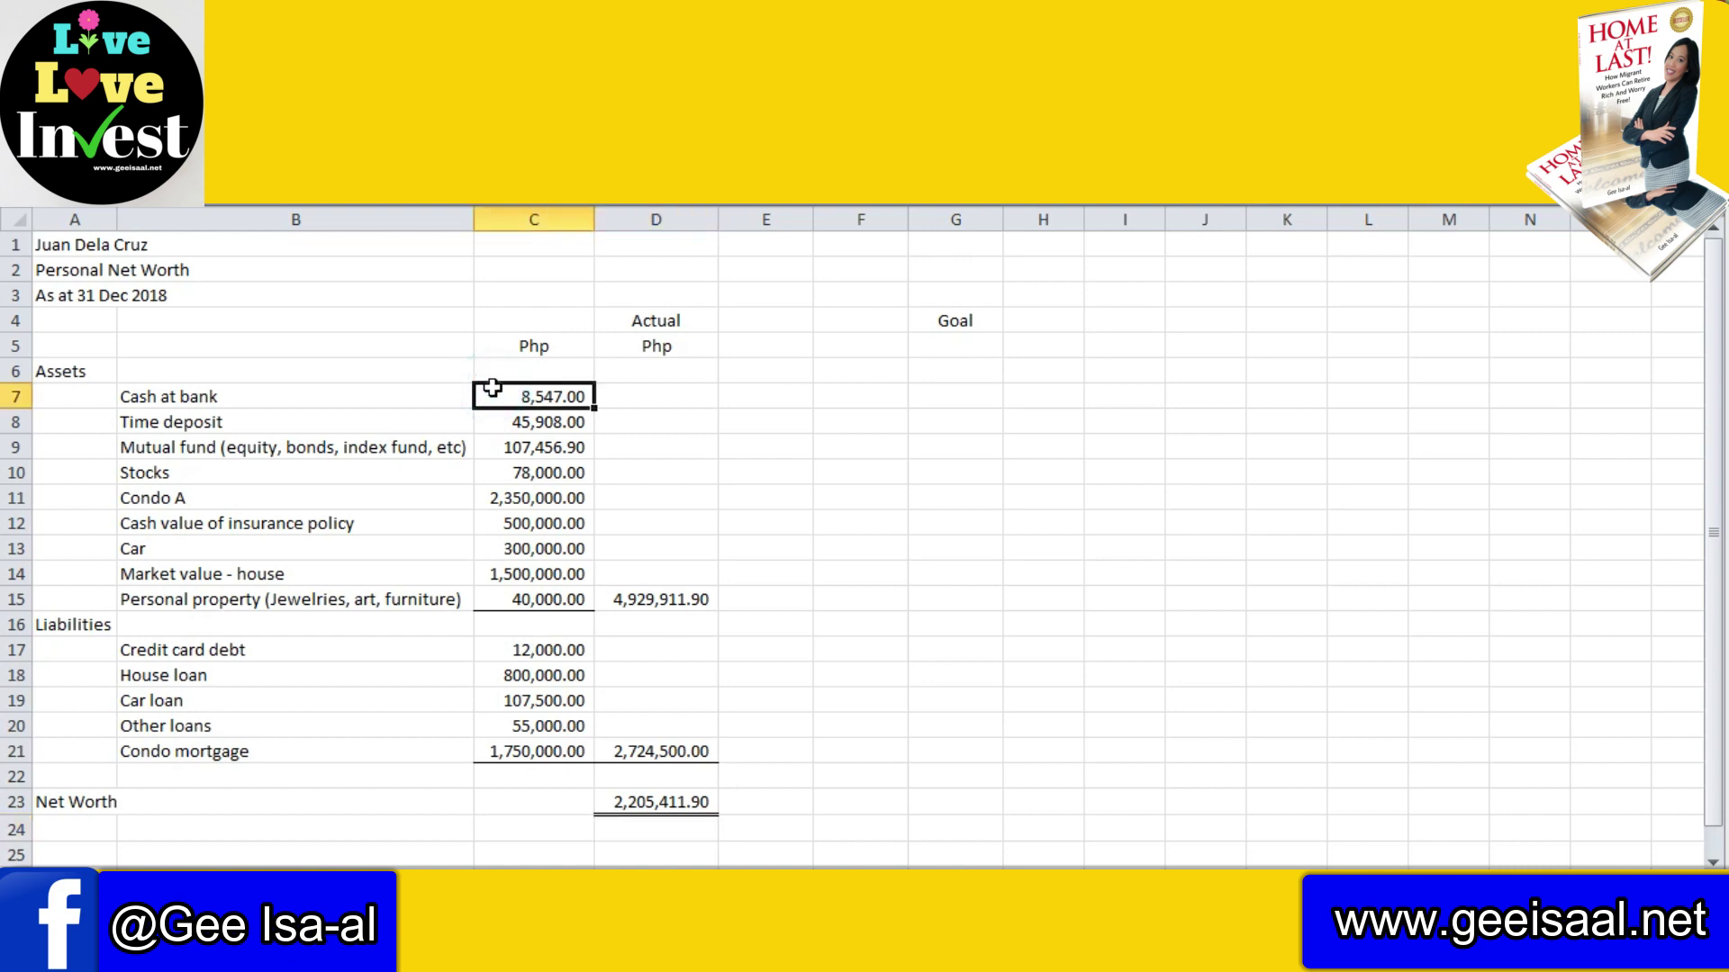
pyautogui.write('500')
pyautogui.press('Return')
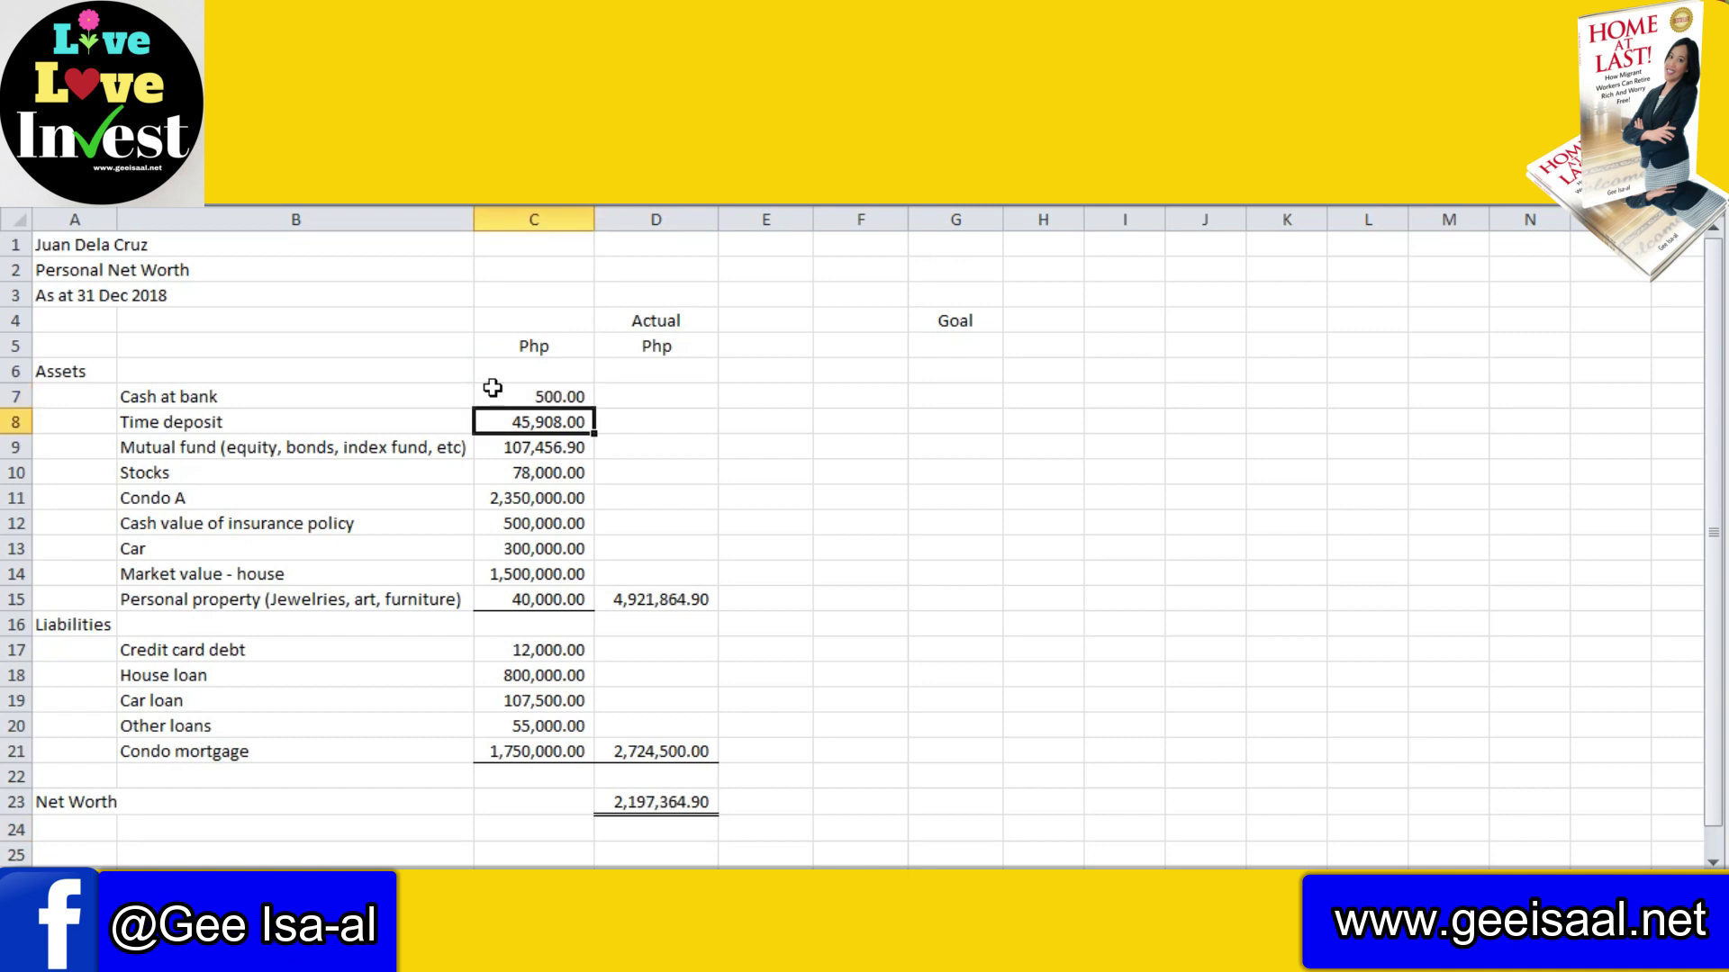
pyautogui.write('0')
pyautogui.press('Return')
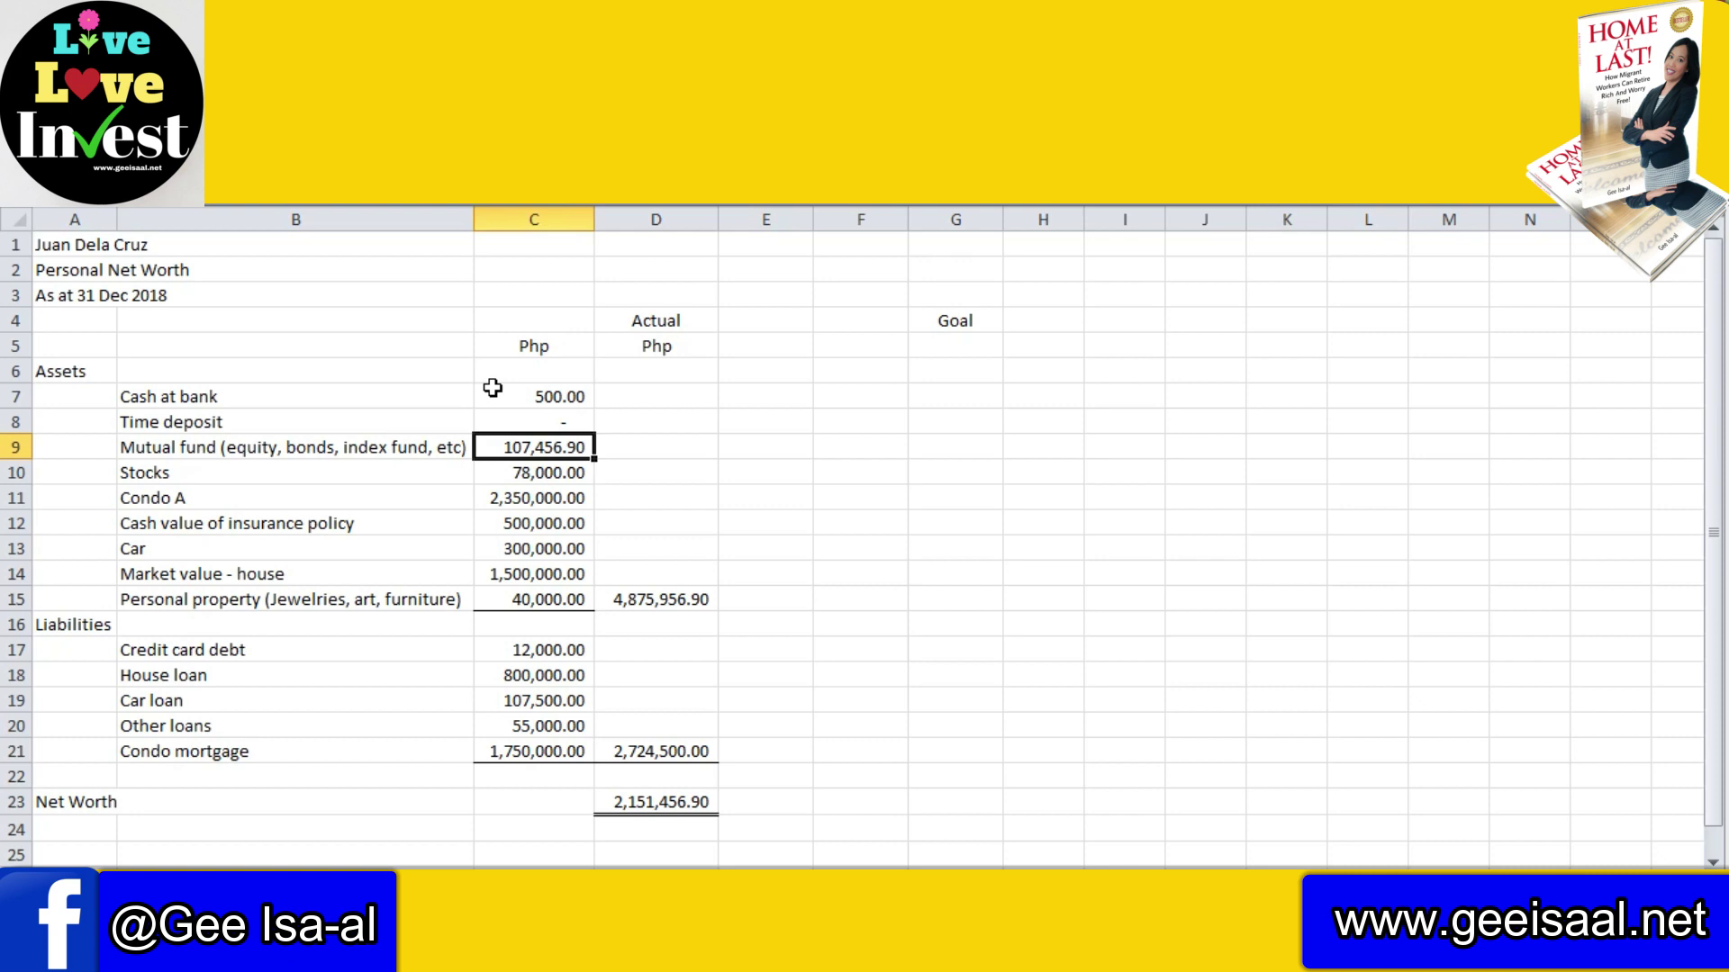
pyautogui.write('1000')
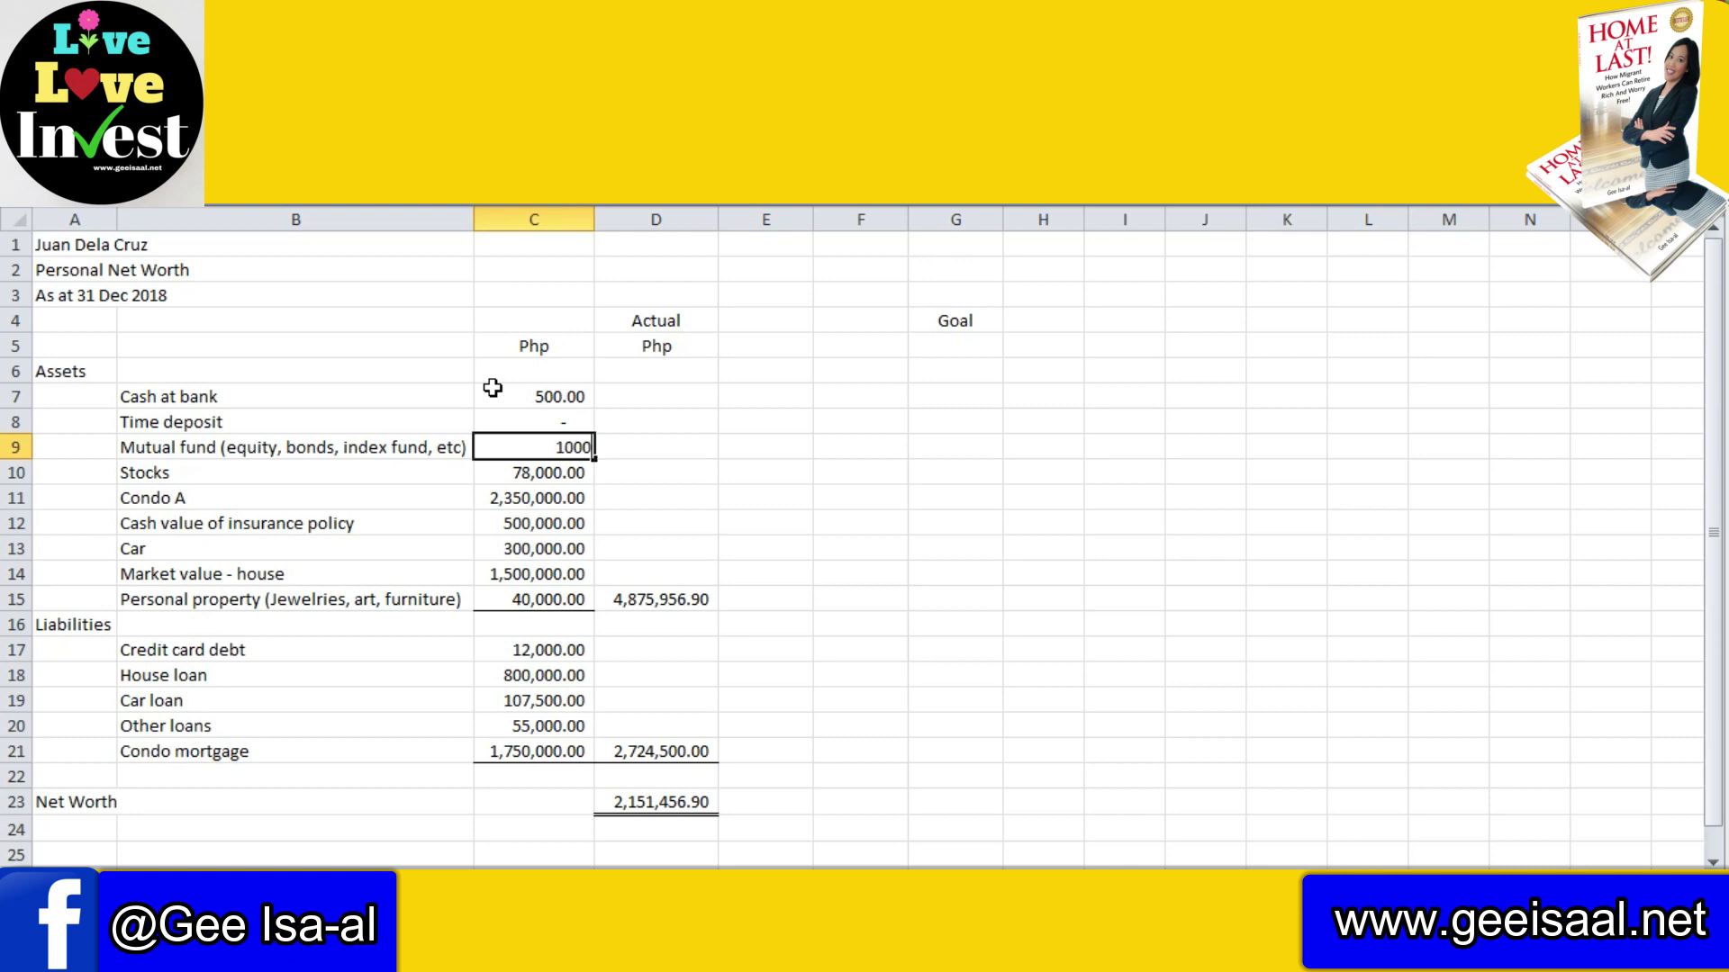
pyautogui.press('Return')
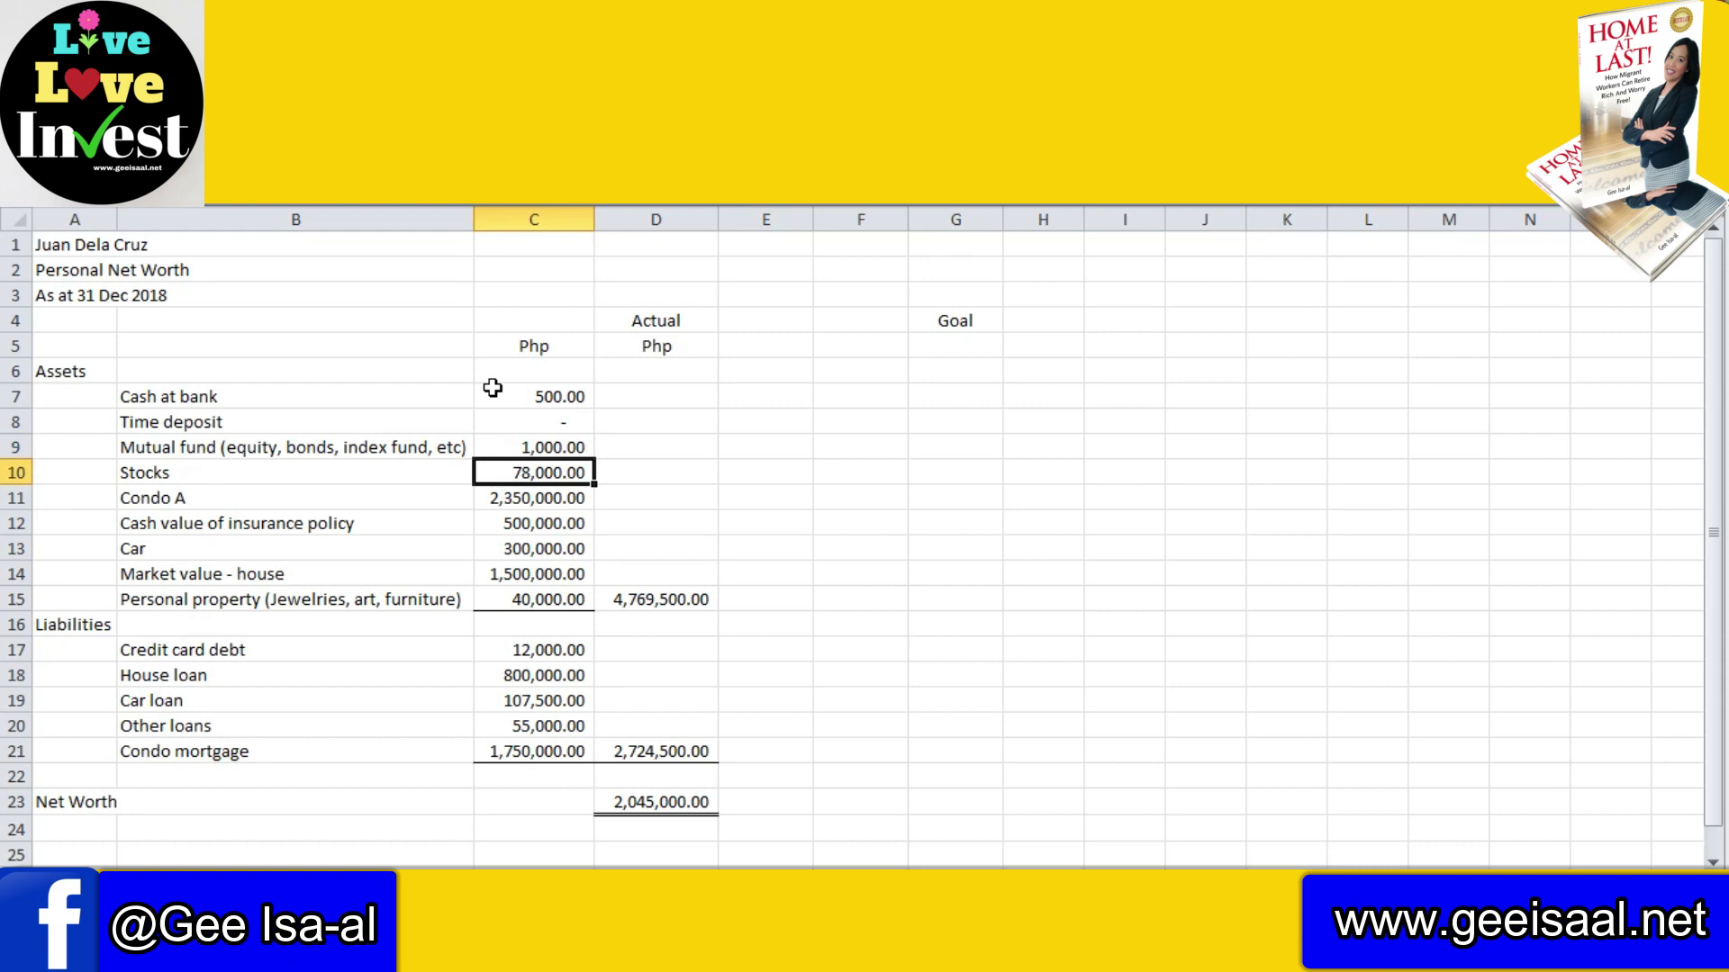
# Step: Set the stocks and Condo A asset amounts to 0
pyautogui.write('0')
pyautogui.press('Return')
pyautogui.write('0')
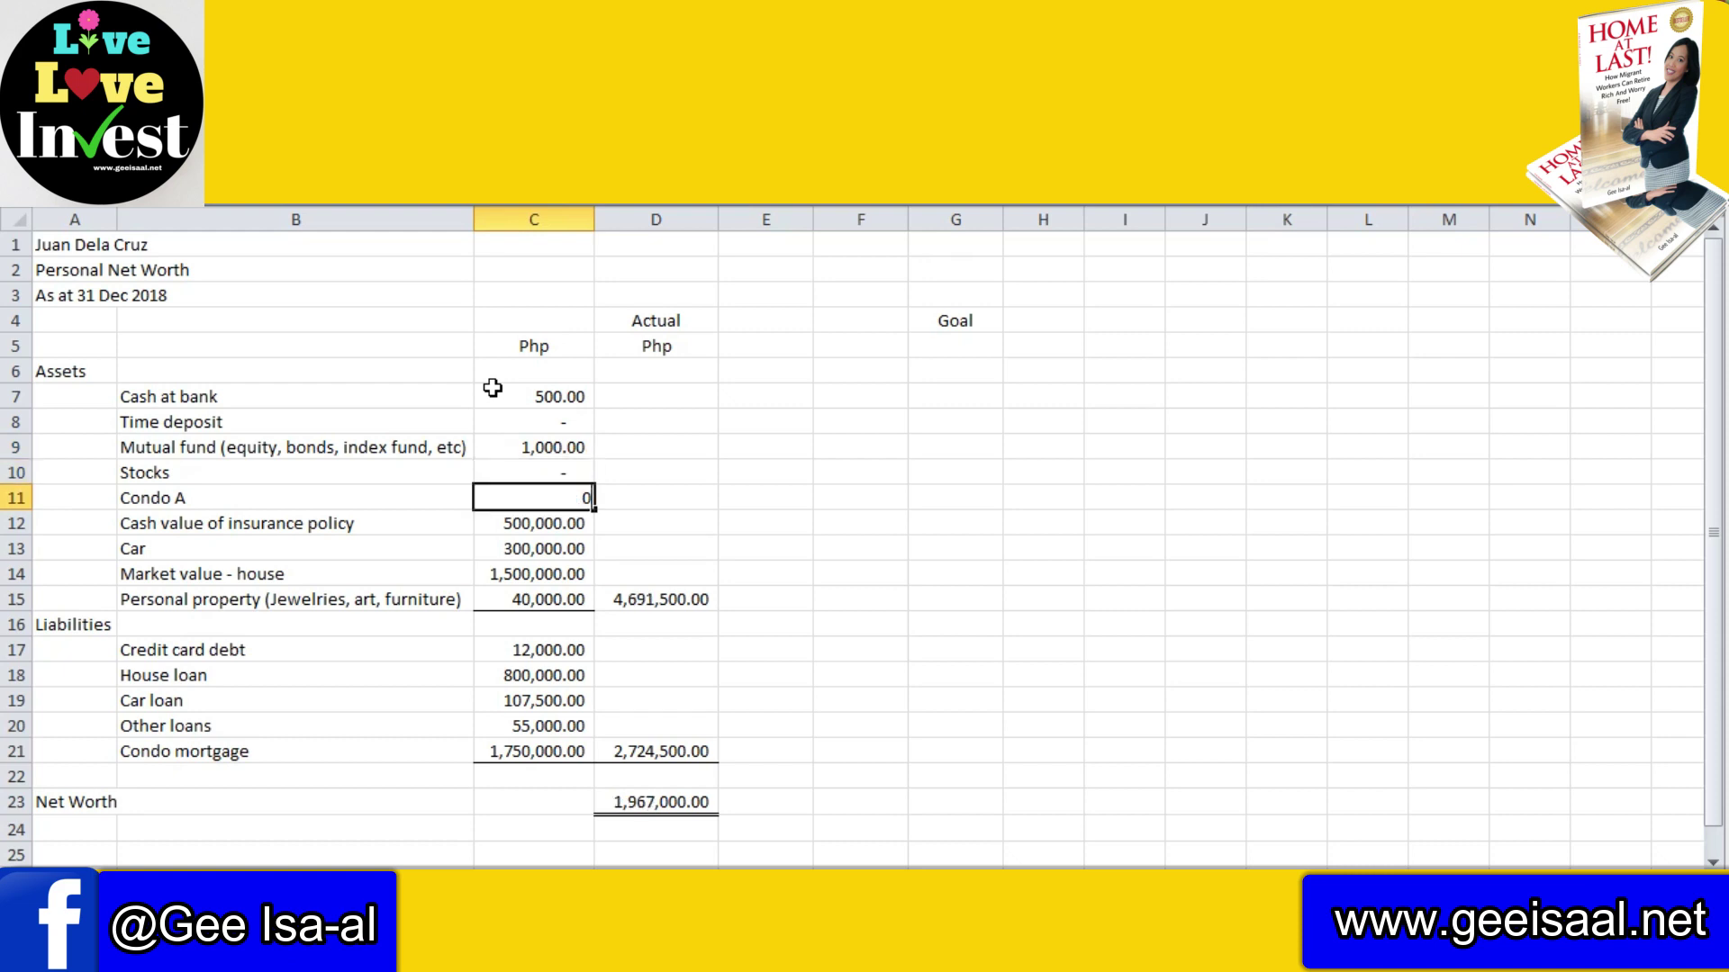
pyautogui.press('Return')
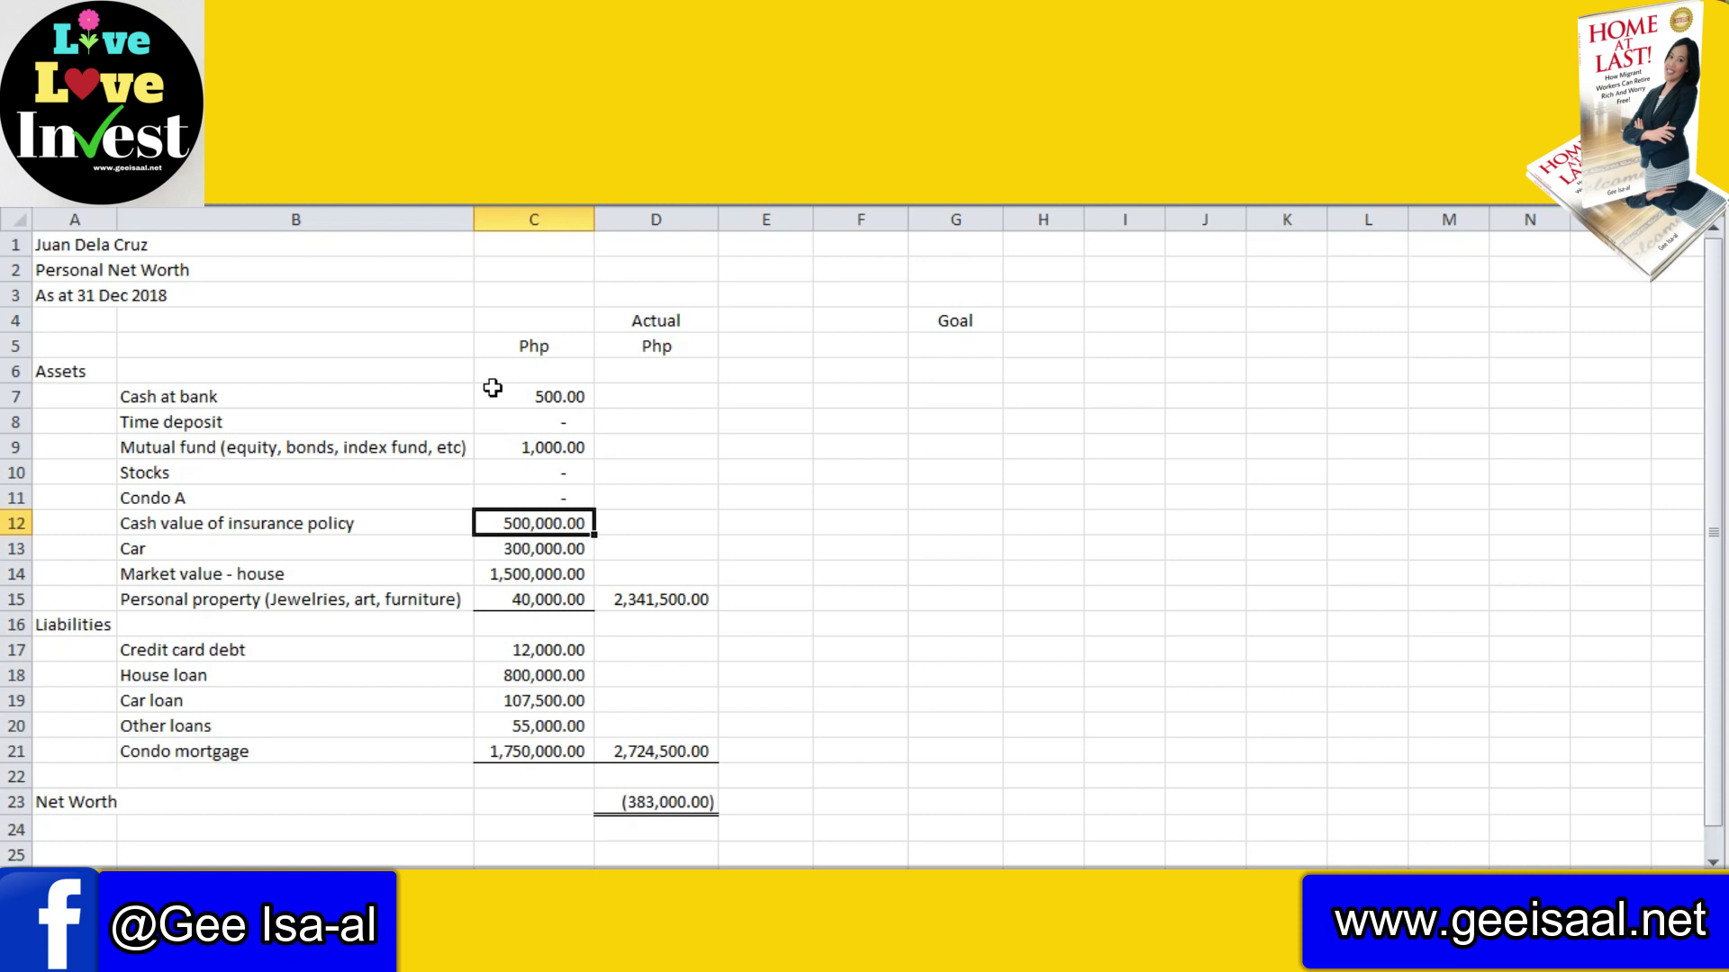
# Step: Set the insurance policy cash value, the car and the house market value to 0
pyautogui.write('0')
pyautogui.press('Return')
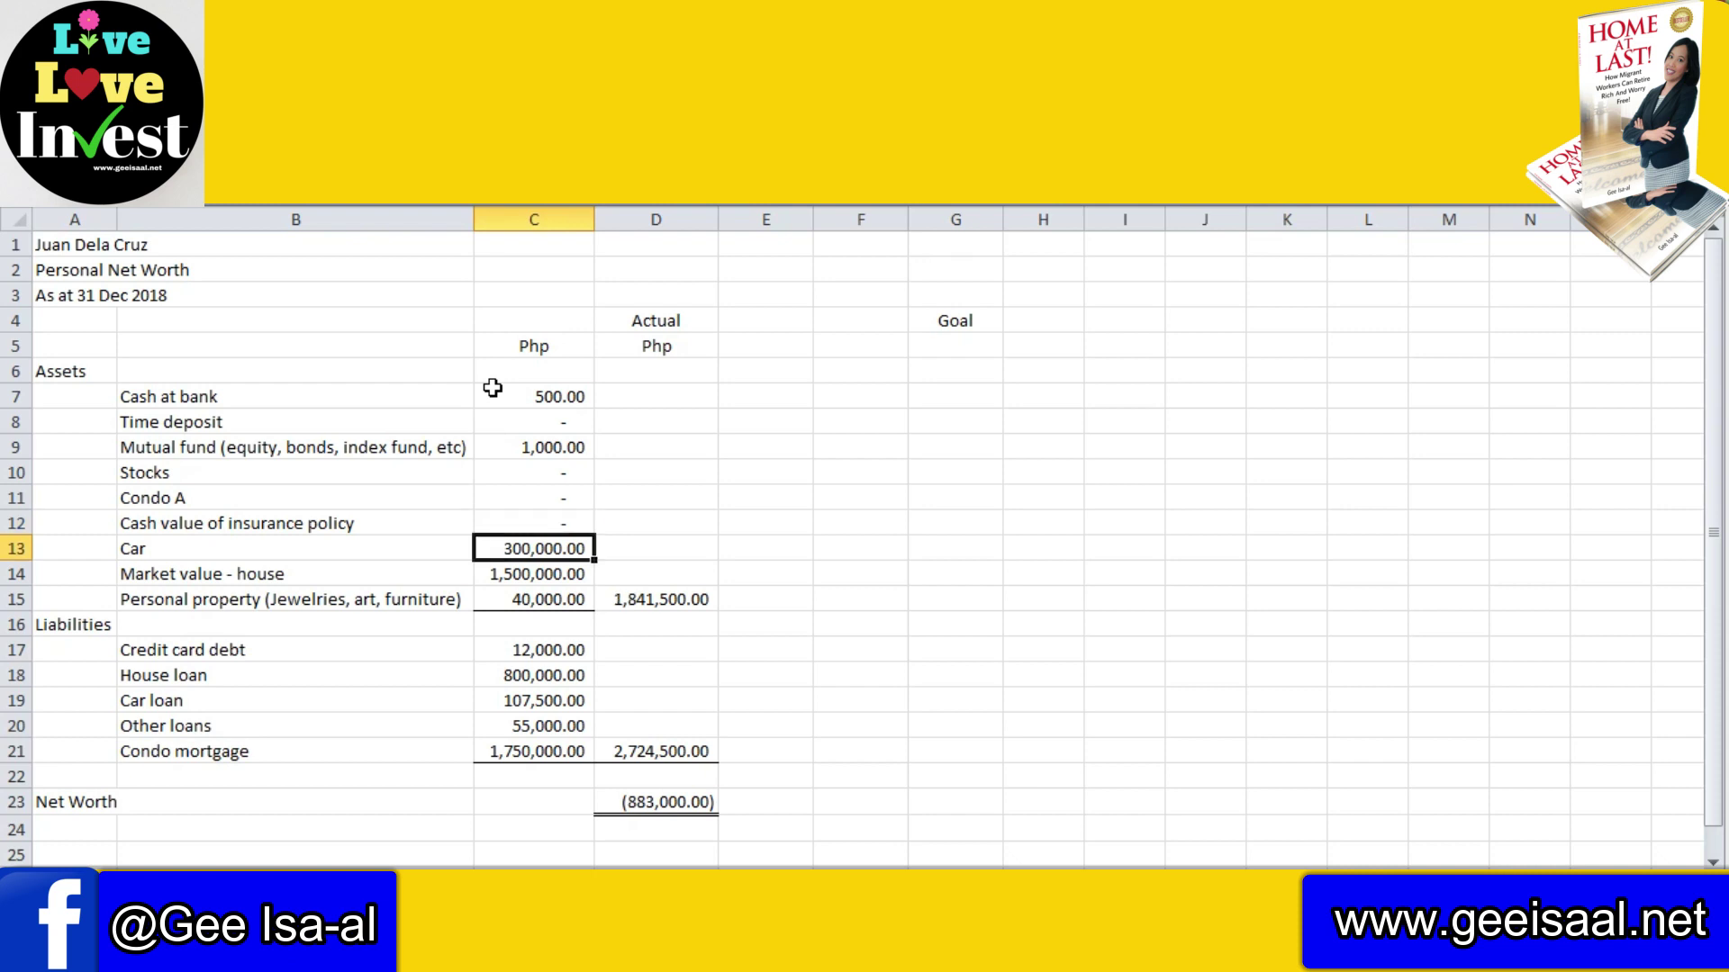
pyautogui.write('0')
pyautogui.press('Return')
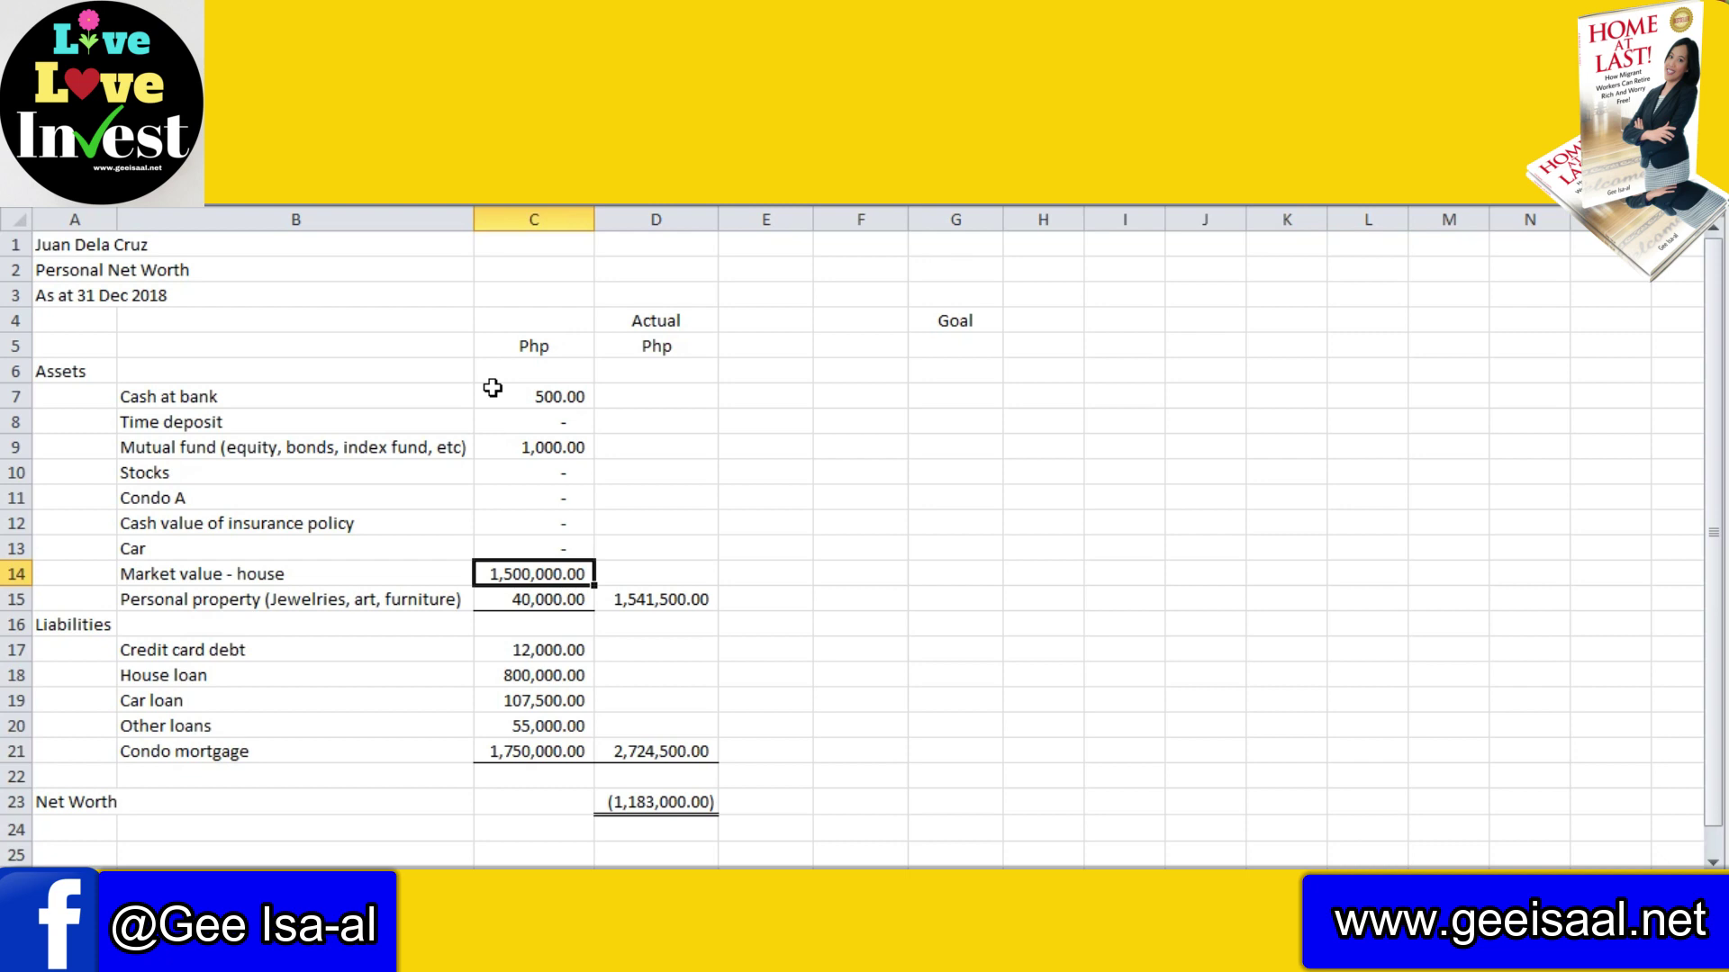
pyautogui.write('0')
pyautogui.press('Return')
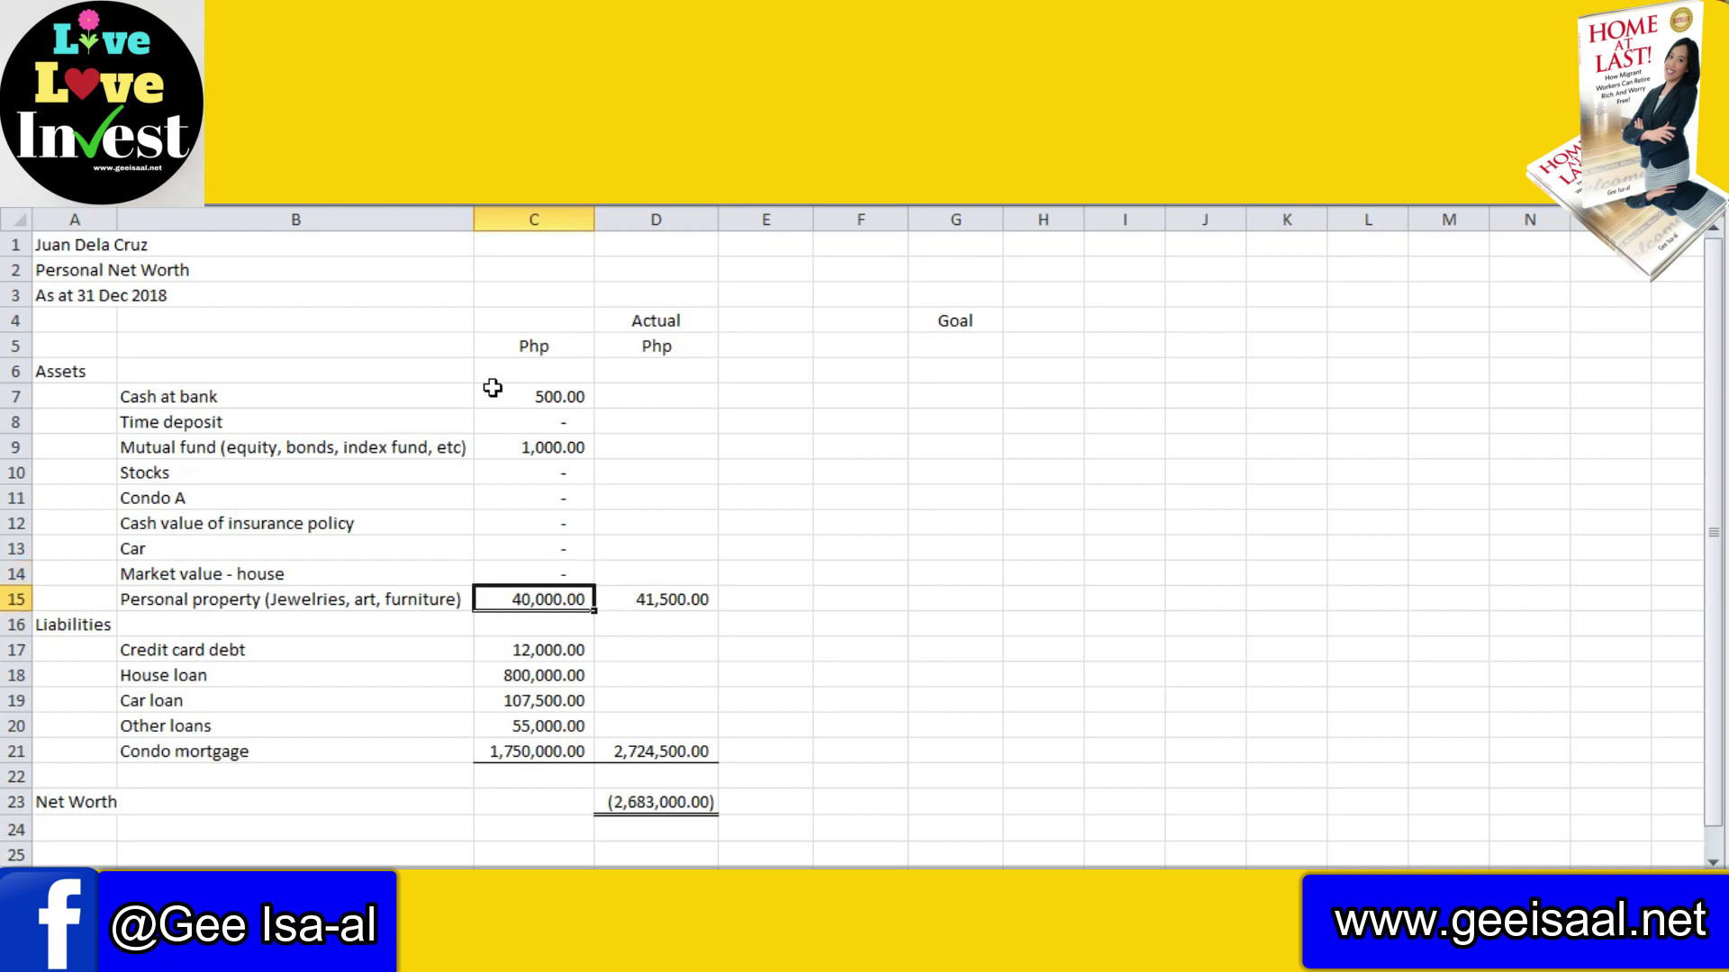
# Step: Replace the personal property amount with 5,000 and move on to the credit card debt amount
pyautogui.press('BackSpace')
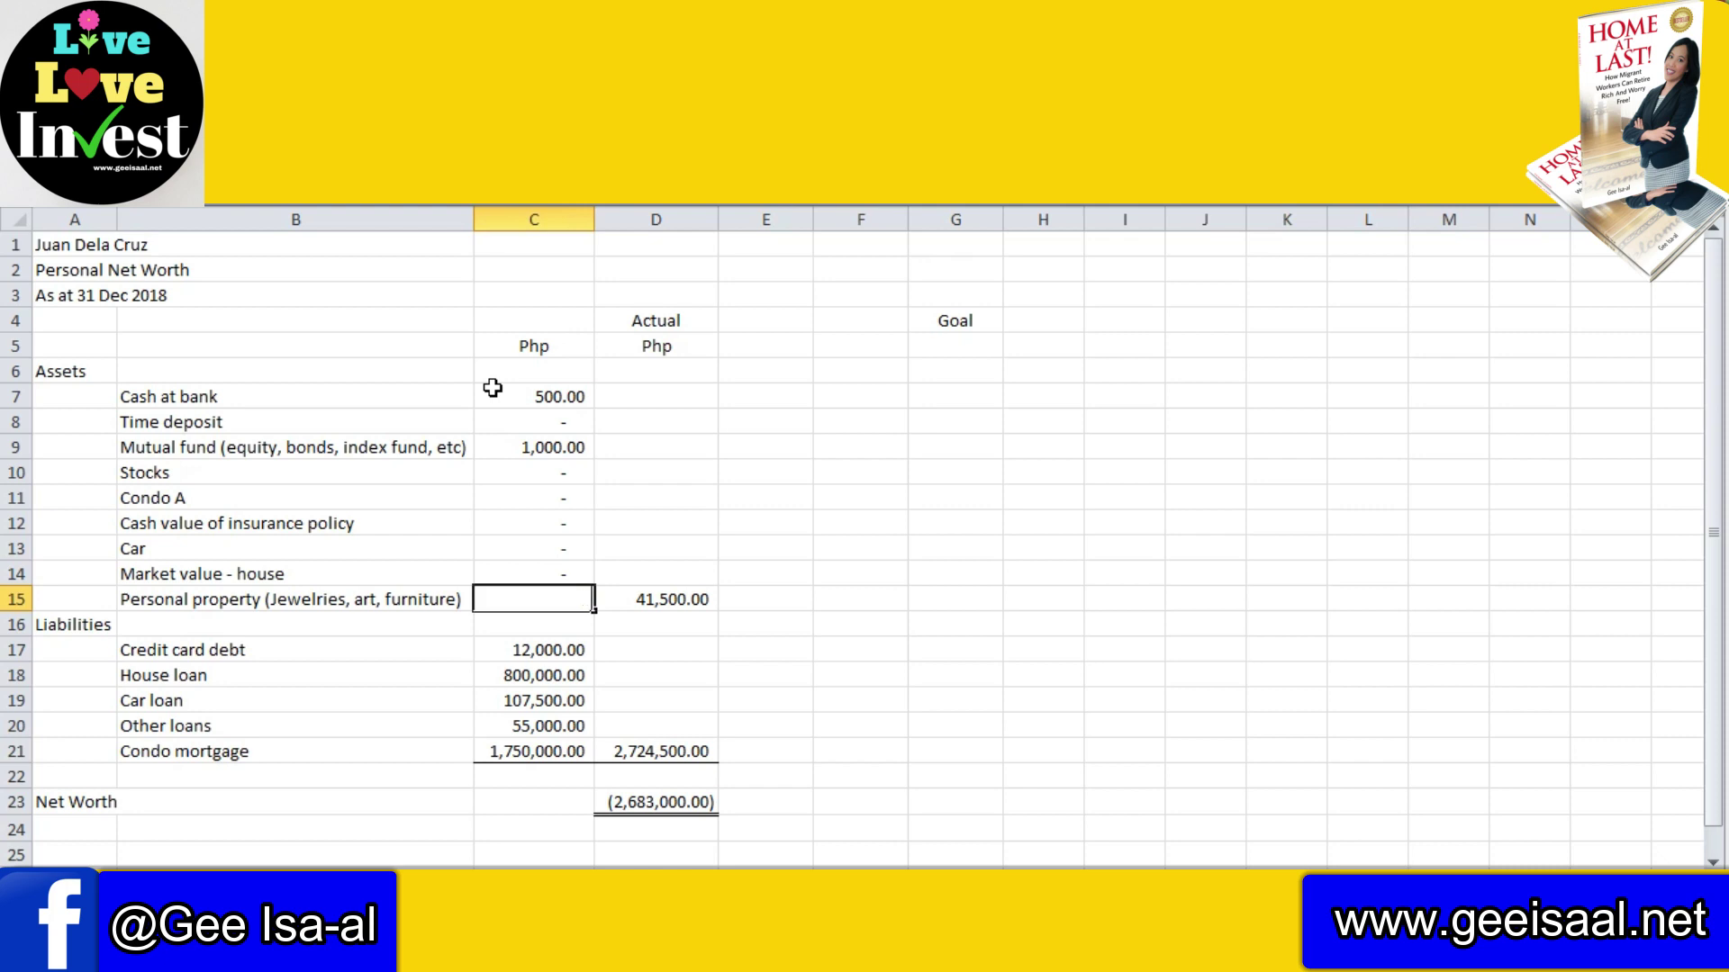
pyautogui.write('5,00')
pyautogui.write('0')
pyautogui.press('Return')
pyautogui.press('Return')
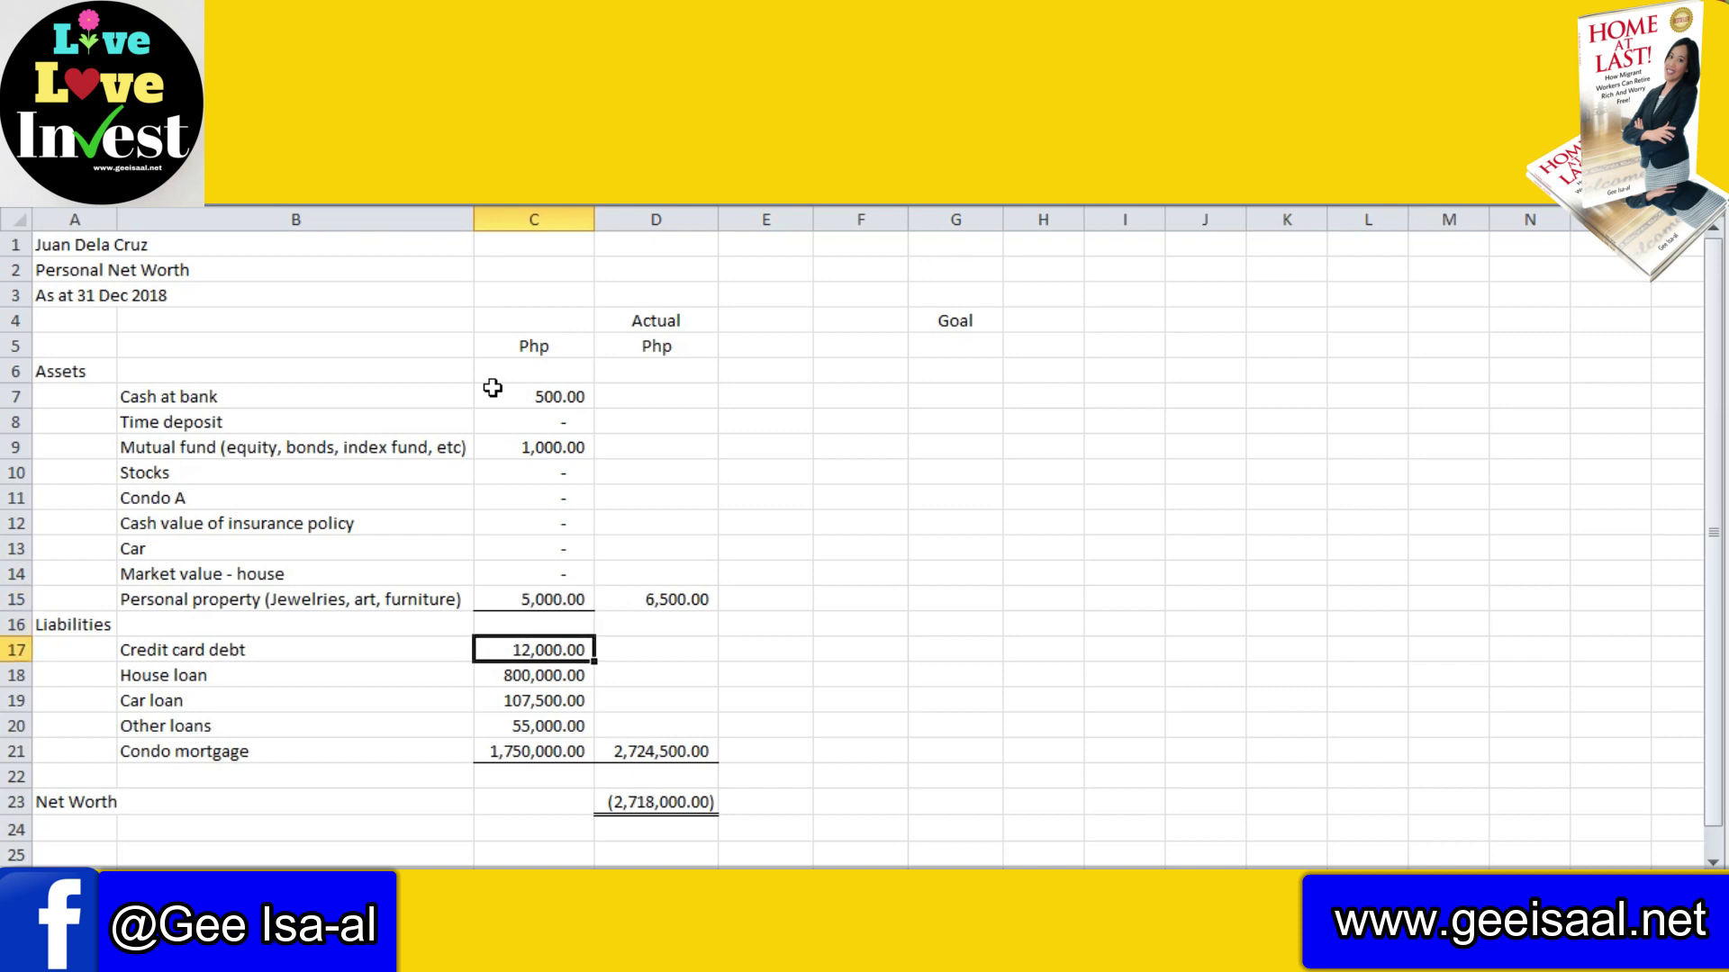